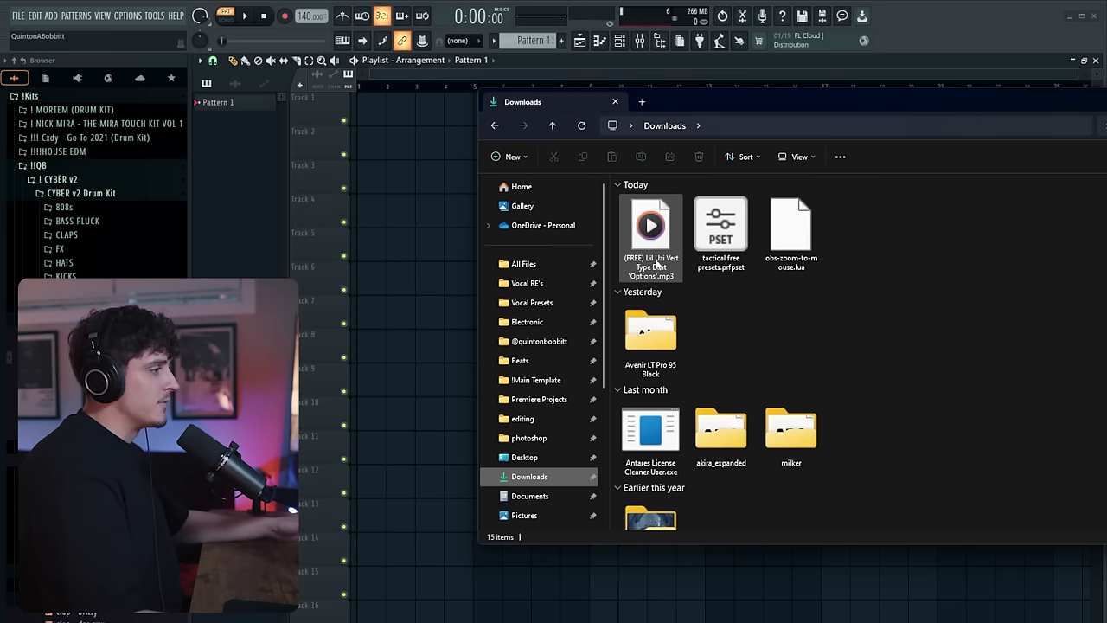
- Drag the 'Options' type beat mp3 from Explorer into the playlist as an audio track on Track 1
click(659, 270)
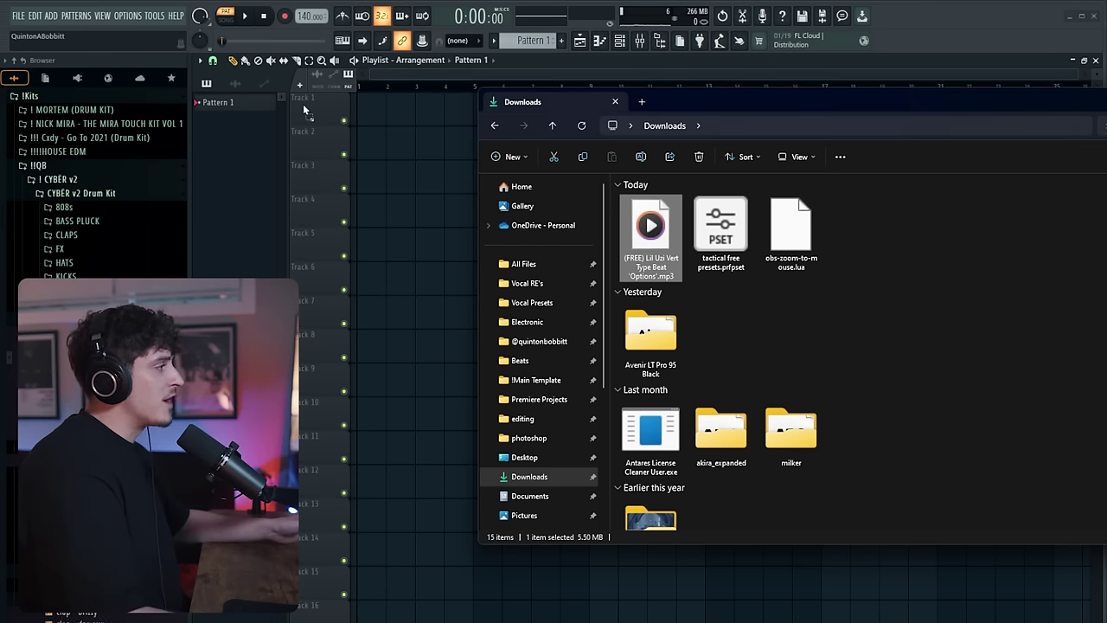
drag(308, 105, 308, 106)
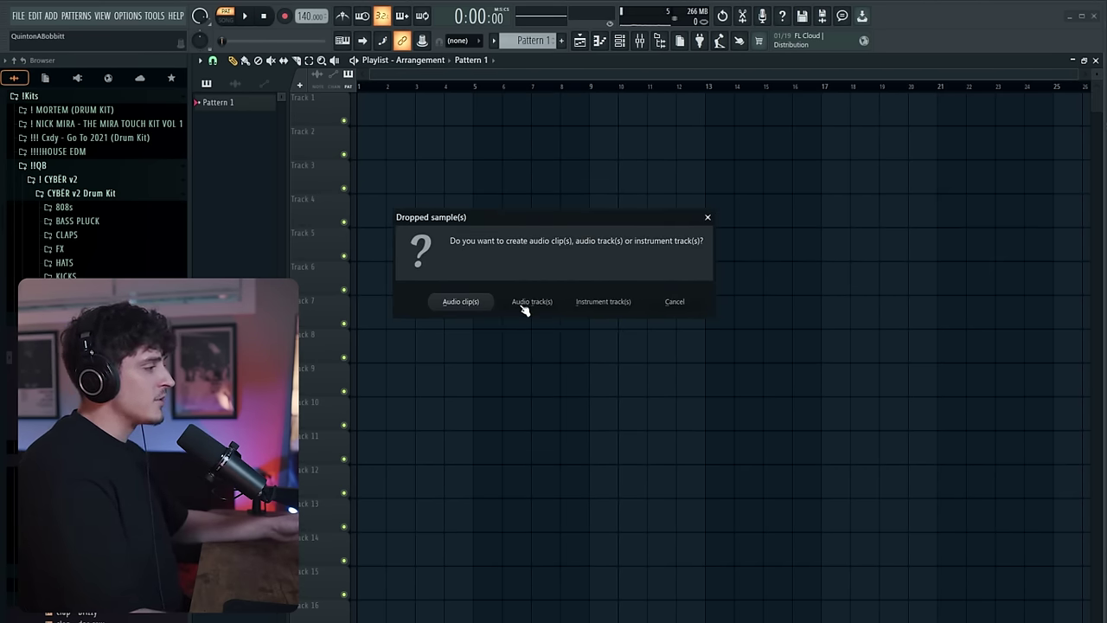
click(526, 302)
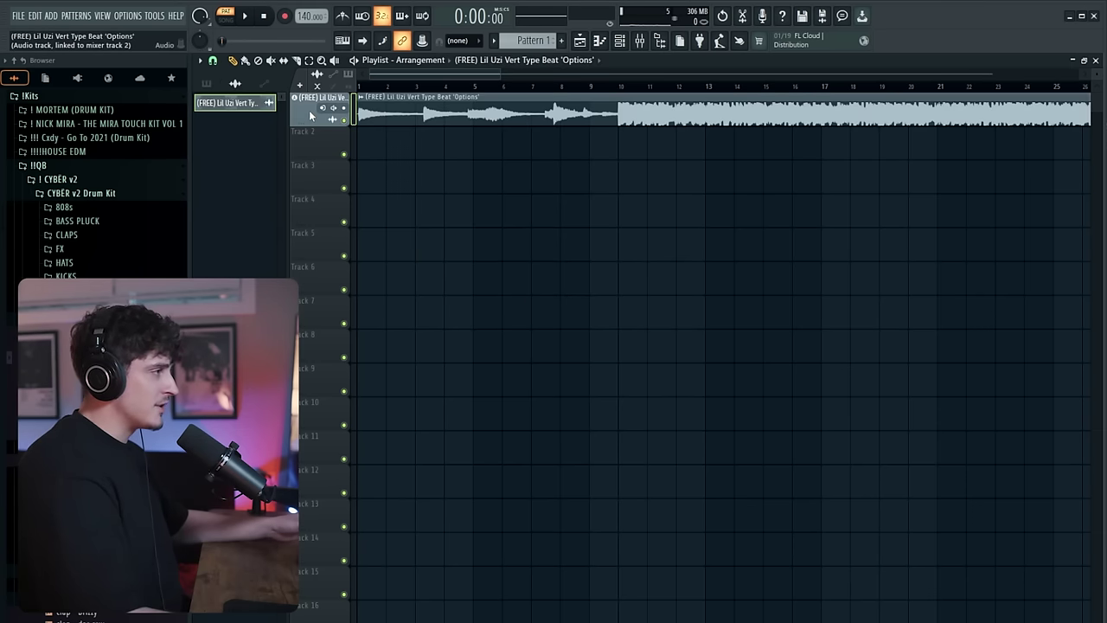
- Move the beat's mixer channel to insert 1, rename it 'Beat' and colour it red
click(619, 39)
click(637, 42)
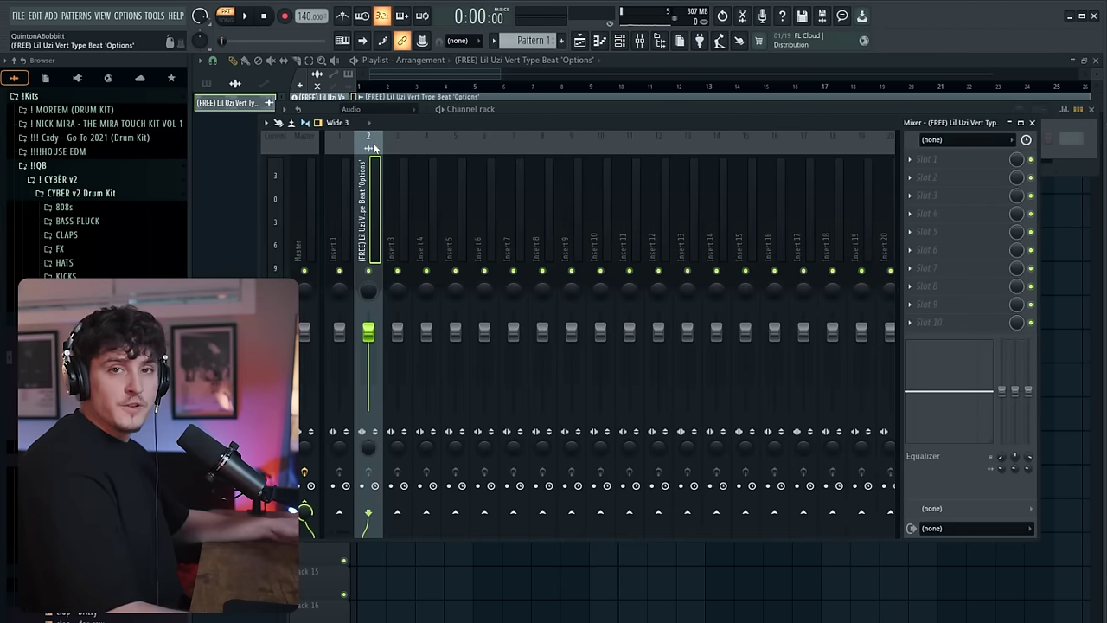
key(alt+Left)
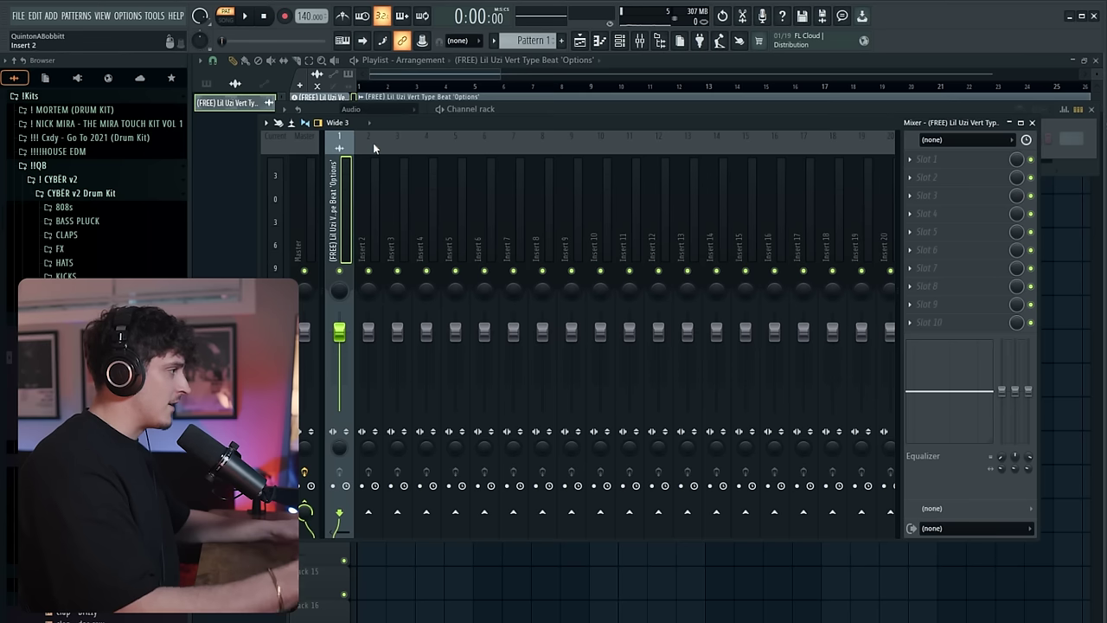
double_click(345, 226)
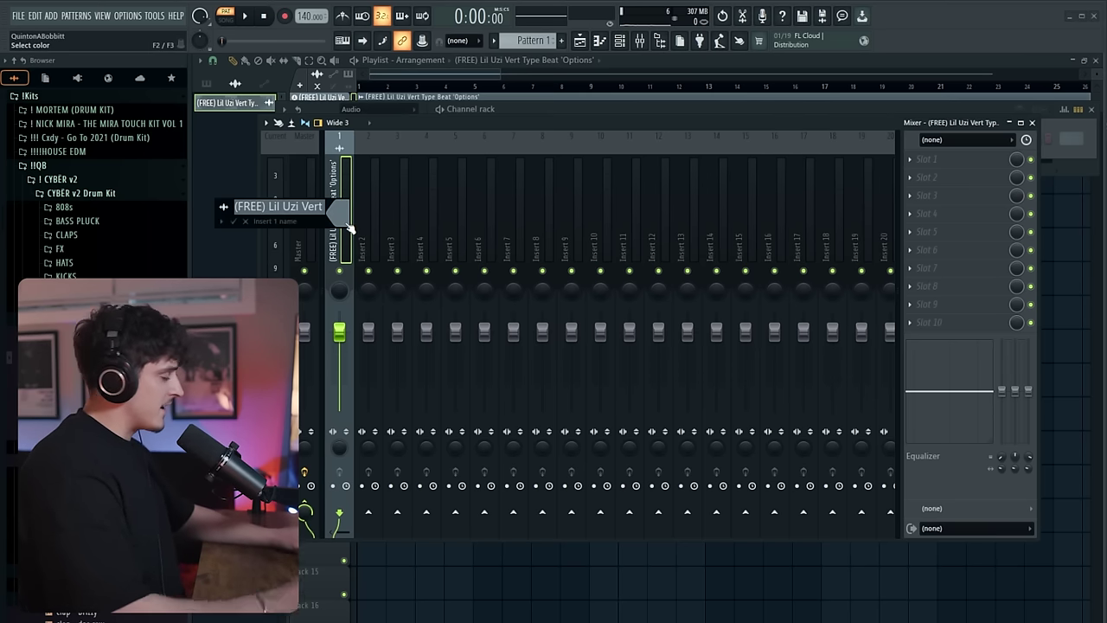
key(End)
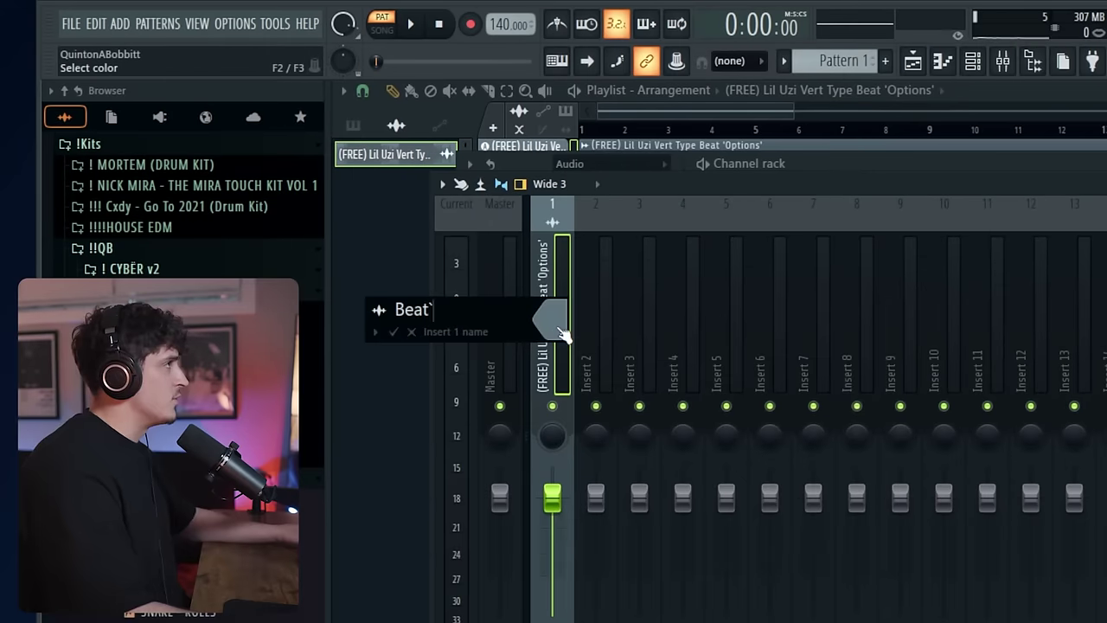
click(373, 235)
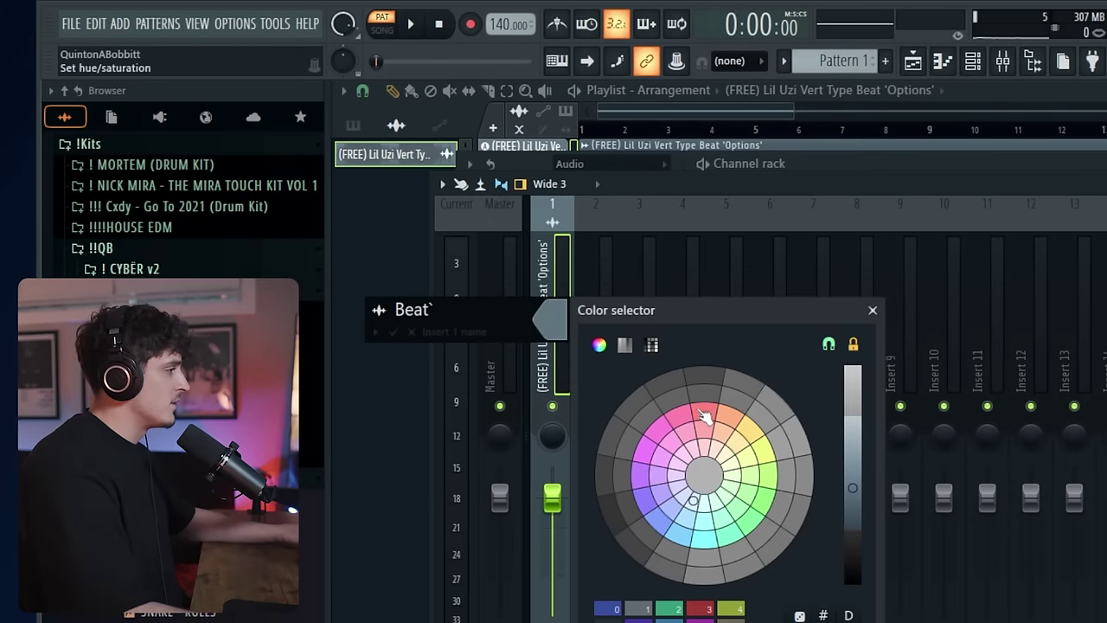
click(705, 416)
click(558, 439)
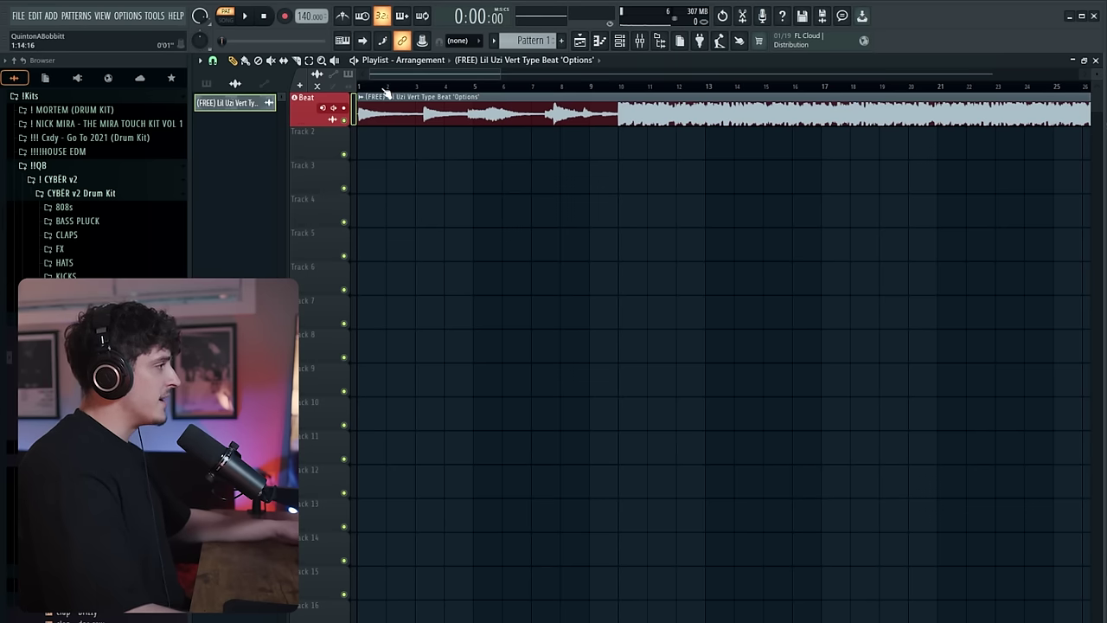
- Slip the beat clip's audio left so it starts right at bar 1
scroll(380, 92, up, 6)
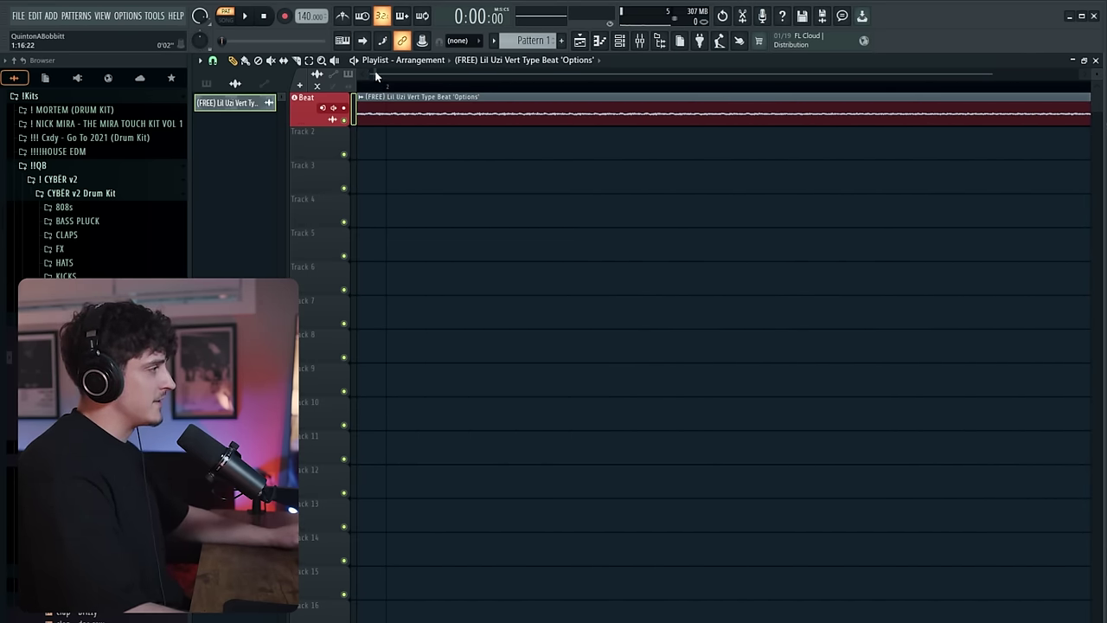
scroll(374, 86, down, 2)
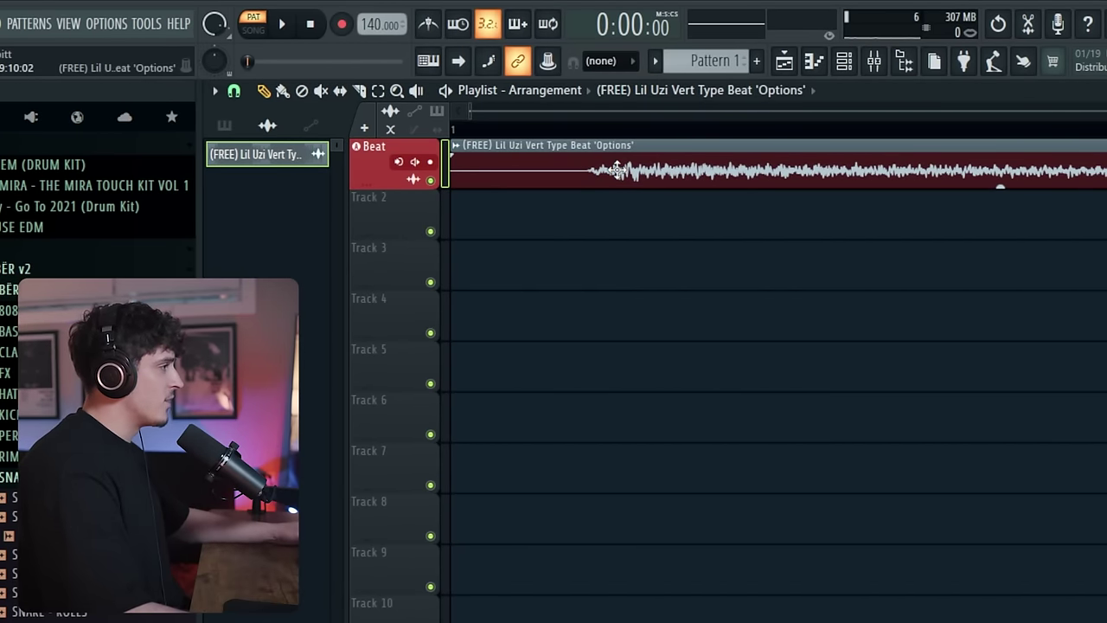
drag(564, 172, 484, 171)
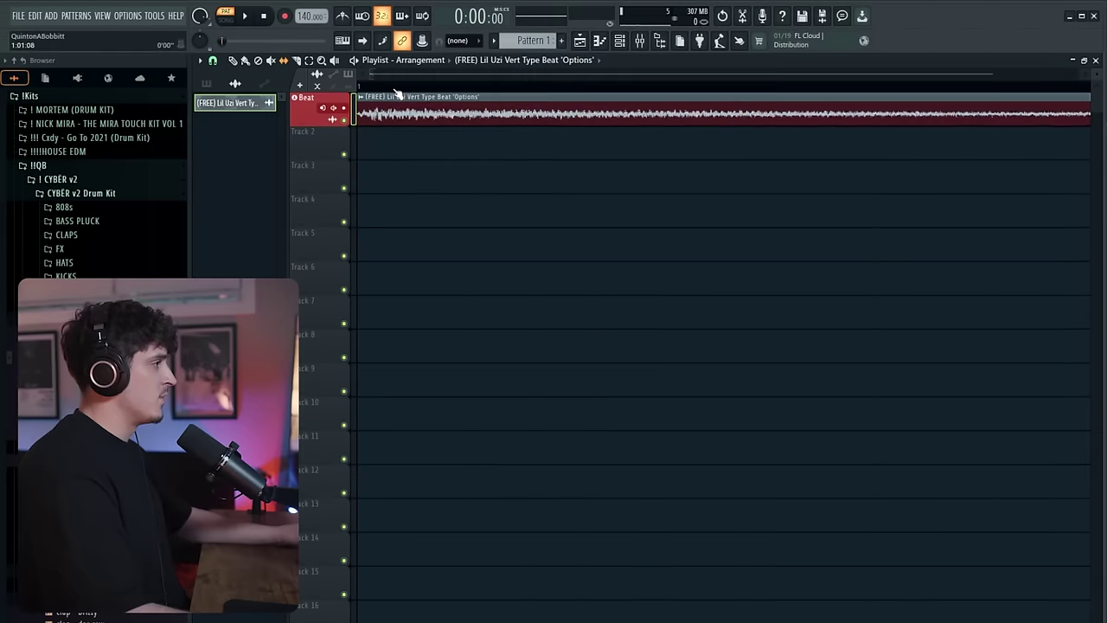
- Lower the project tempo from 140 to 125 BPM
scroll(397, 92, down, 3)
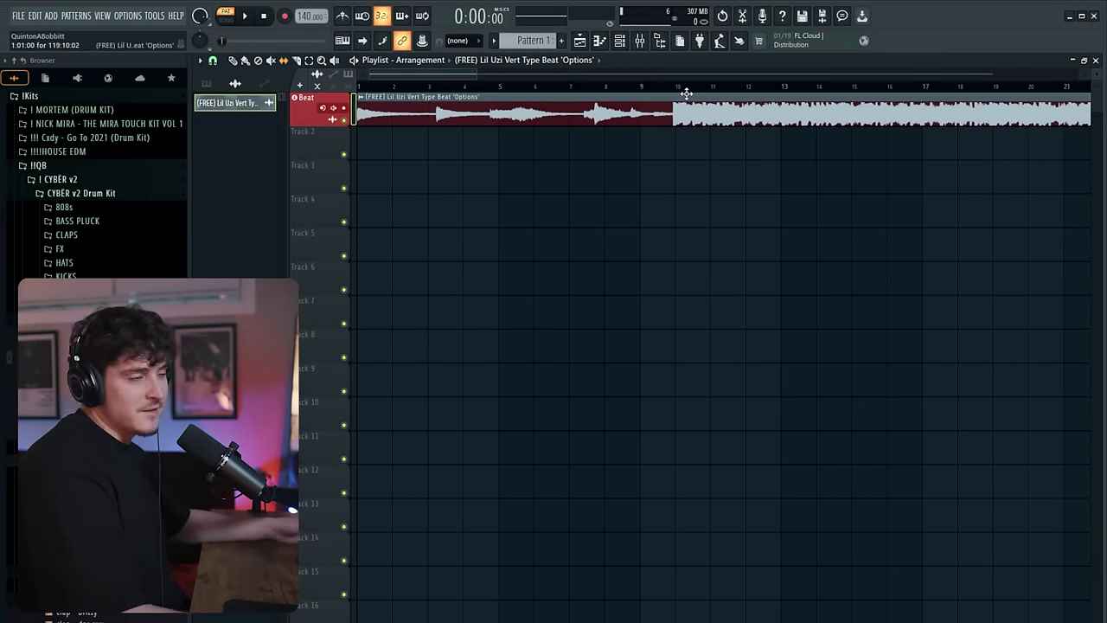
scroll(310, 16, down, 8)
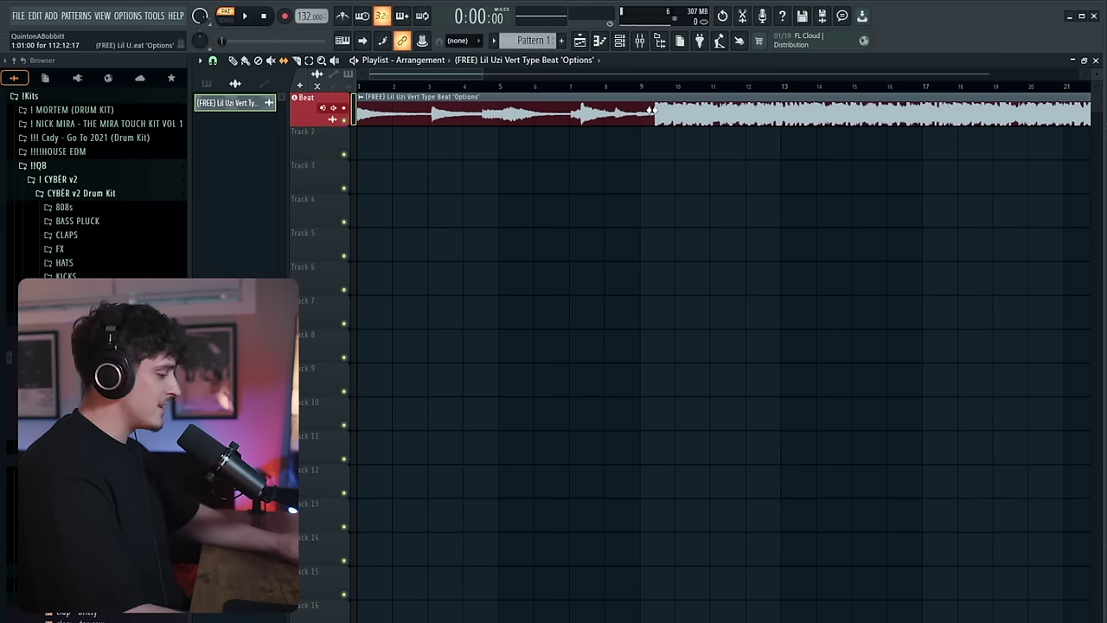
scroll(308, 16, down, 1)
scroll(309, 15, down, 5)
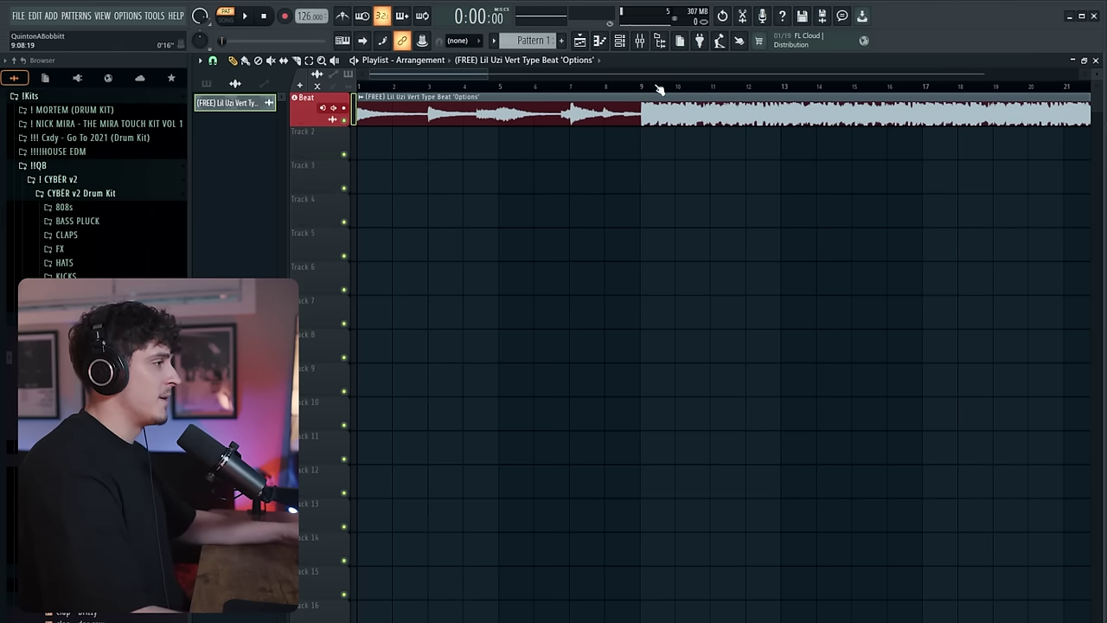
scroll(686, 102, right, 5)
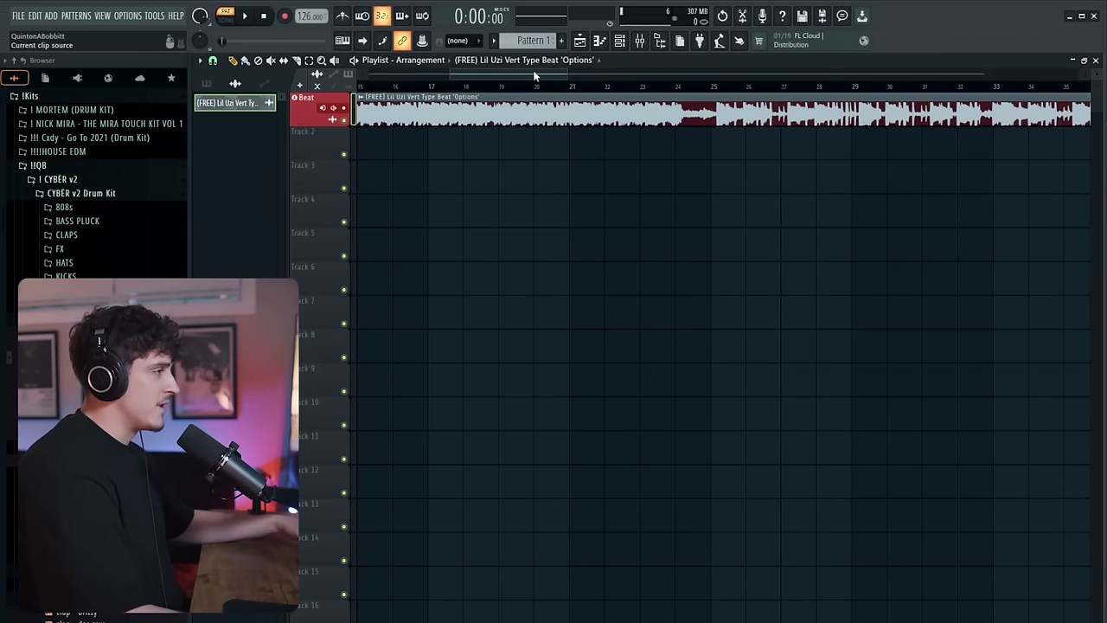
drag(539, 76, 476, 75)
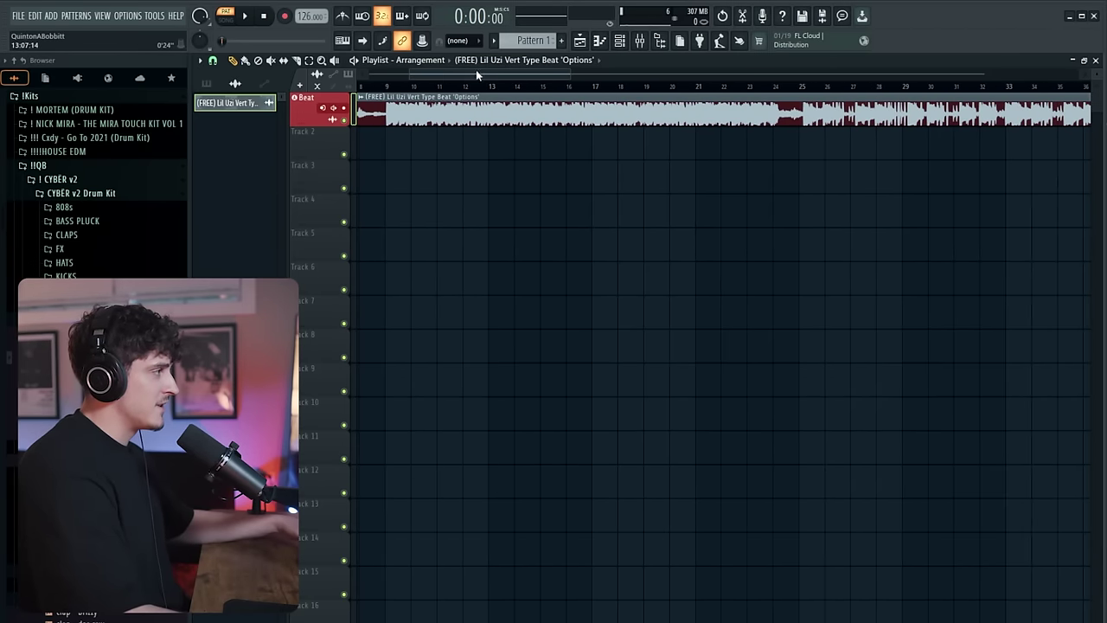
scroll(310, 16, down, 1)
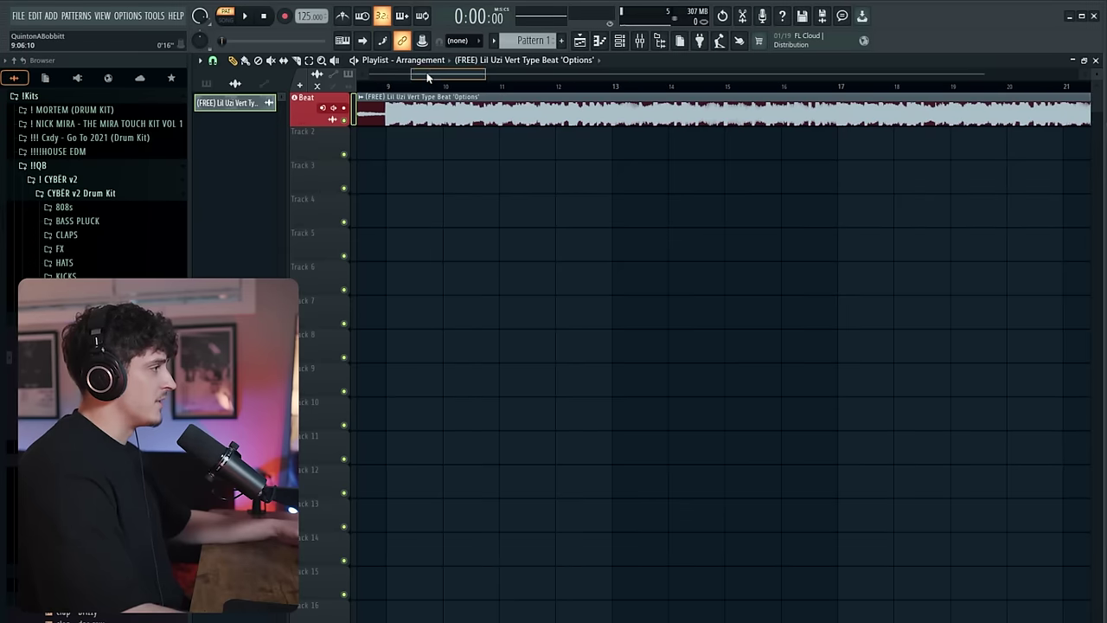
scroll(445, 91, up, 5)
scroll(442, 94, up, 4)
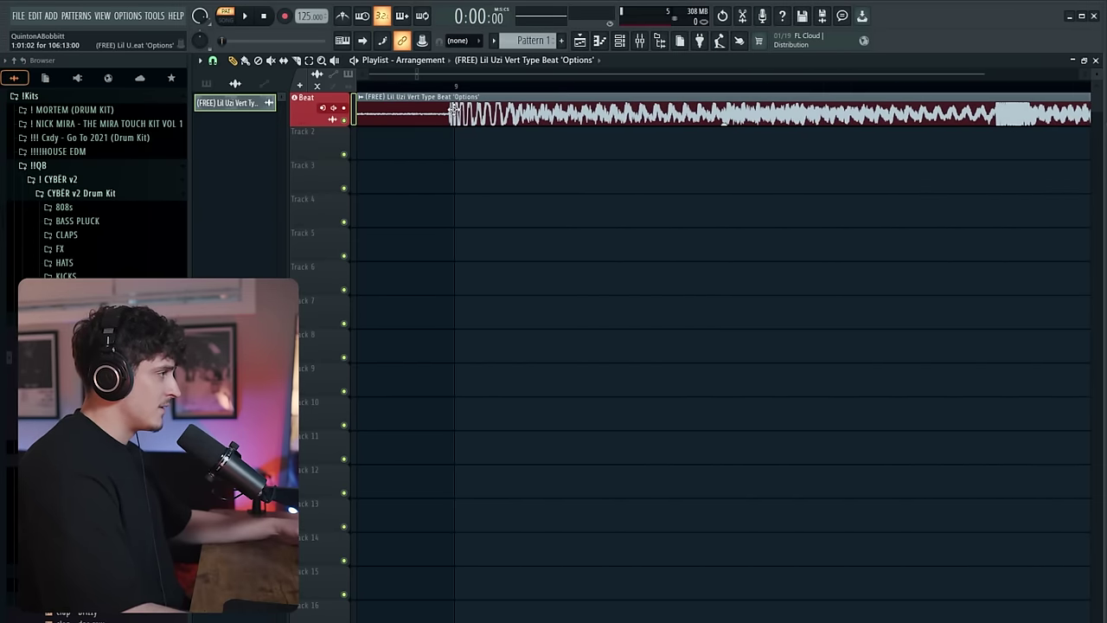
scroll(433, 92, down, 5)
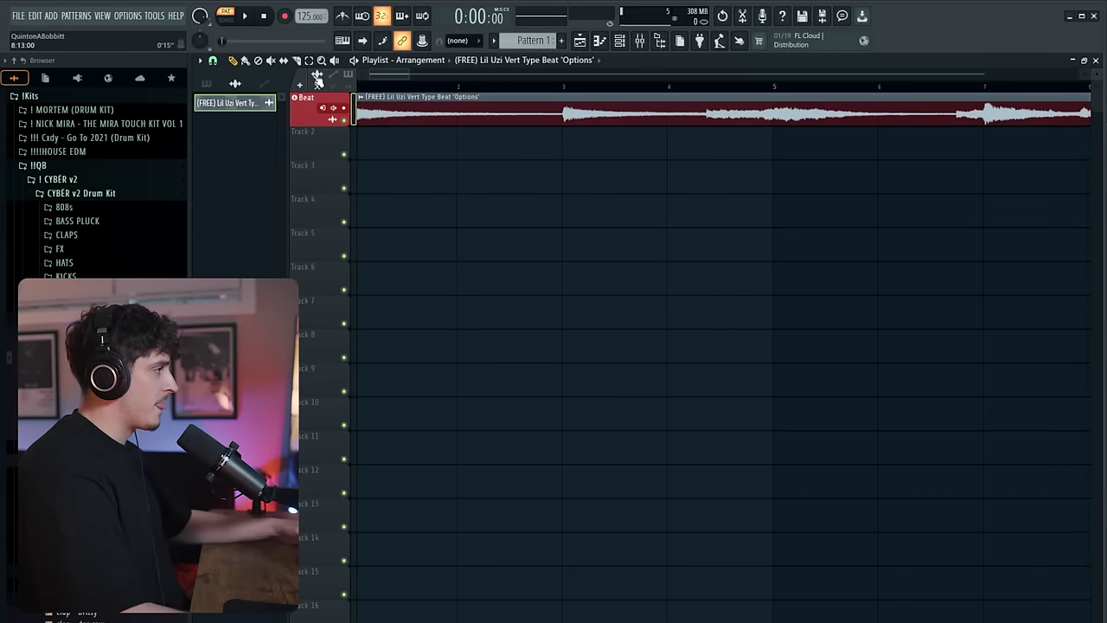
scroll(444, 95, down, 5)
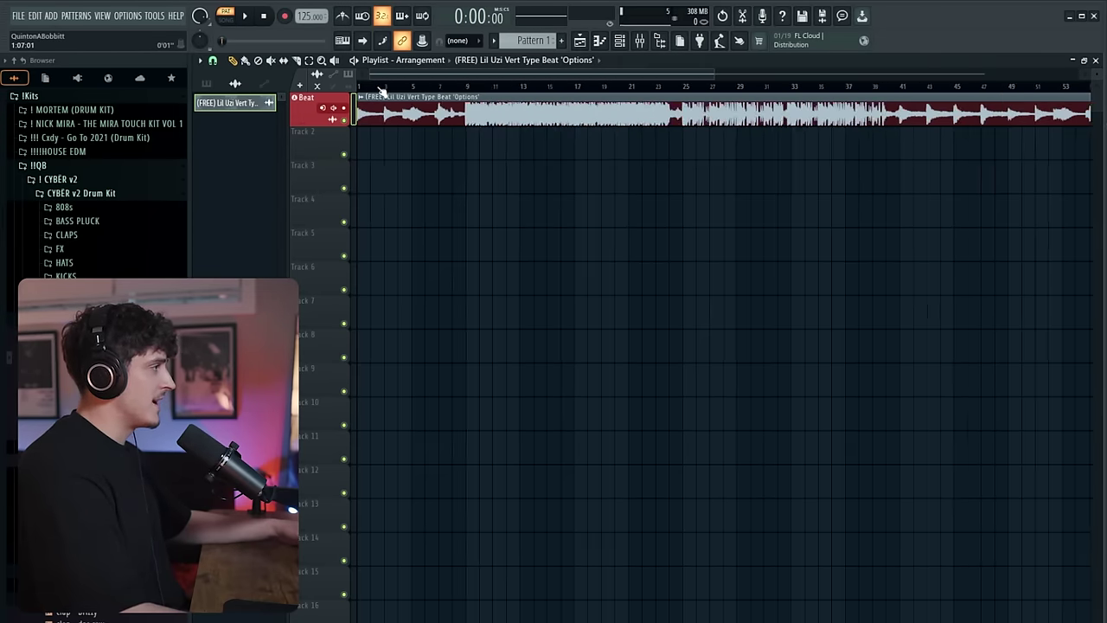
- Play back the beat, then lower the Beat clip's gain to about -3.3 dB
key(space)
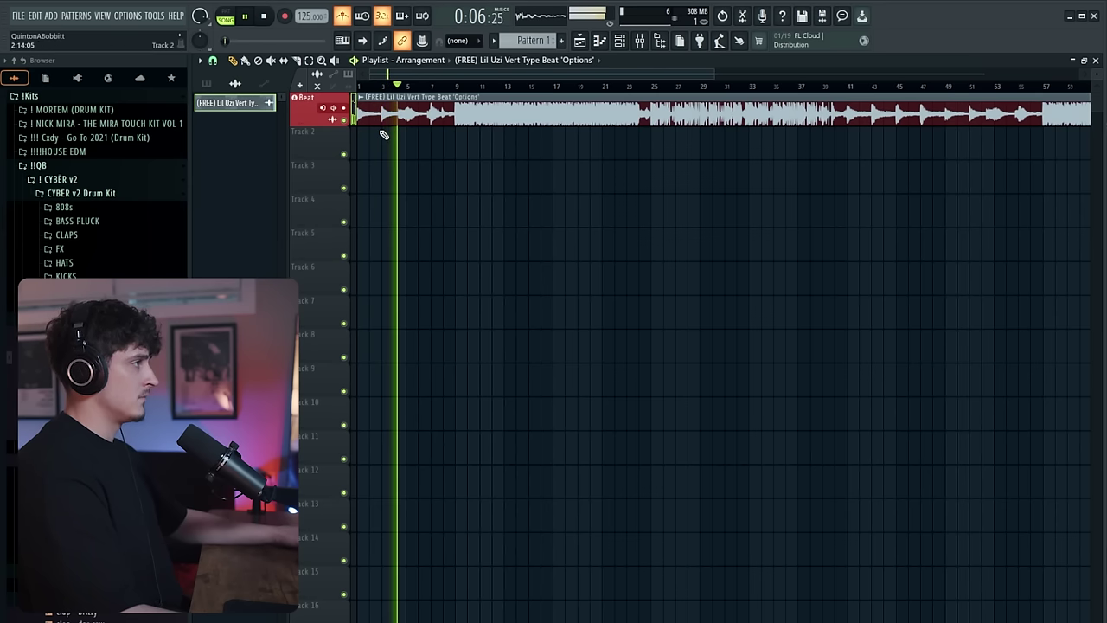
key(space)
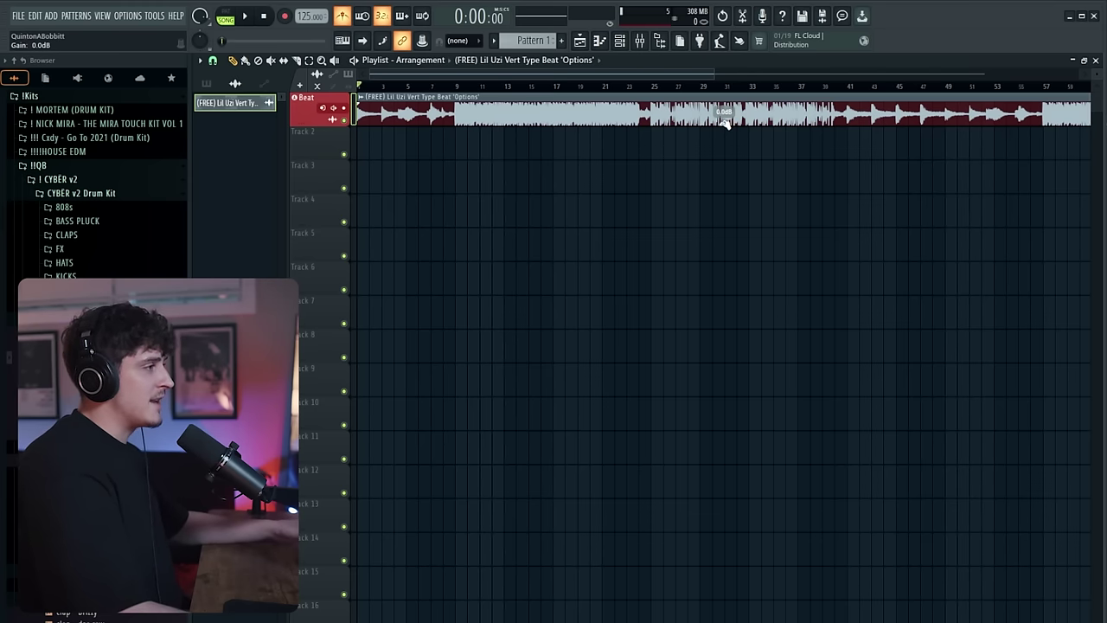
drag(724, 121, 724, 130)
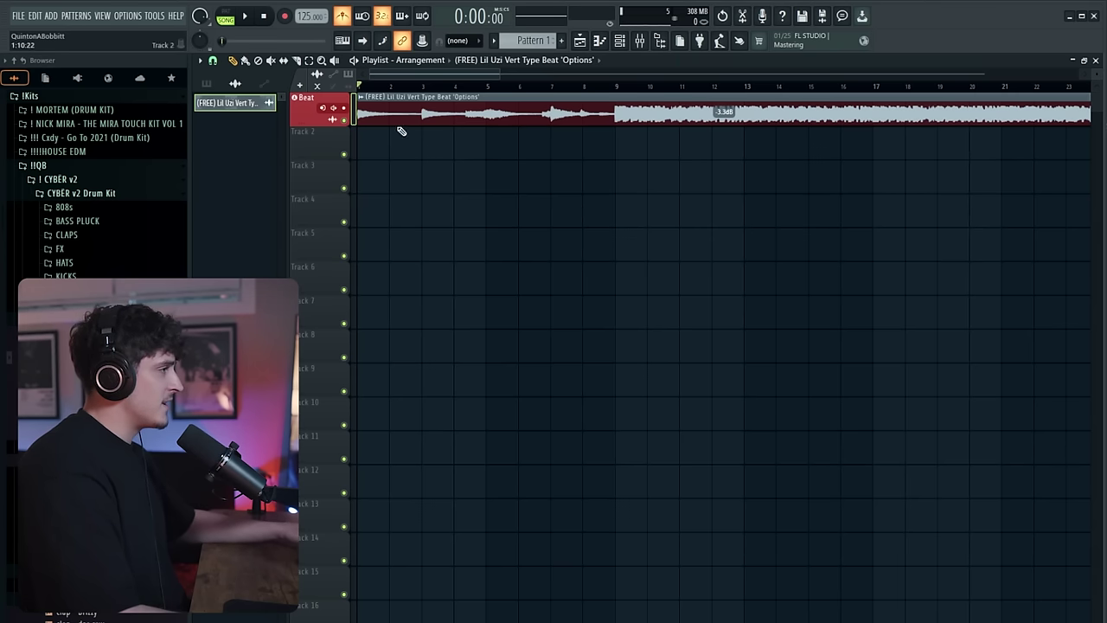
click(639, 42)
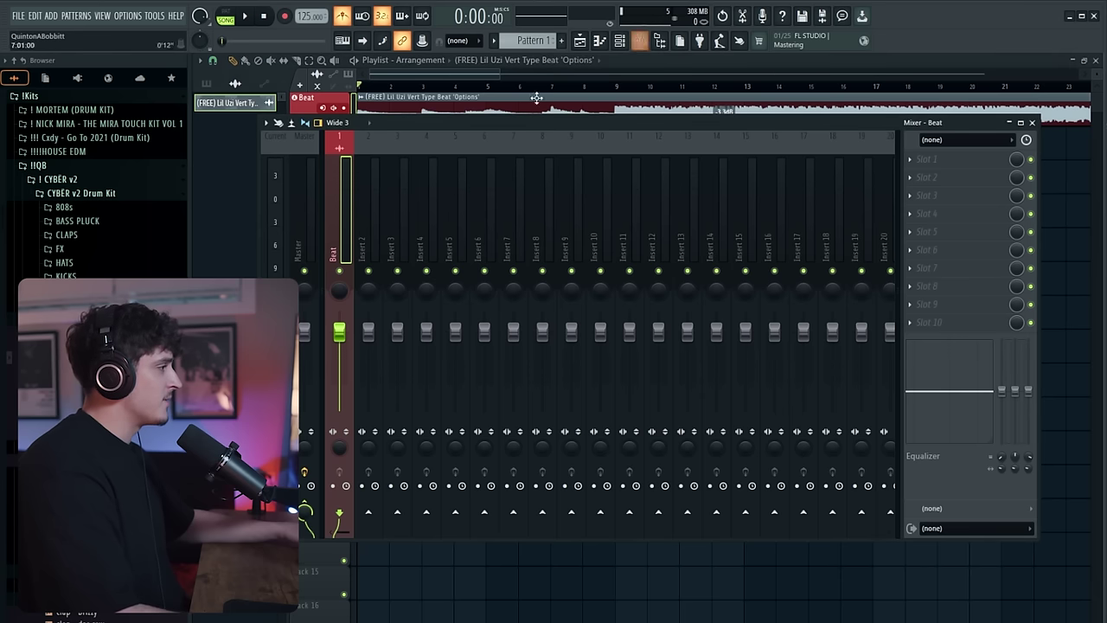
- Group mixer inserts 2 through 4 under the name 'Vocals'
click(374, 230)
right_click(375, 229)
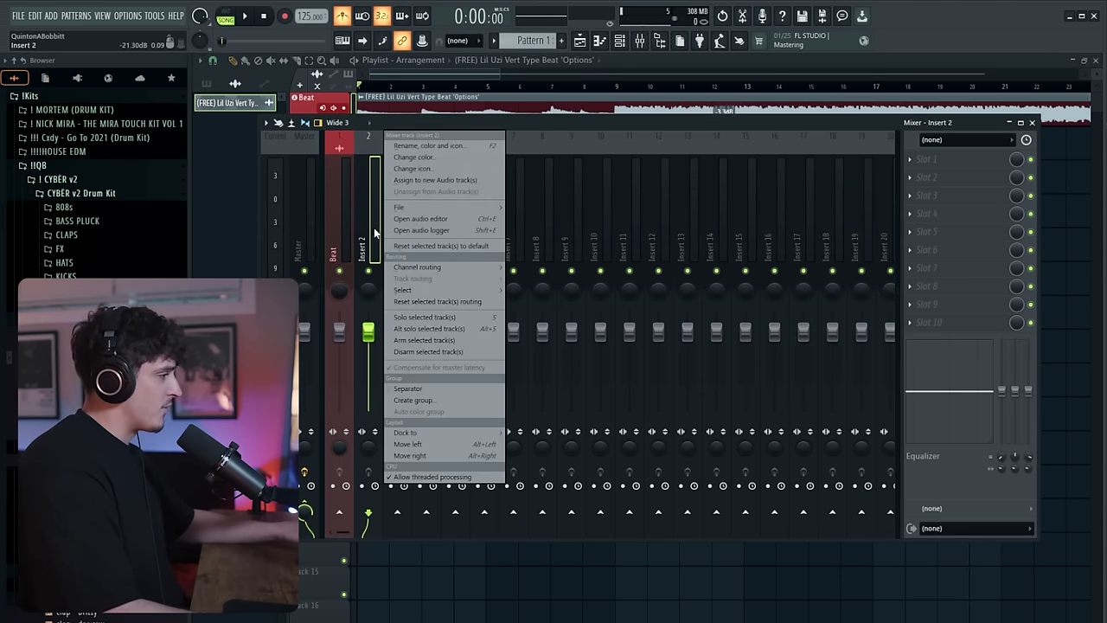
click(414, 382)
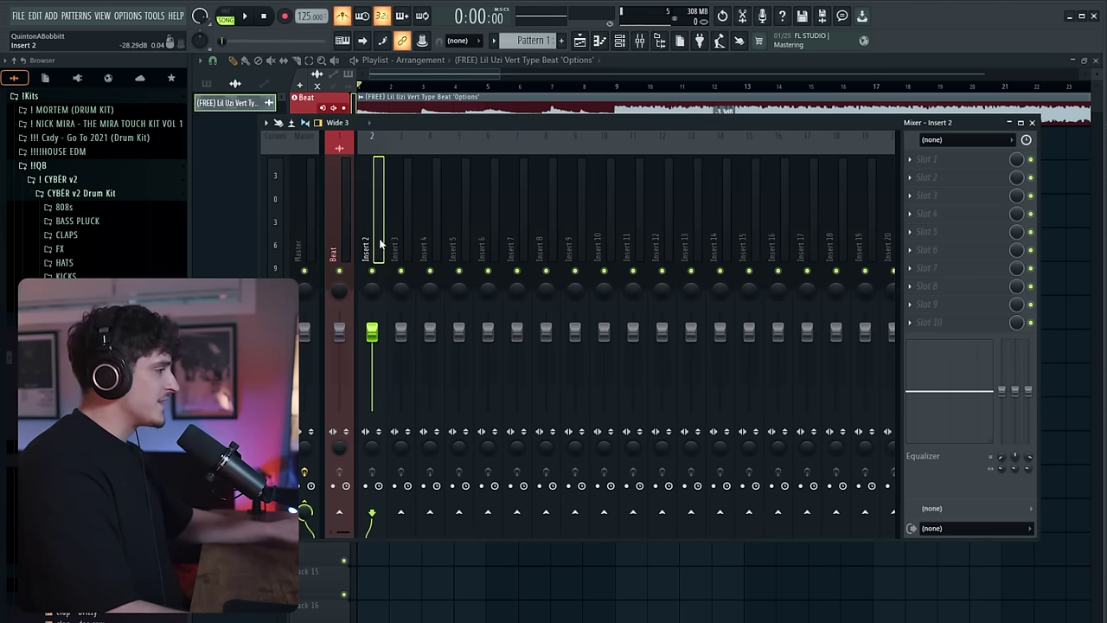
drag(379, 245, 434, 246)
right_click(434, 246)
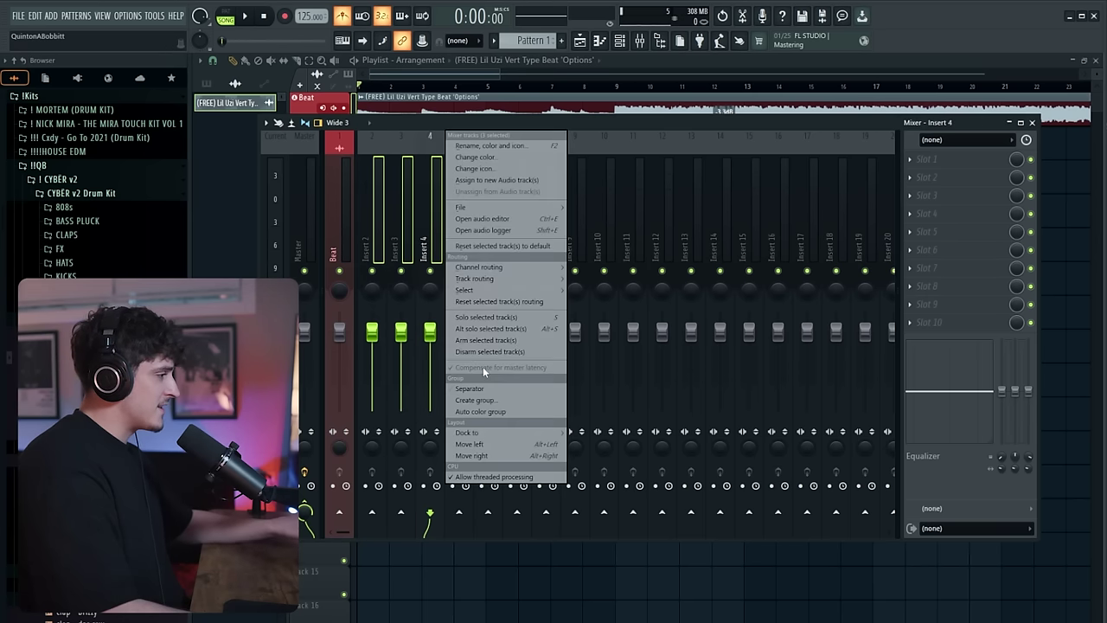
click(477, 399)
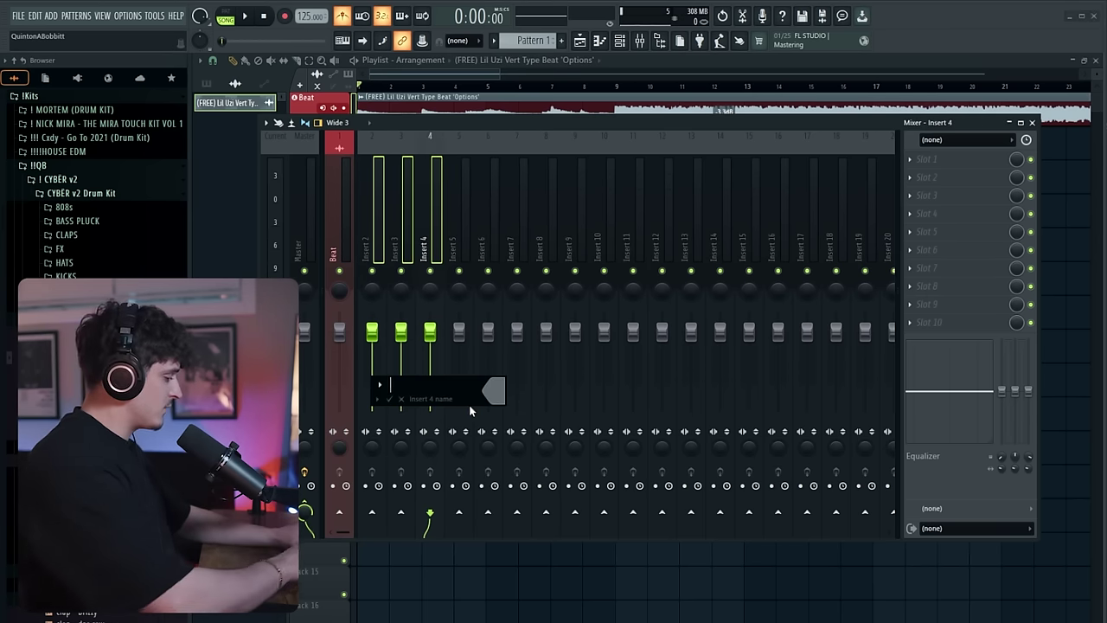
text(Vocals)
key(Return)
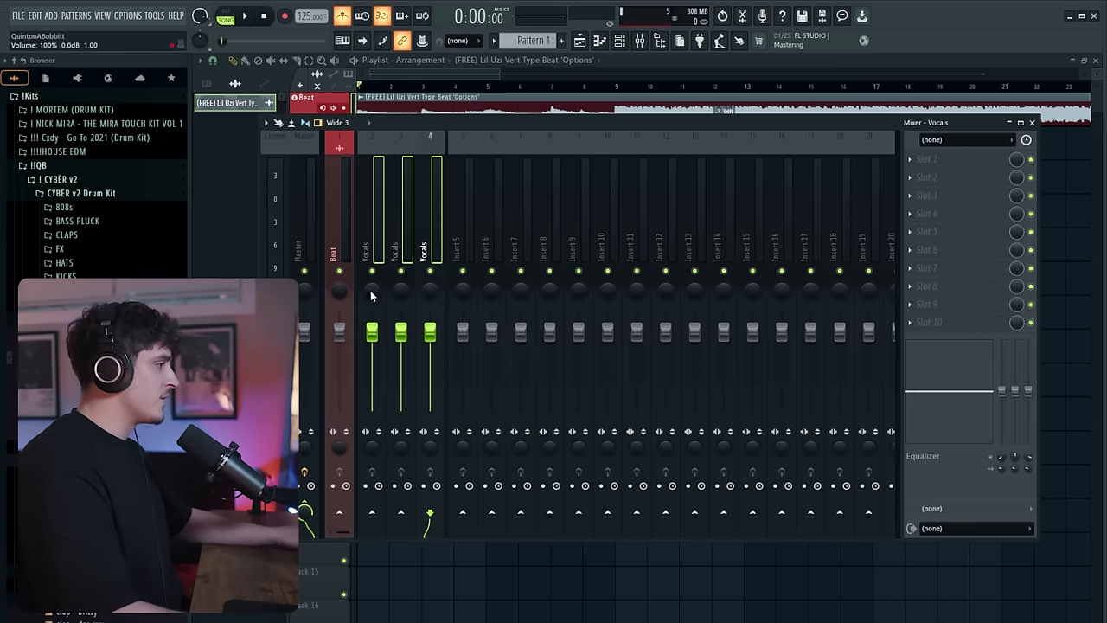
- Name insert 2 'Vocals', colour it steel blue, and close the mixer
click(402, 251)
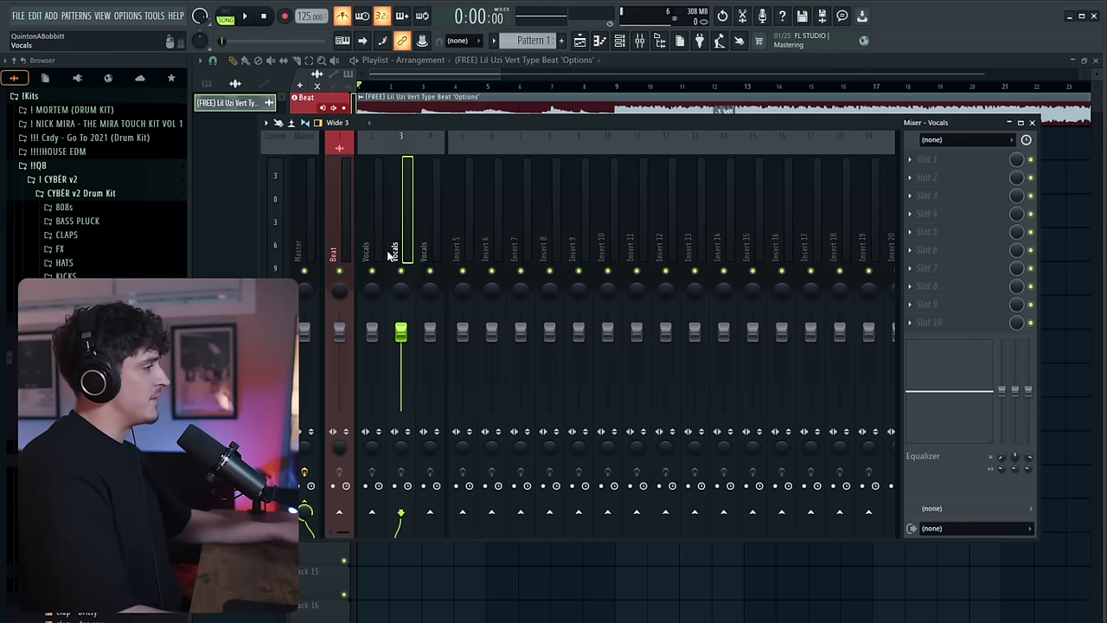
click(385, 251)
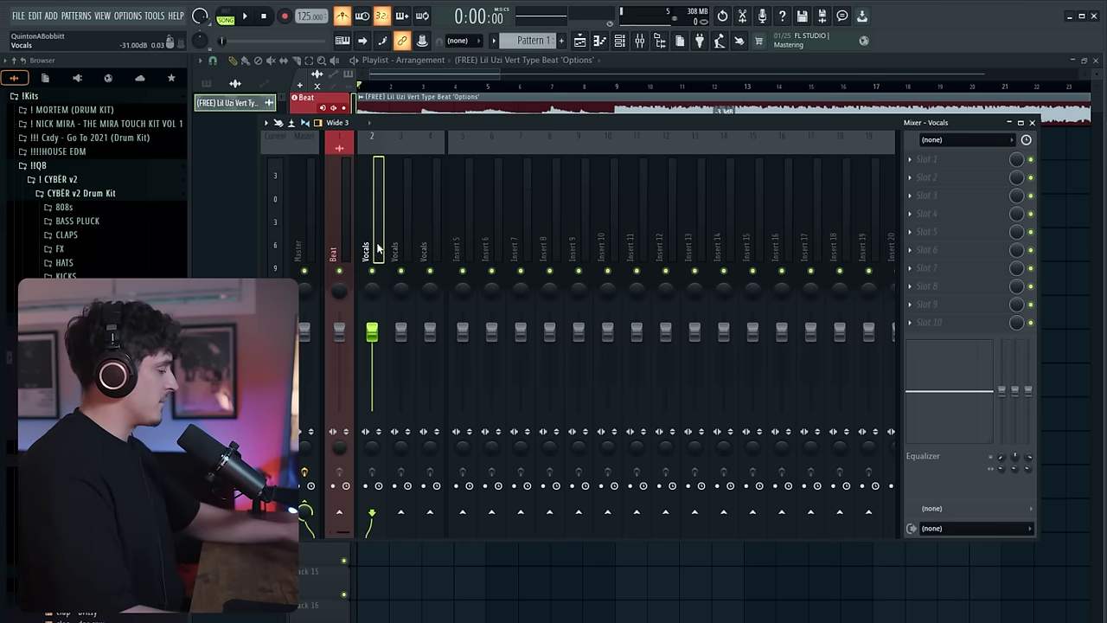
double_click(374, 255)
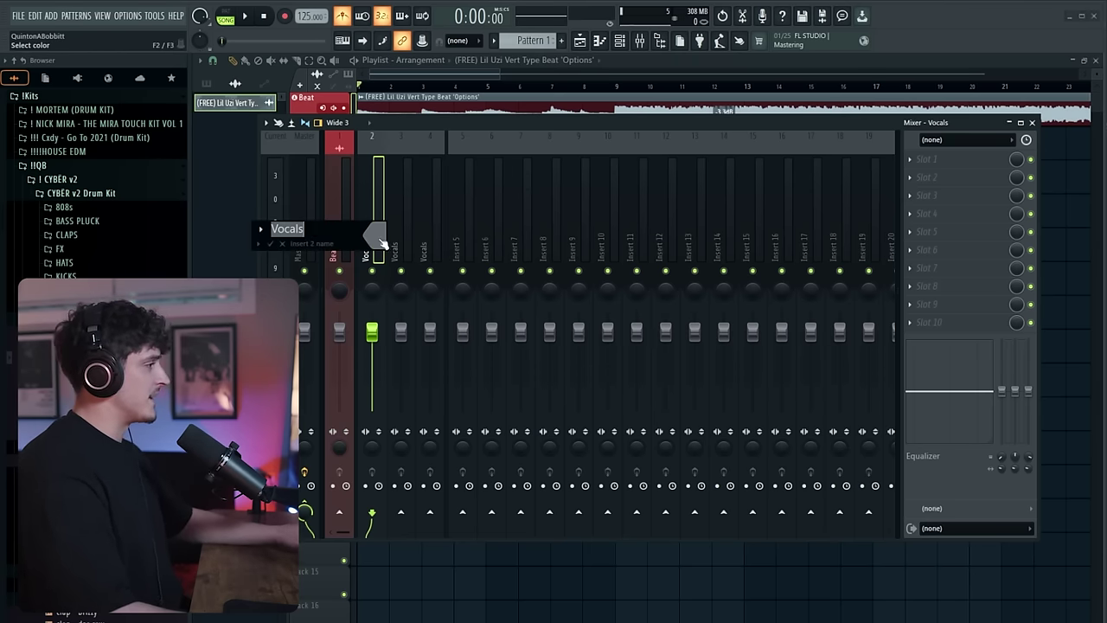
click(380, 242)
click(568, 529)
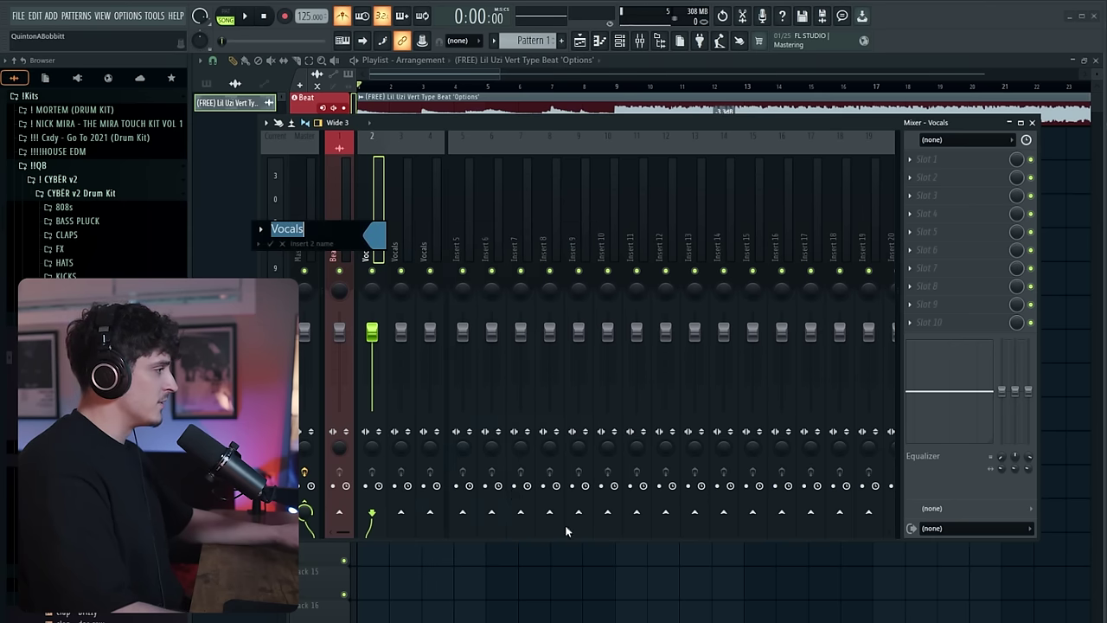
click(270, 244)
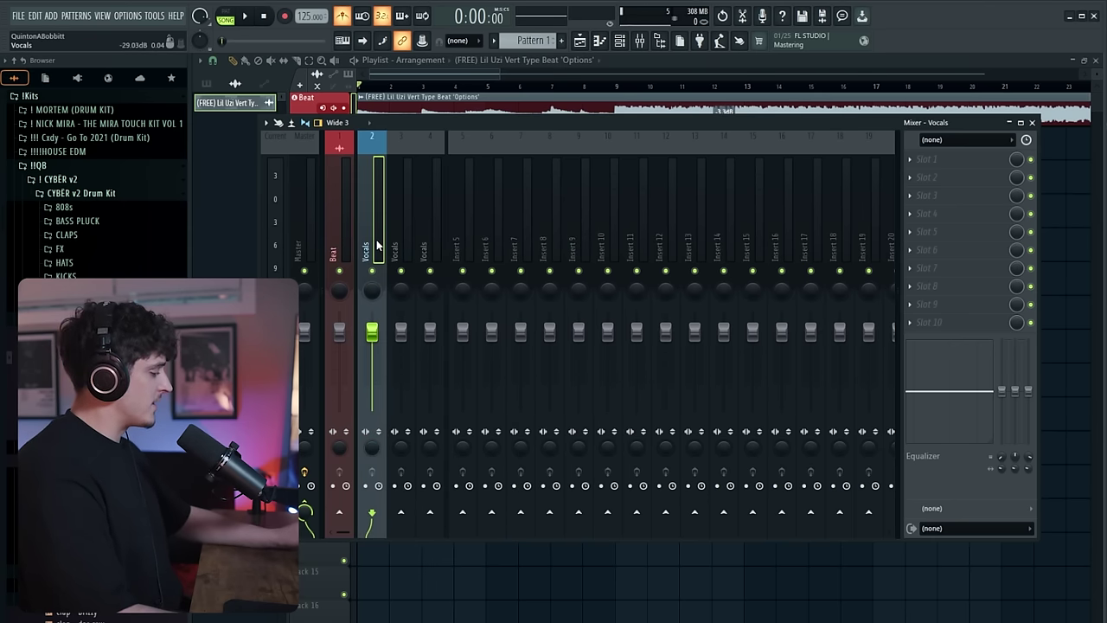
right_click(376, 247)
key(Escape)
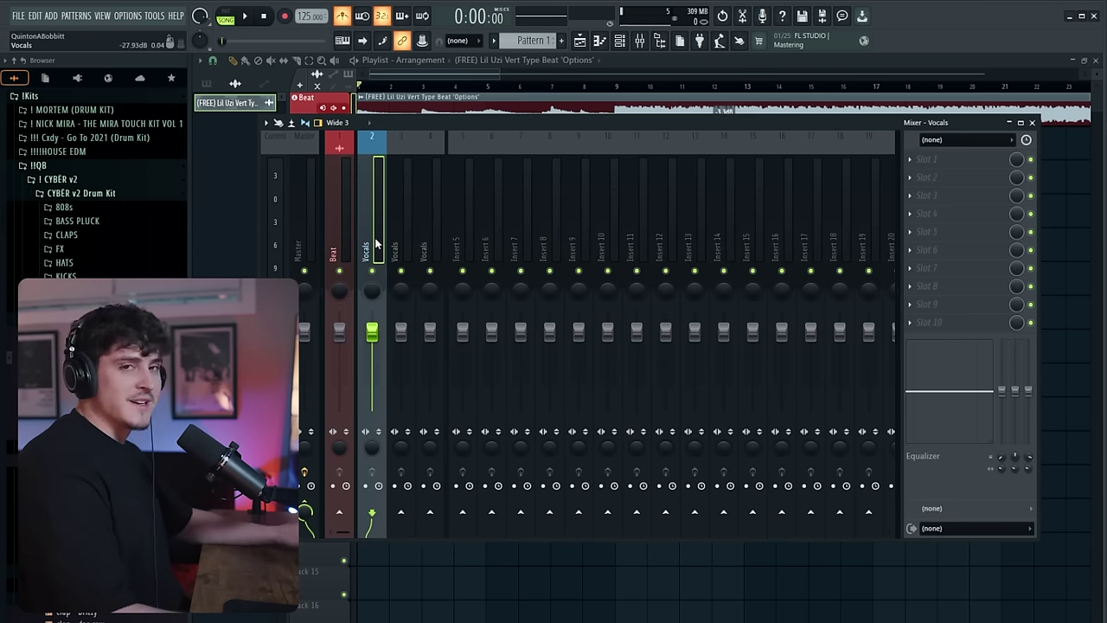
key(F9)
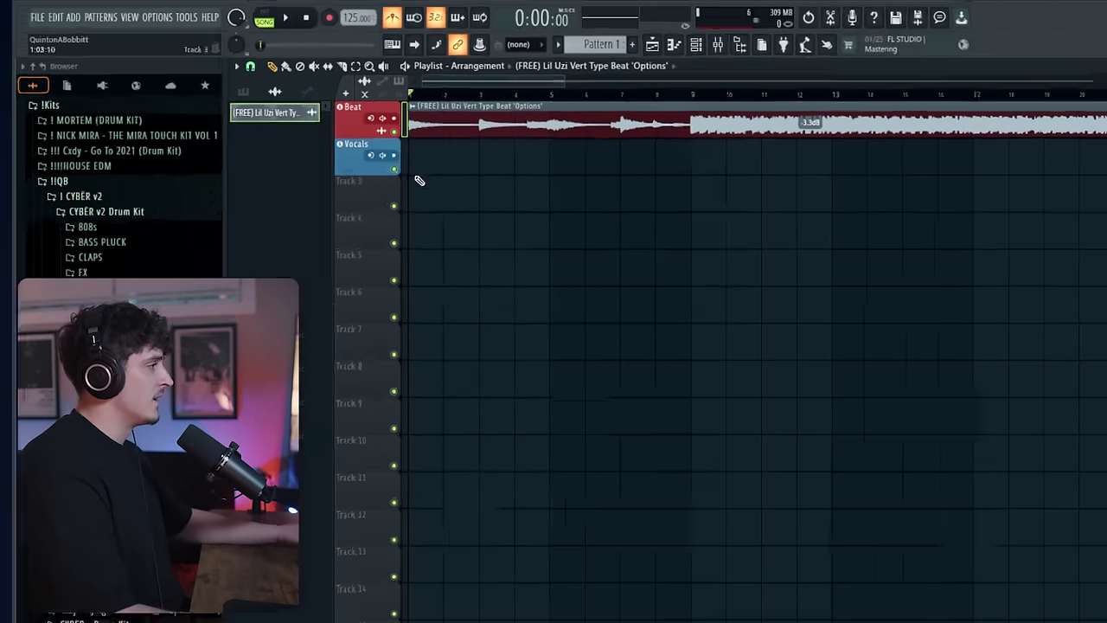
- Arm the Vocals track to record external input only, taking audio from Input 1
click(345, 143)
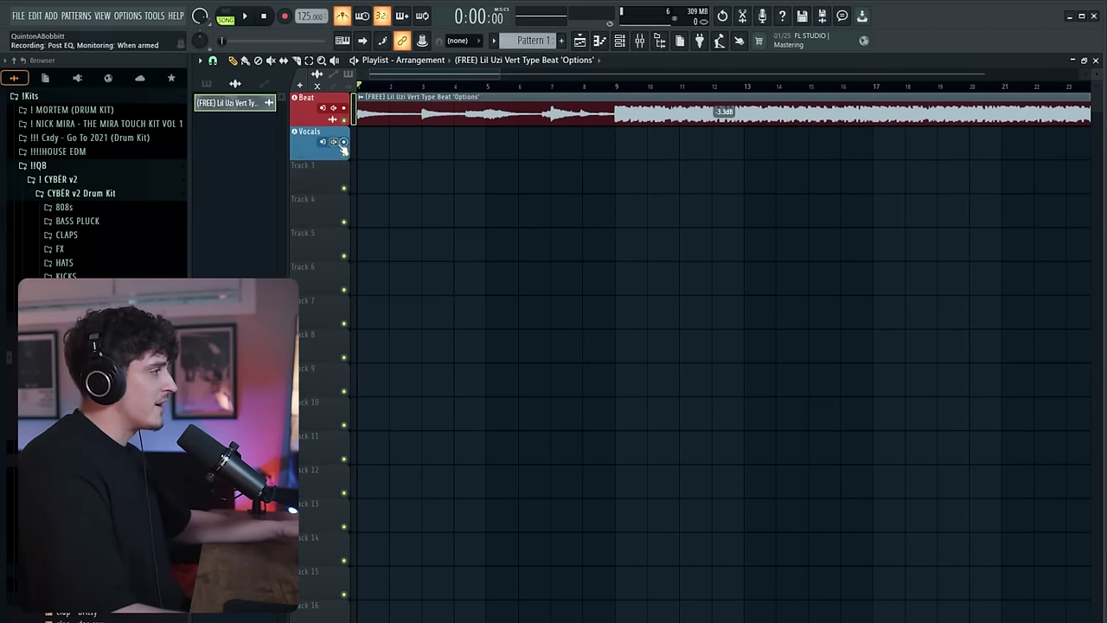
right_click(345, 143)
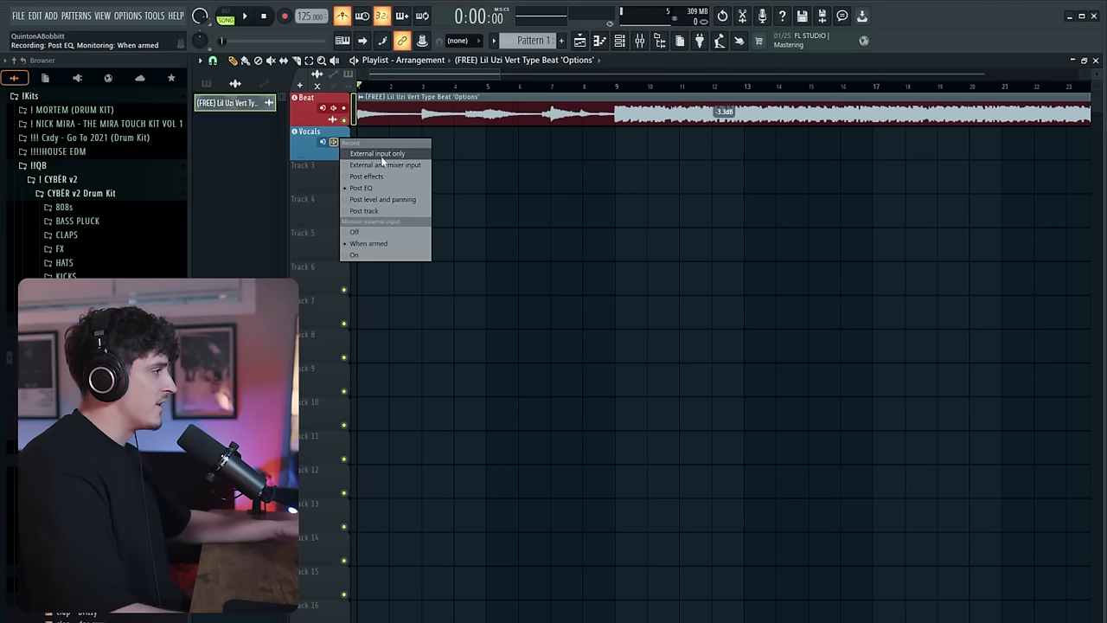
click(366, 155)
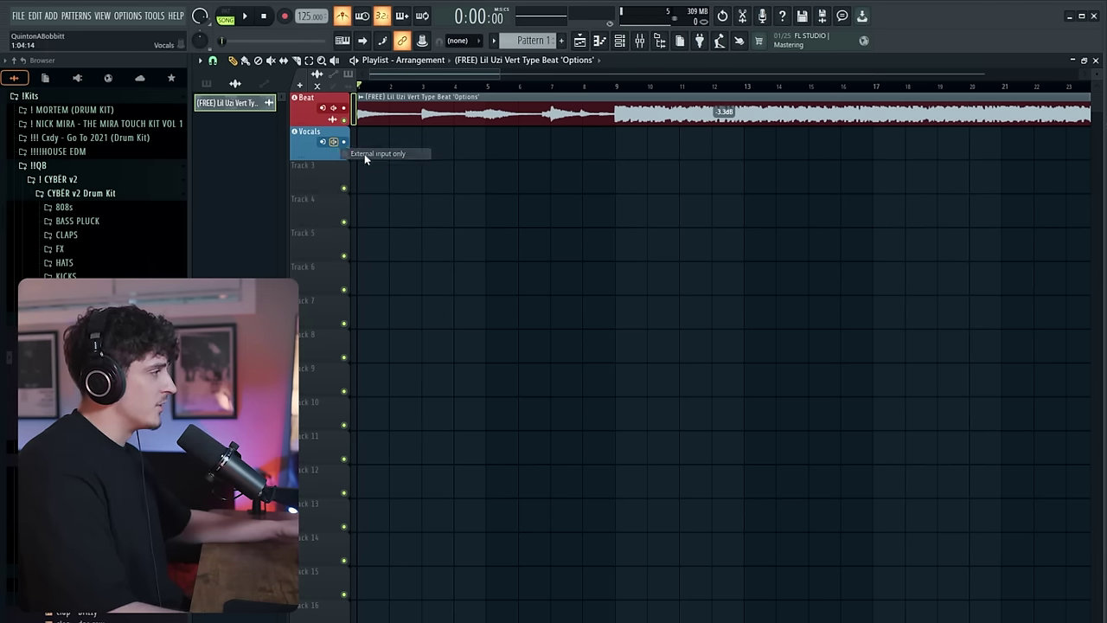
click(322, 142)
click(367, 176)
click(322, 142)
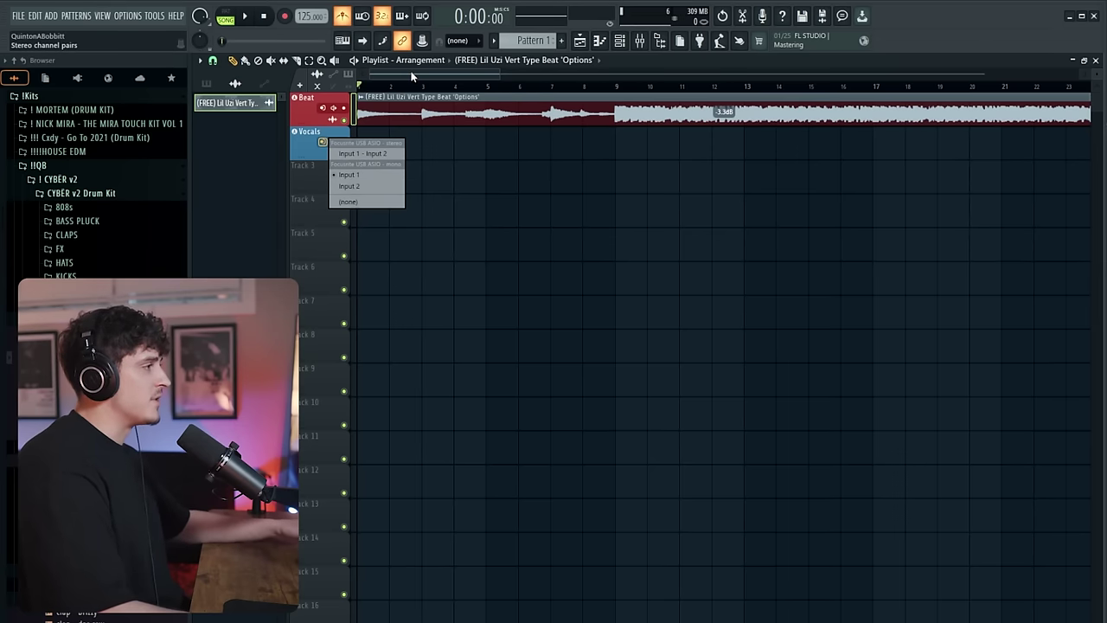
click(362, 185)
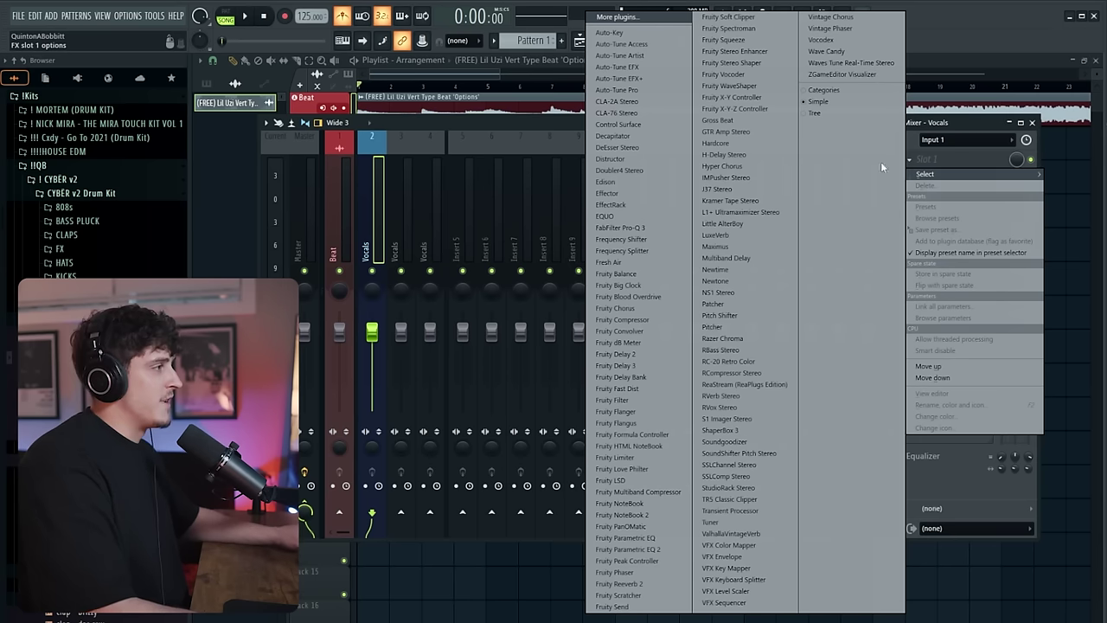
- Load Auto-Tune Pro into the Vocals insert's first slot with Retune Speed 0
click(616, 89)
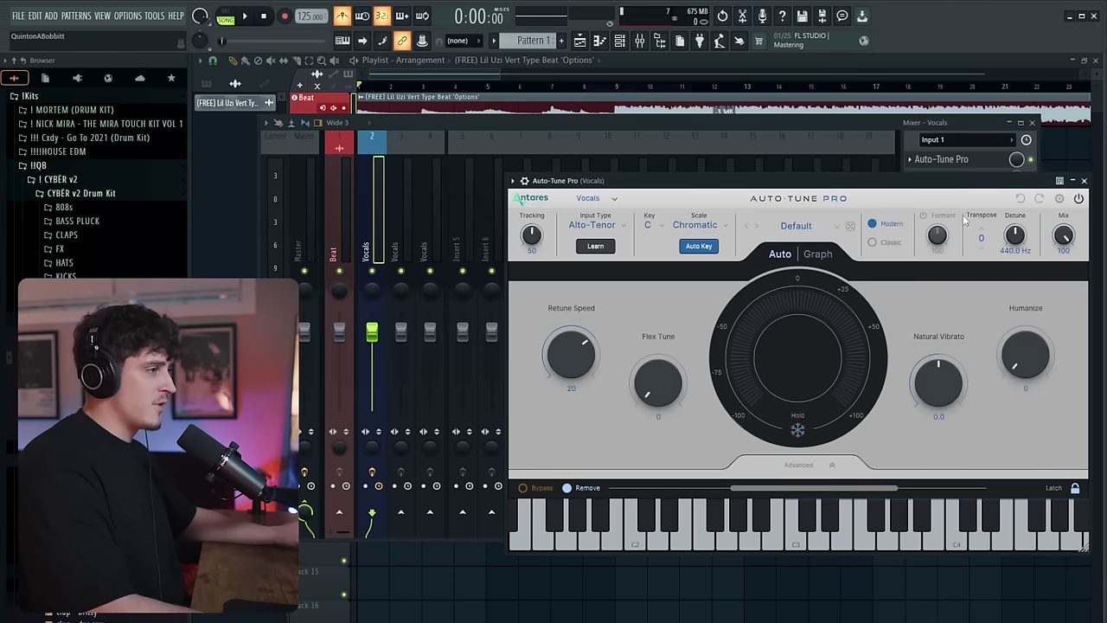
drag(724, 180, 556, 162)
click(788, 181)
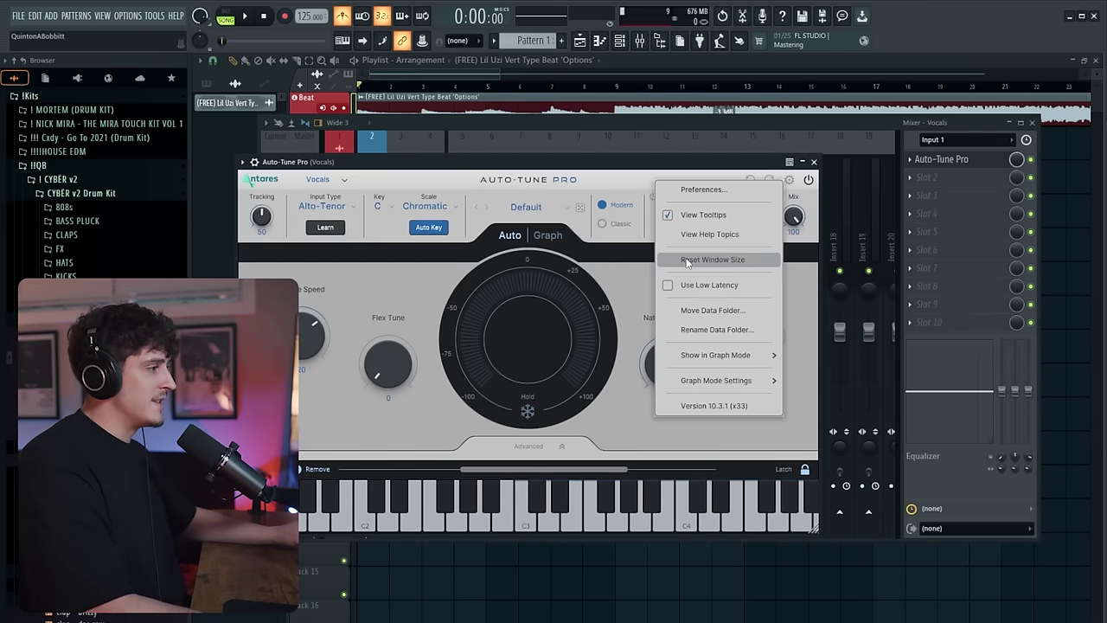
click(326, 359)
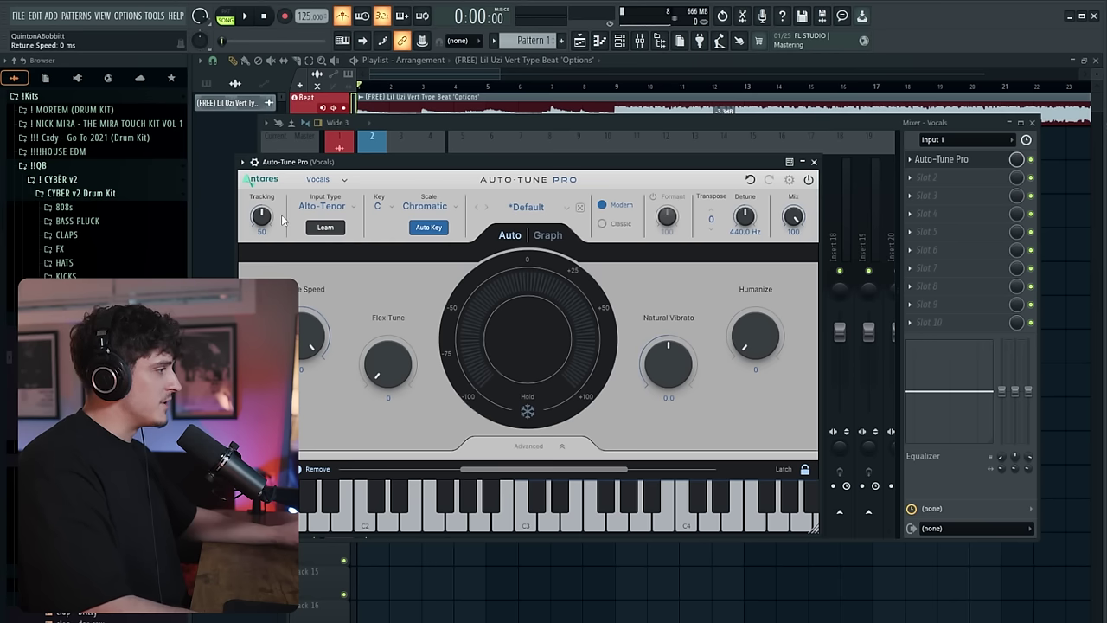
drag(433, 162, 481, 151)
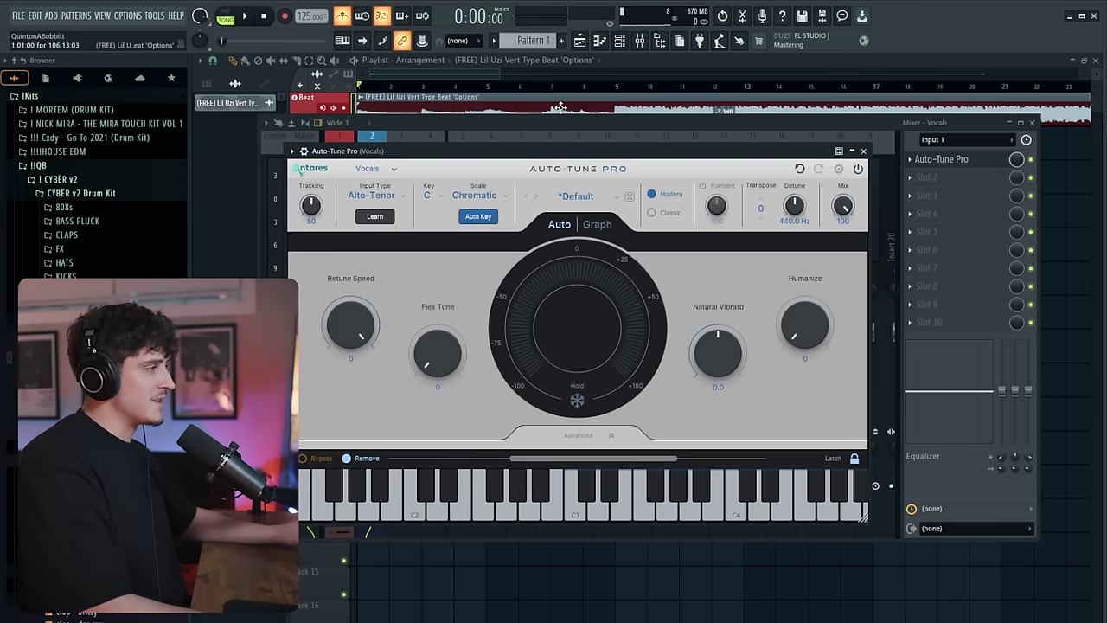
click(863, 150)
- Add NS1 Stereo in slot 2 and Pro-Q 3 with the Vocal preset in slot 3
click(927, 177)
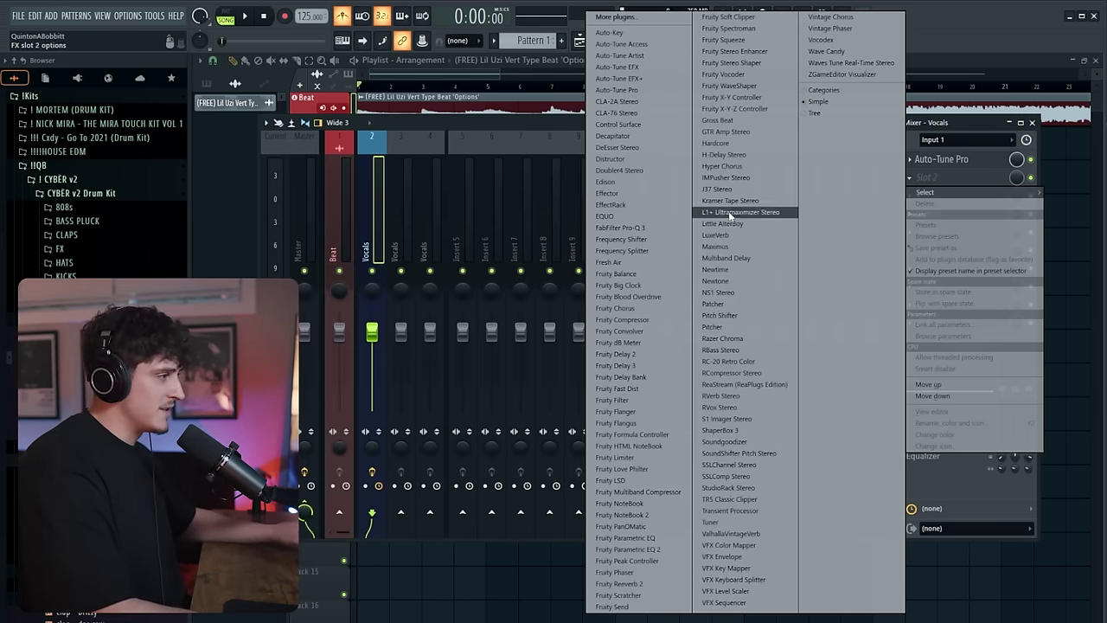
click(726, 292)
click(567, 186)
click(928, 195)
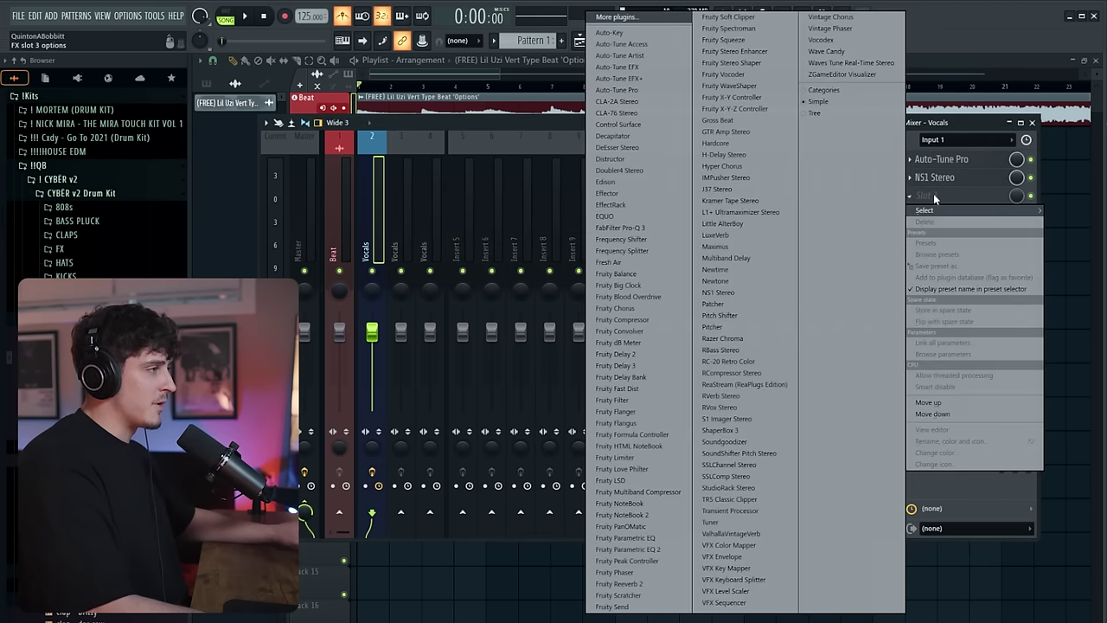
click(620, 227)
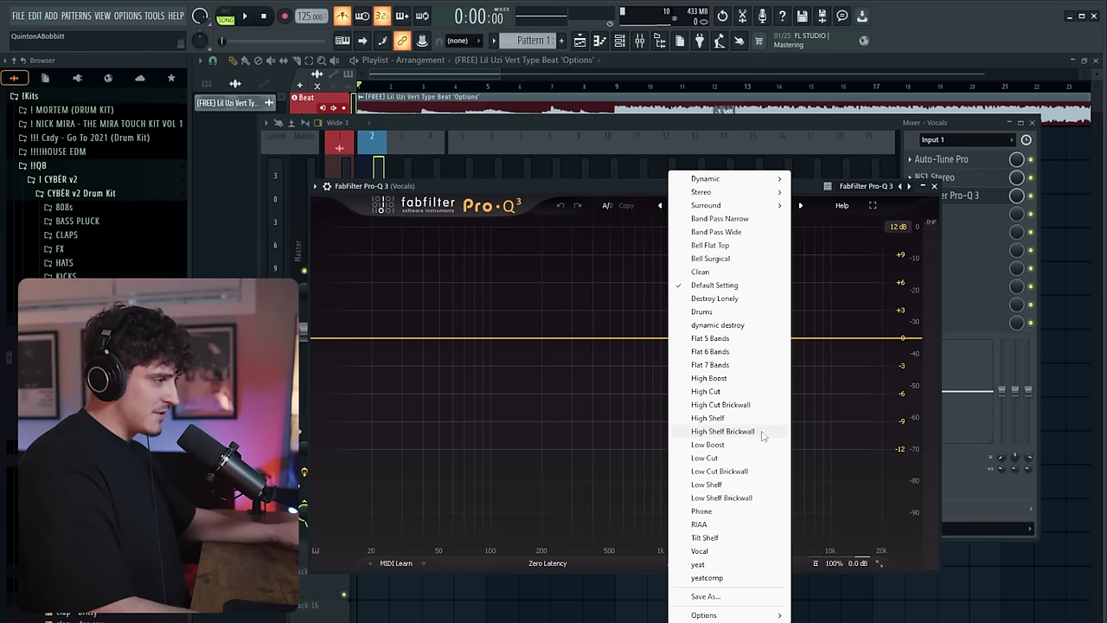
click(717, 551)
drag(449, 336, 464, 340)
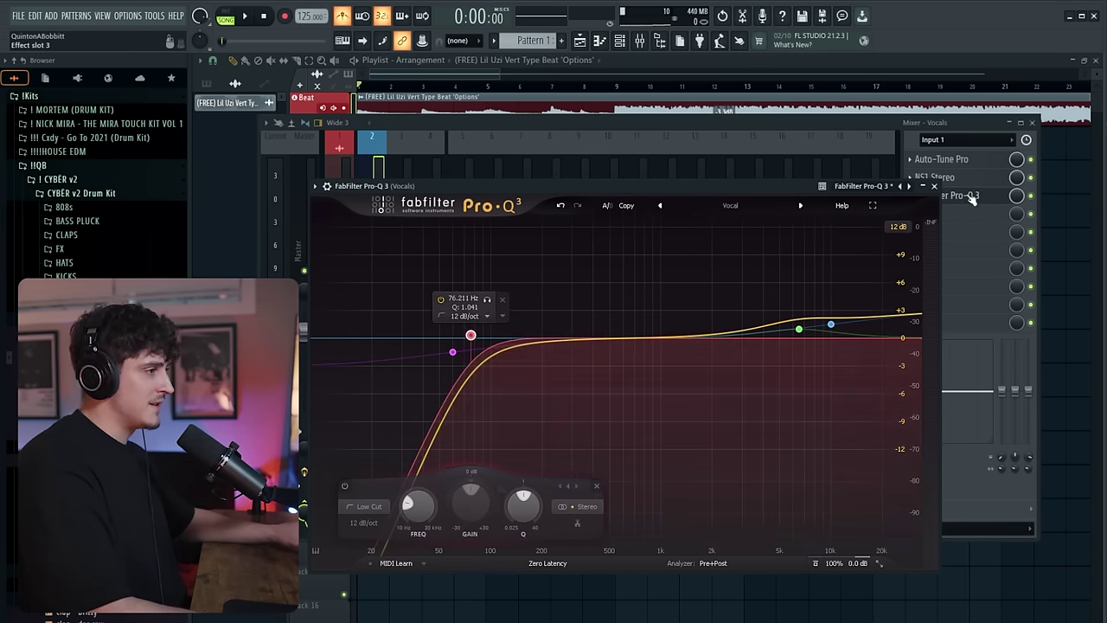
click(939, 215)
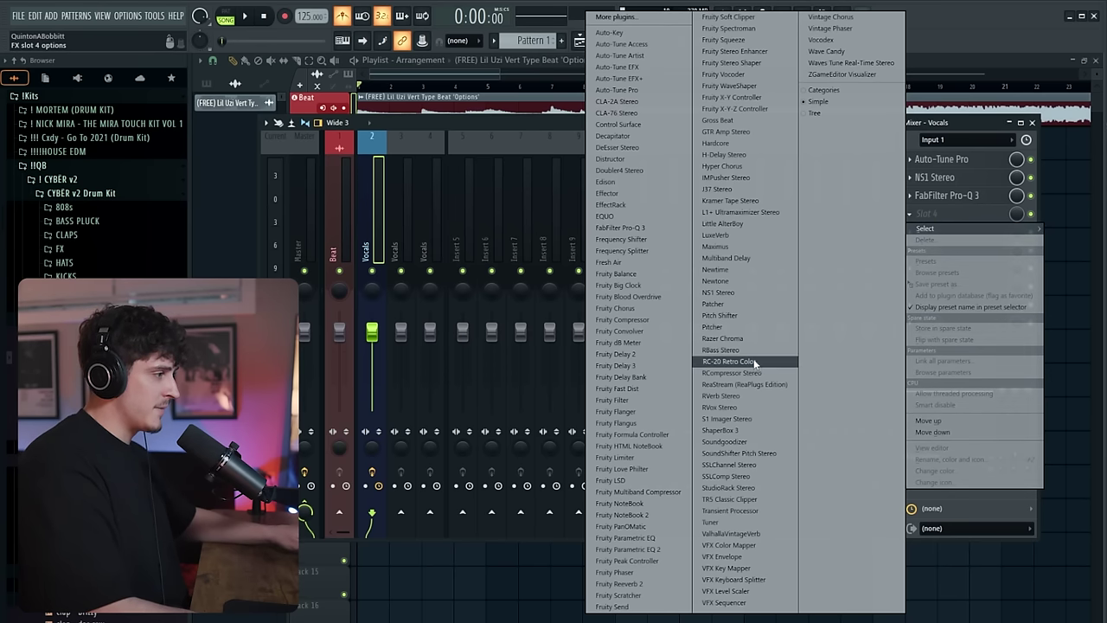
- Load RCompressor Stereo with ratio about 3.22 in slot 4 and SSLChannel Stereo in slot 5
click(731, 373)
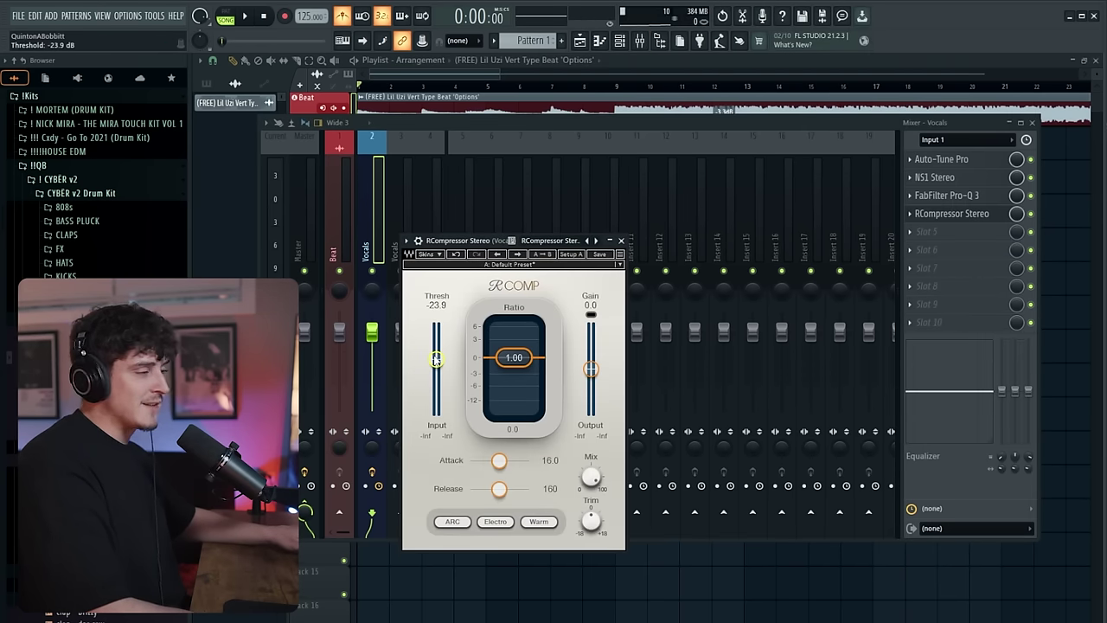
drag(513, 358, 514, 372)
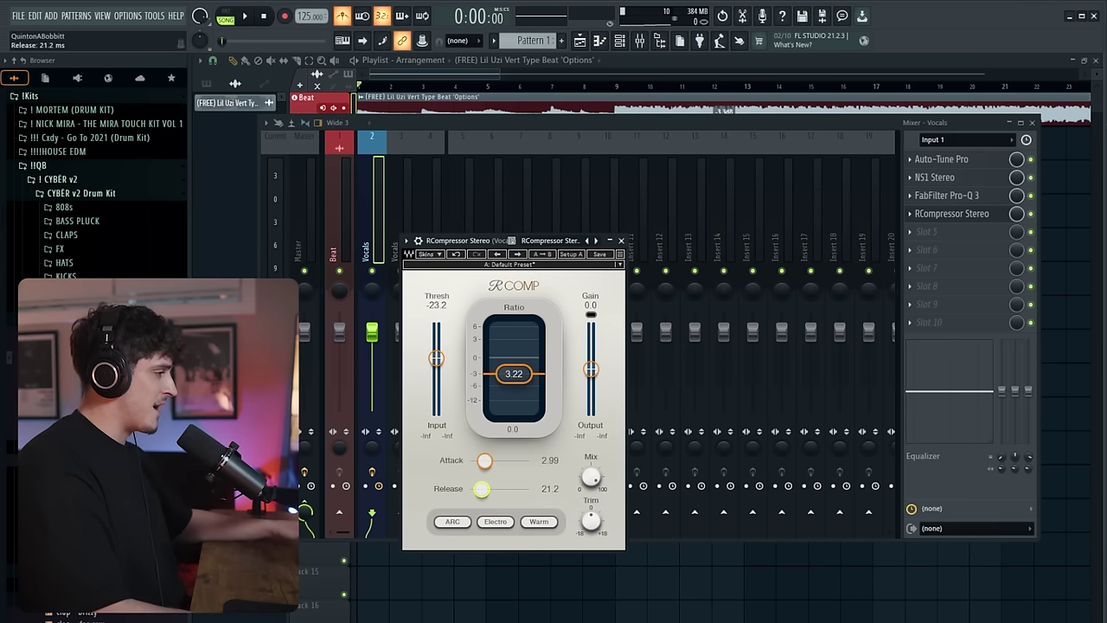
click(621, 240)
click(968, 233)
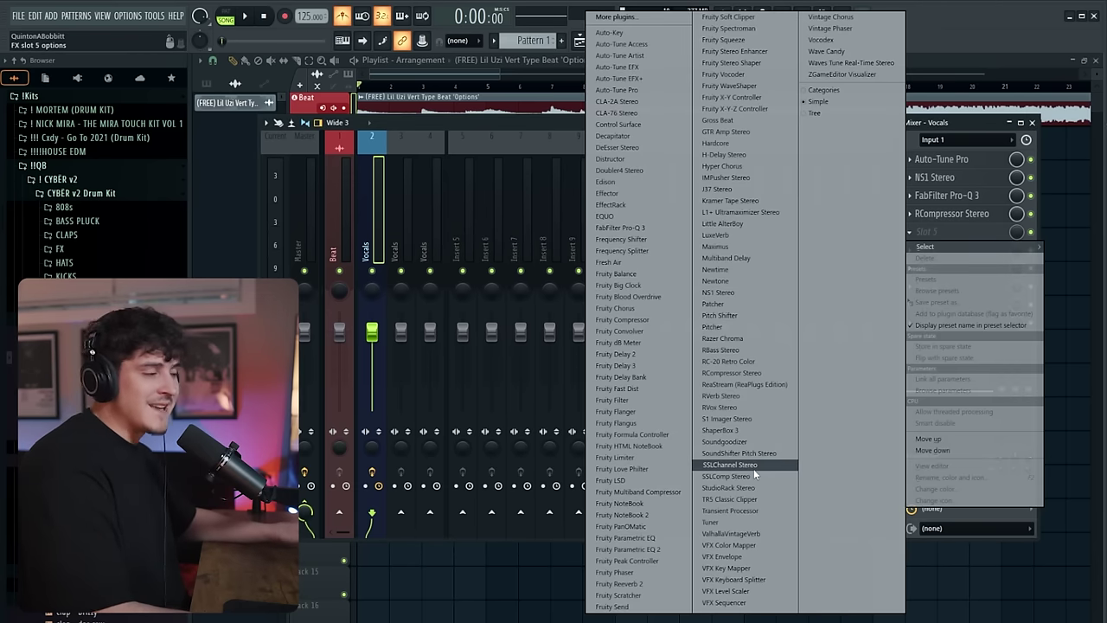
click(730, 464)
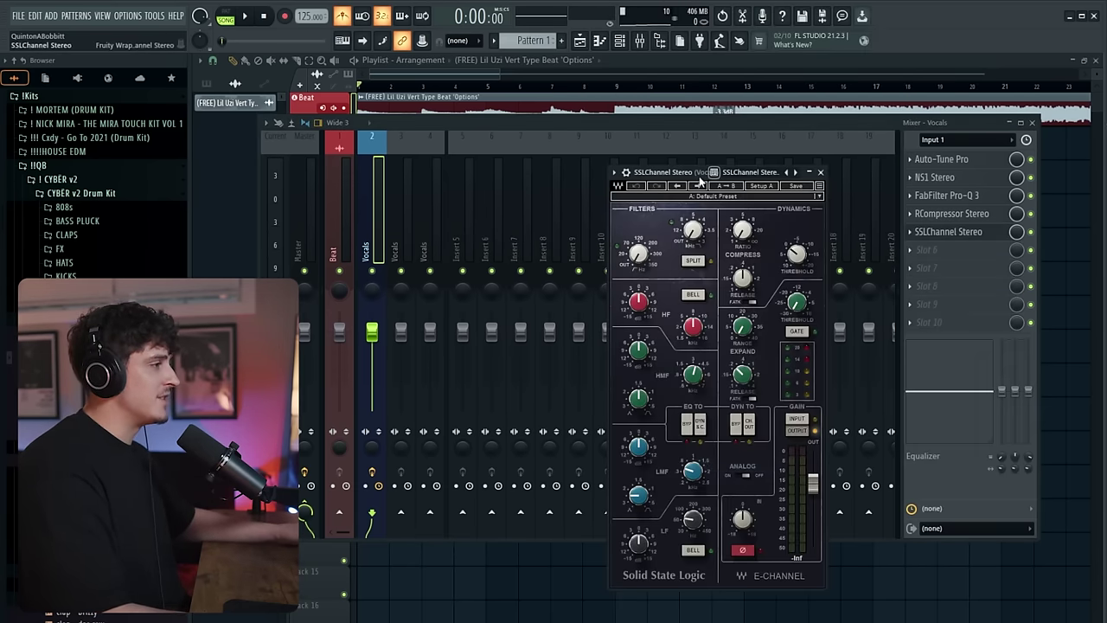
drag(674, 171, 493, 117)
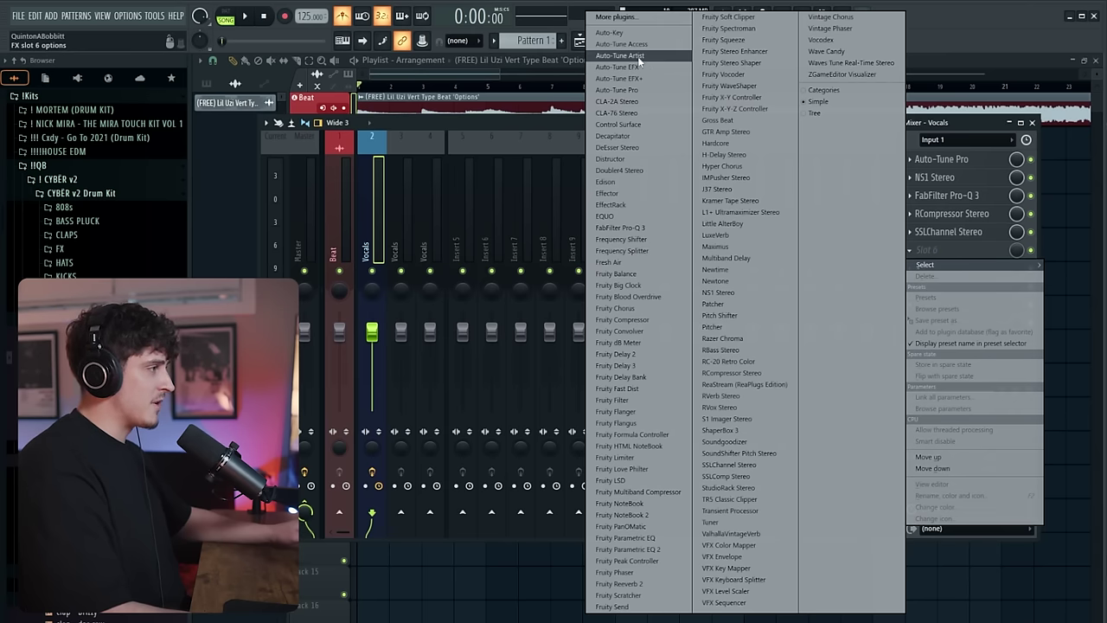
- Add CLA-76 Stereo in slot 6 on the Bluey revision, release 7, attack about 4
click(649, 113)
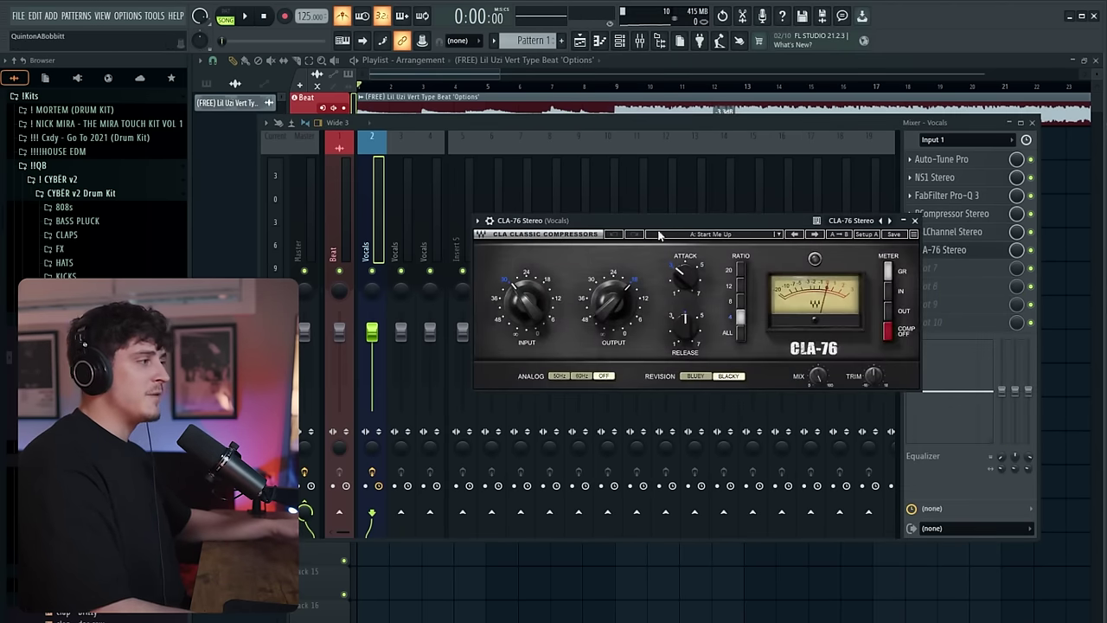
drag(667, 197, 655, 180)
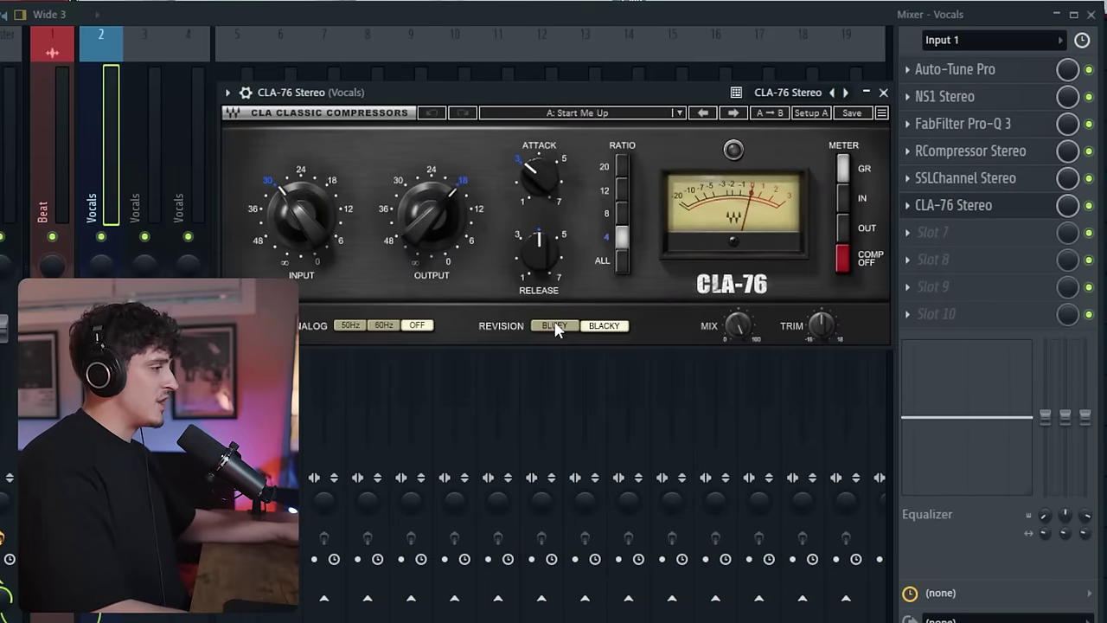
click(554, 326)
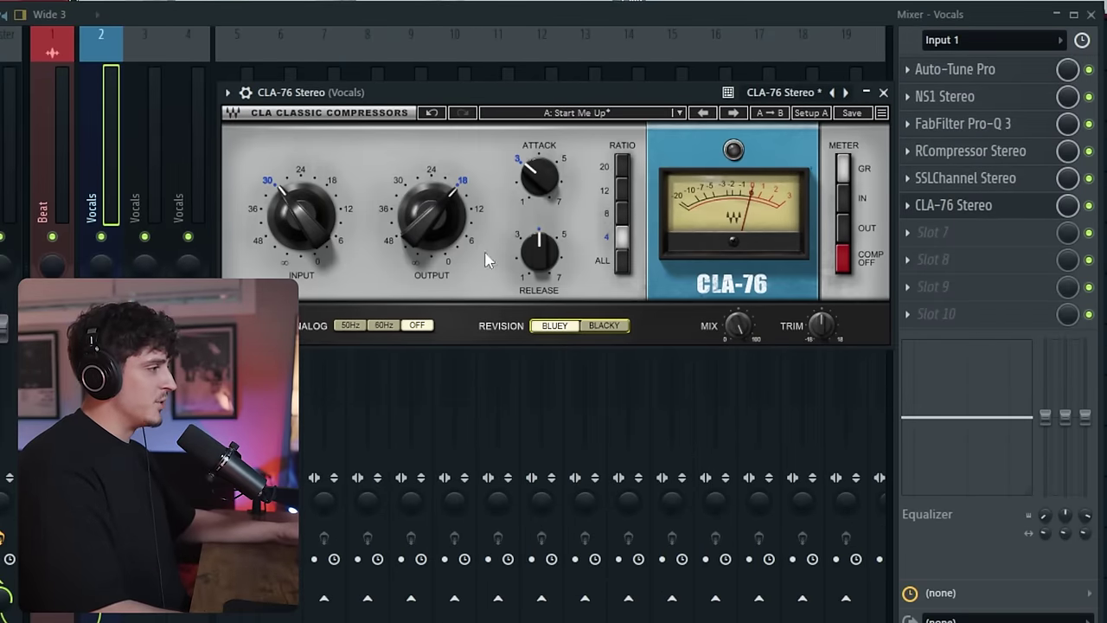
drag(553, 188, 553, 177)
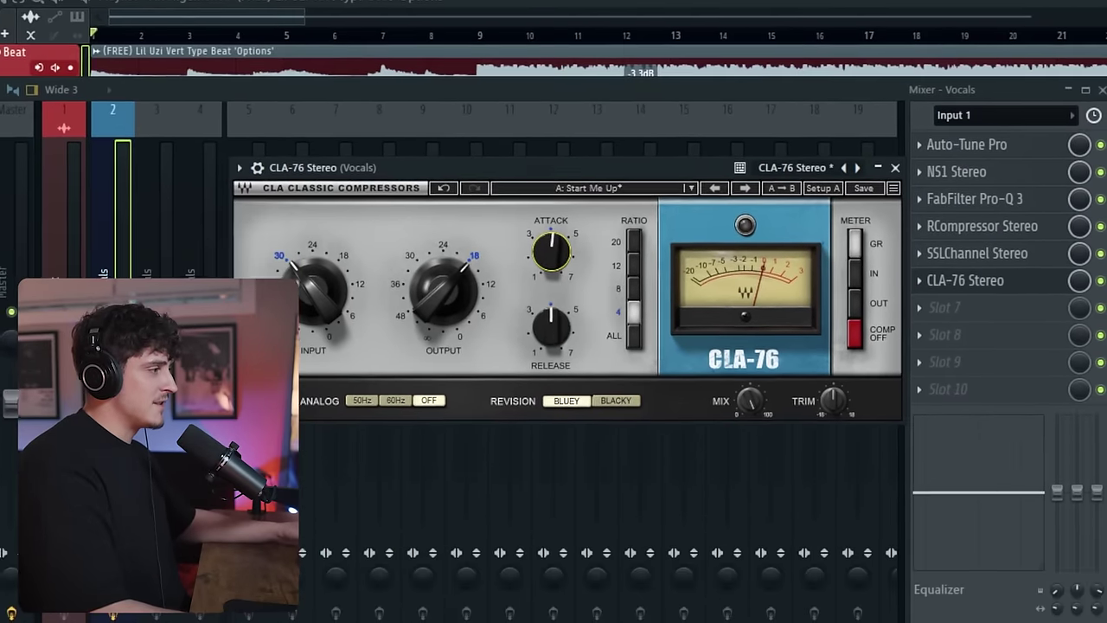
drag(538, 252, 539, 224)
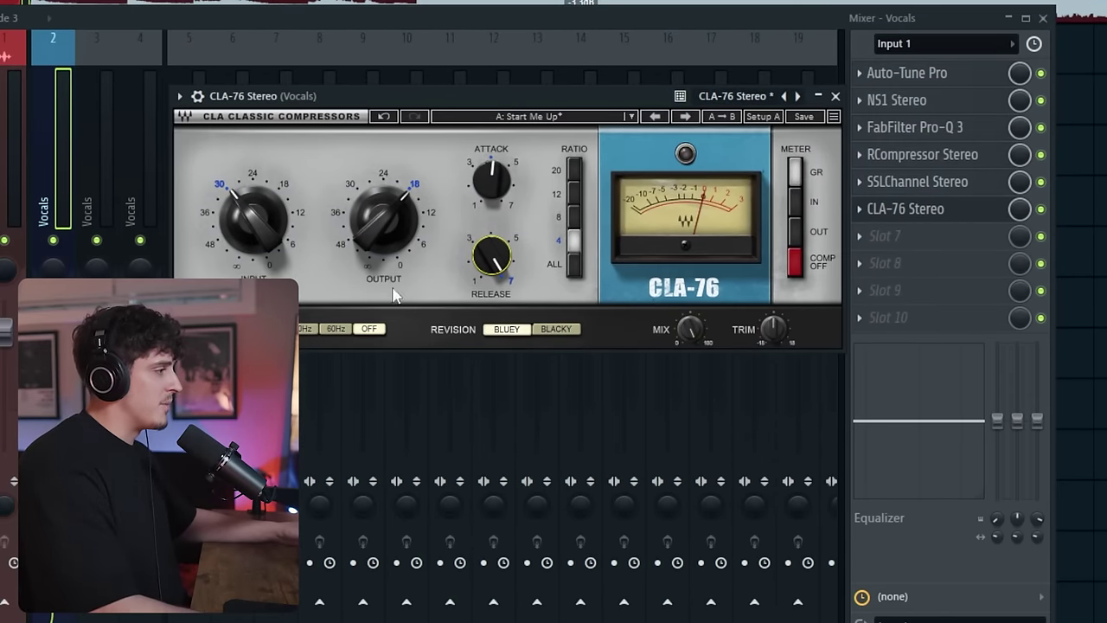
drag(486, 183, 487, 181)
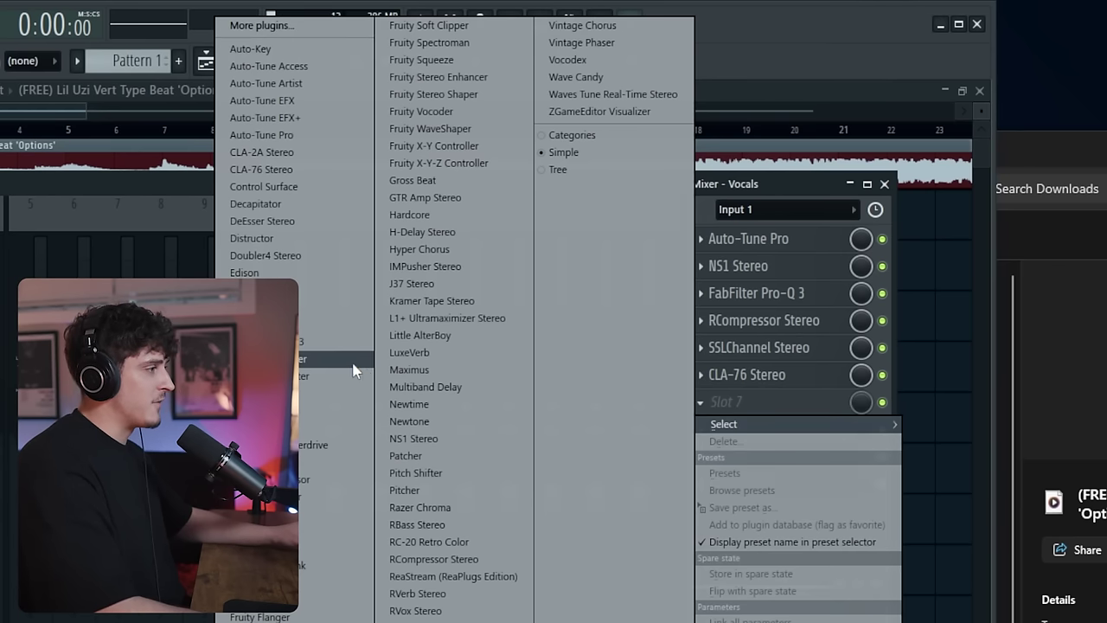
- Add Fresh Air in slot 7 with High Air at about 16
click(306, 375)
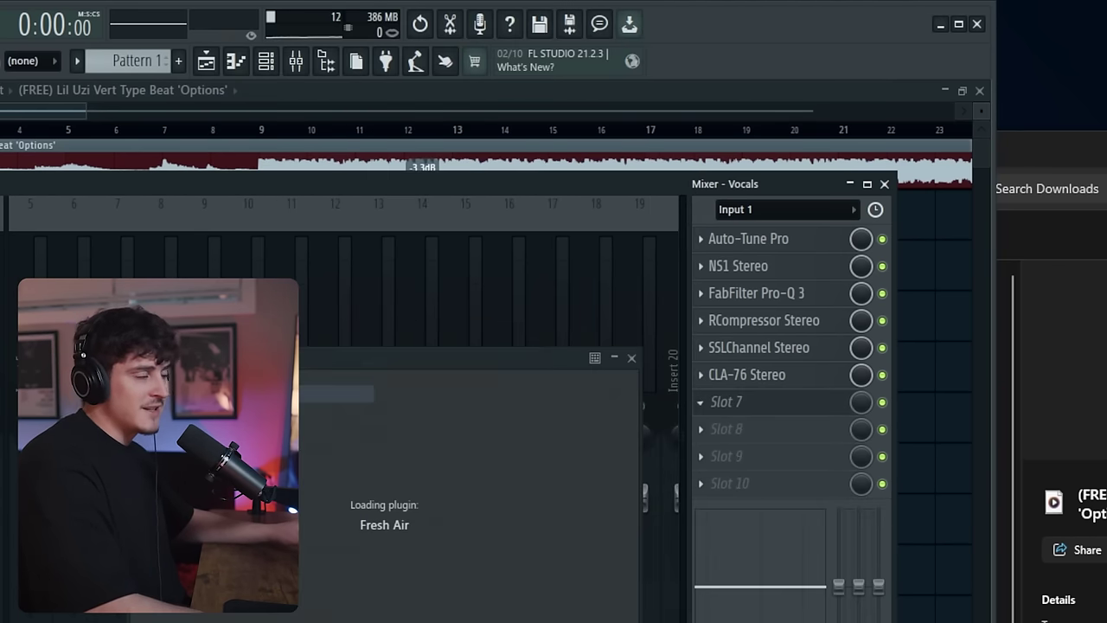
drag(411, 366, 315, 273)
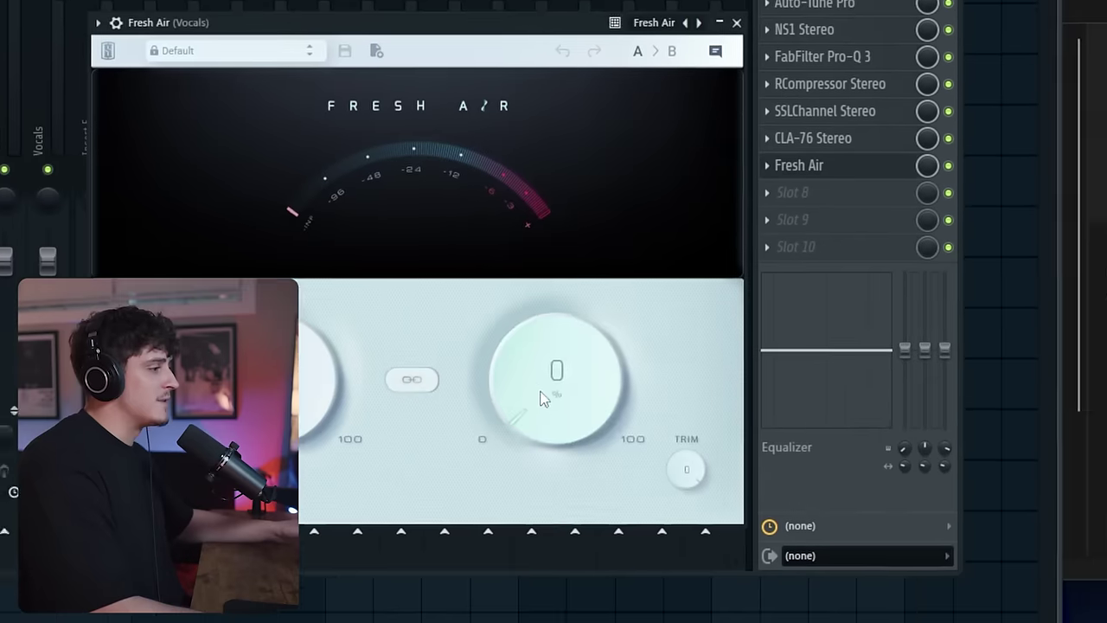
drag(499, 605, 460, 533)
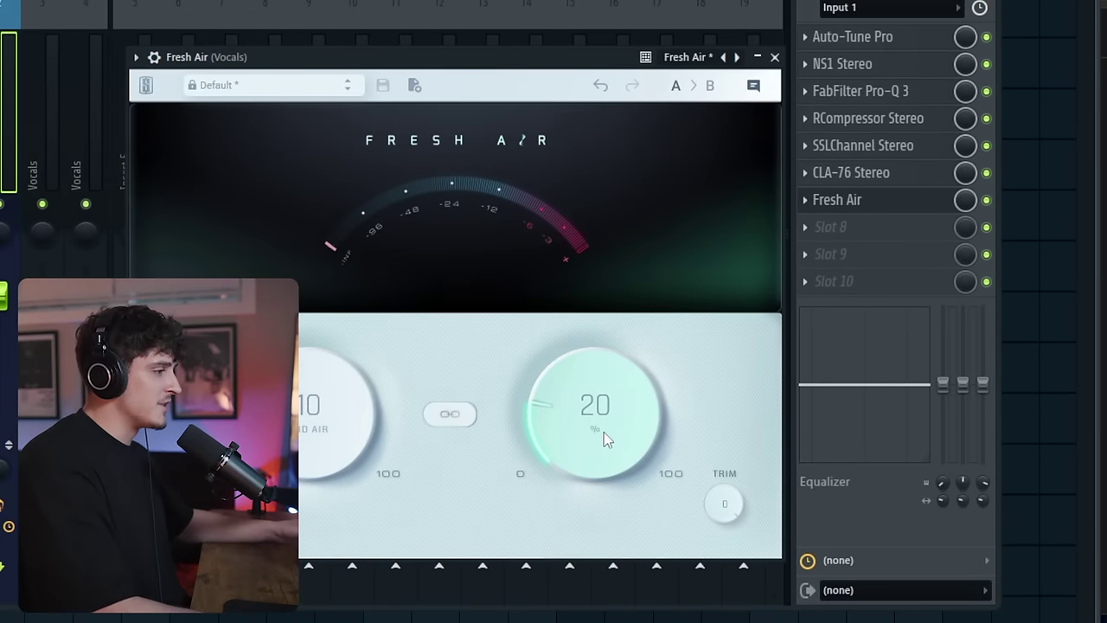
drag(593, 437, 596, 445)
click(746, 110)
- Load DeEsser Stereo into slot 8 with its threshold at -19.1
click(792, 281)
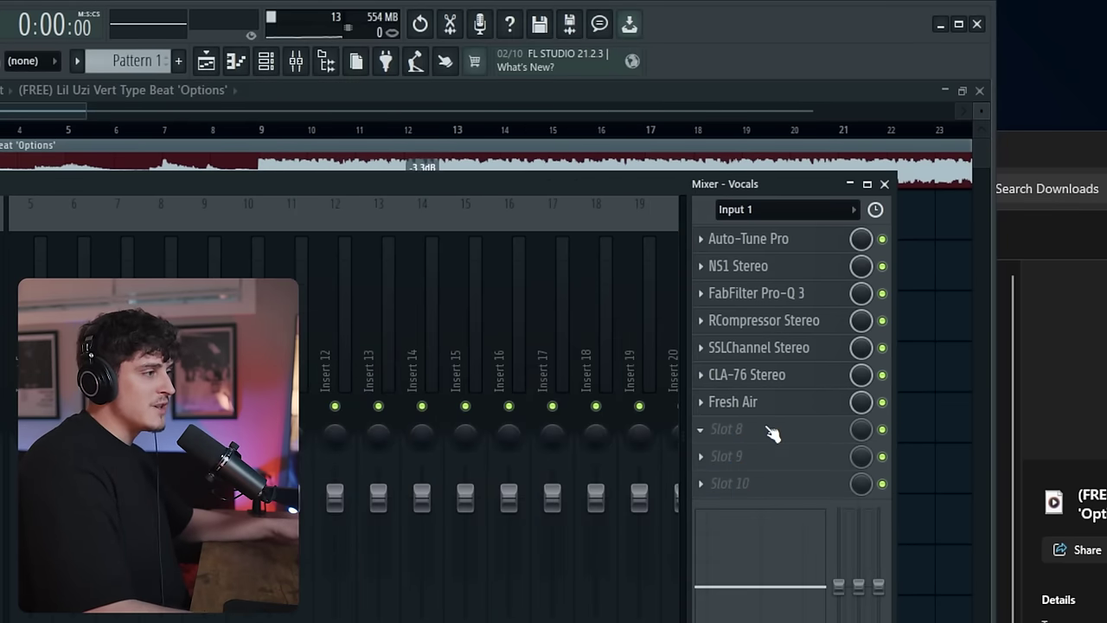
click(770, 432)
click(729, 427)
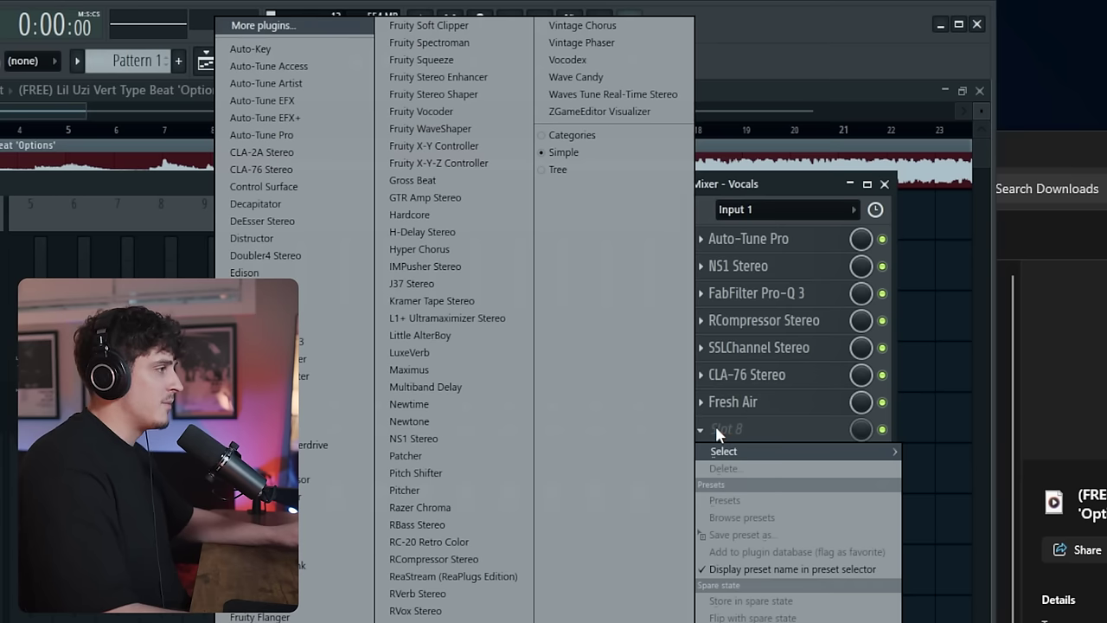
click(268, 221)
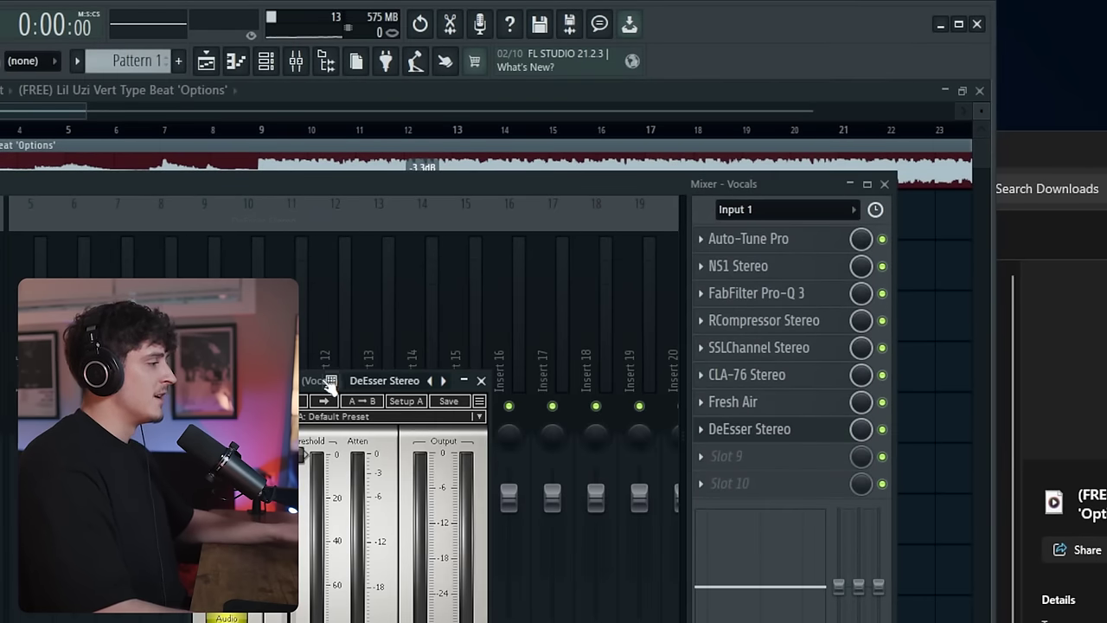
drag(299, 368, 301, 397)
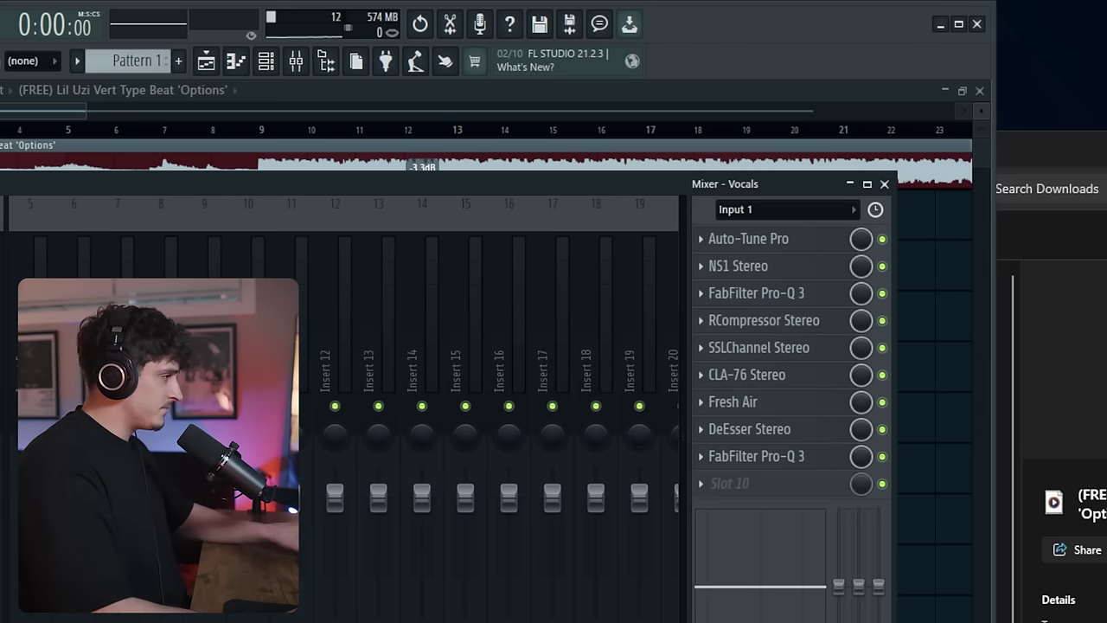
click(41, 255)
- Dock inserts 5 and 6 at the mixer's right end
right_click(96, 195)
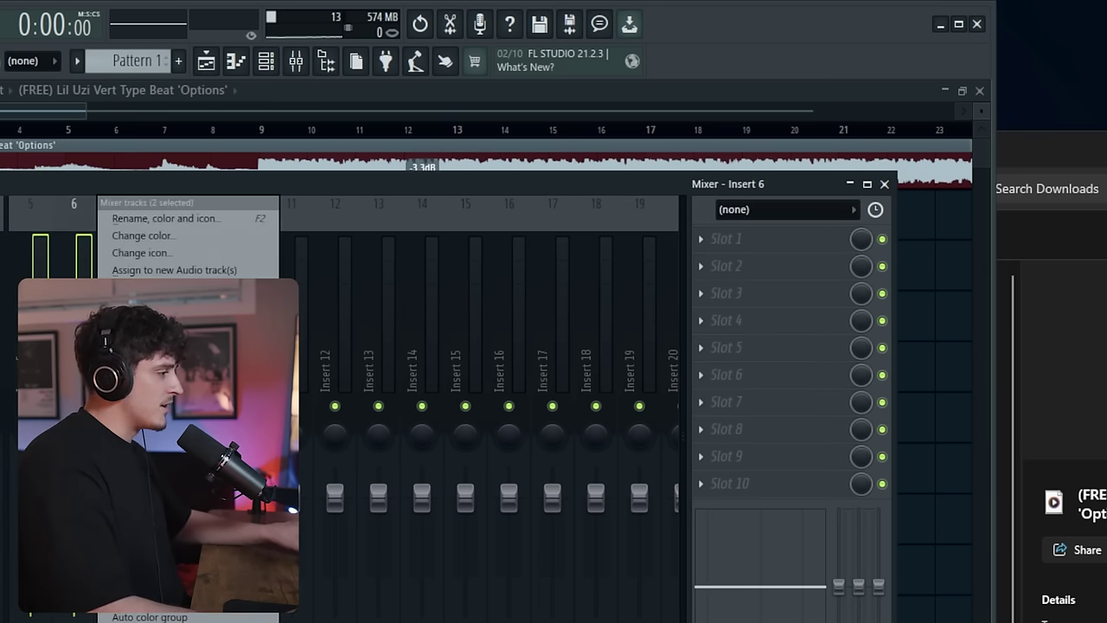
mouse_move(556, 329)
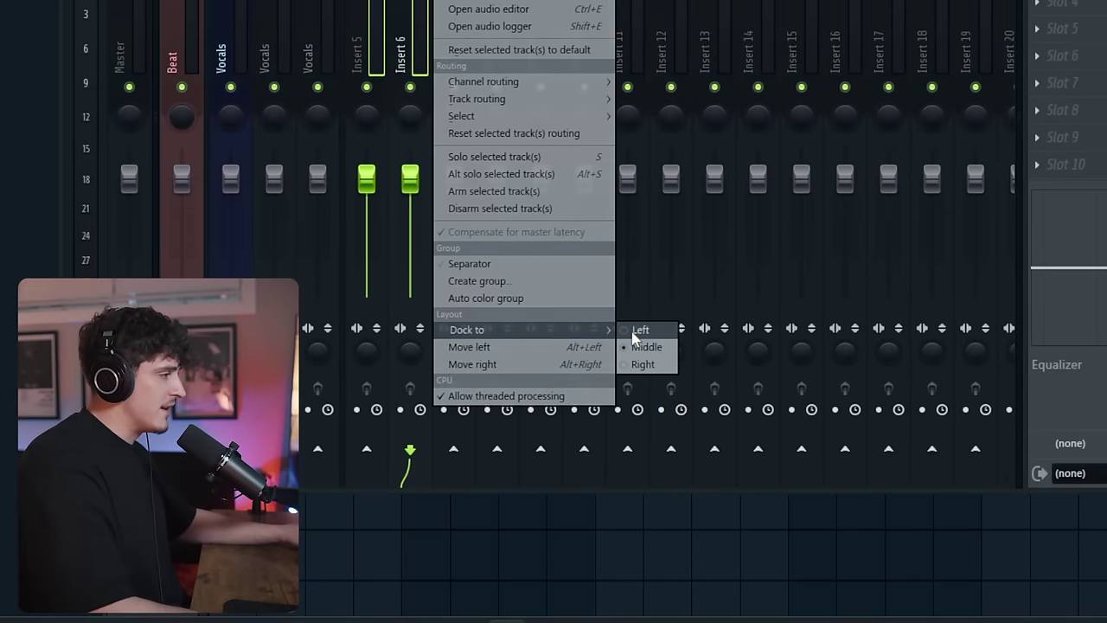
click(647, 346)
right_click(381, 129)
mouse_move(468, 434)
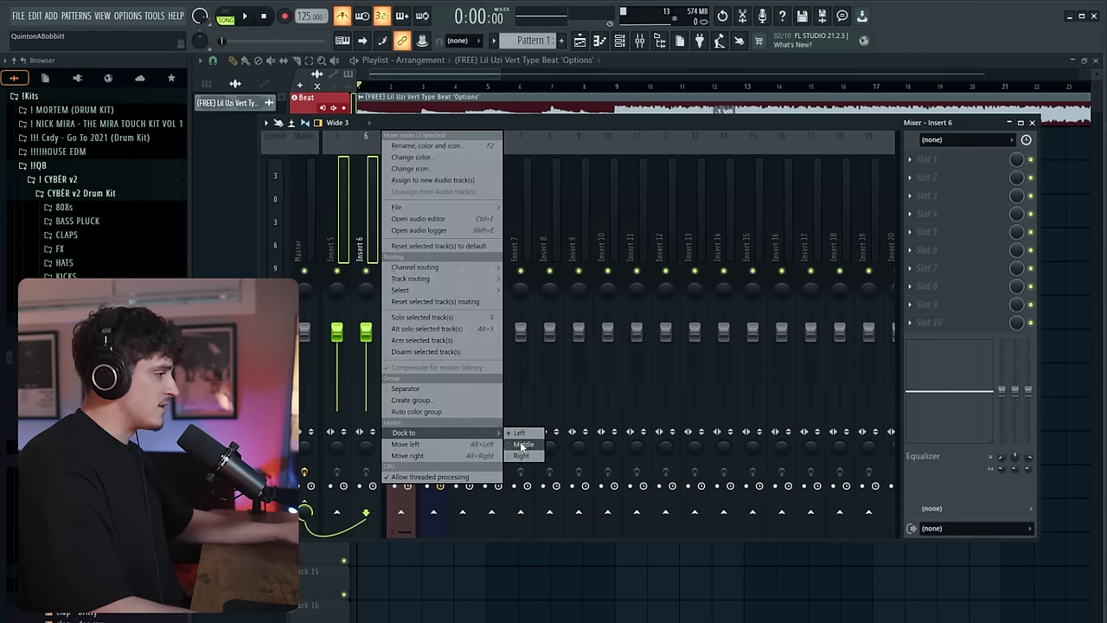
click(522, 453)
- Rename insert 5 'Reverb' and colour it teal
click(865, 256)
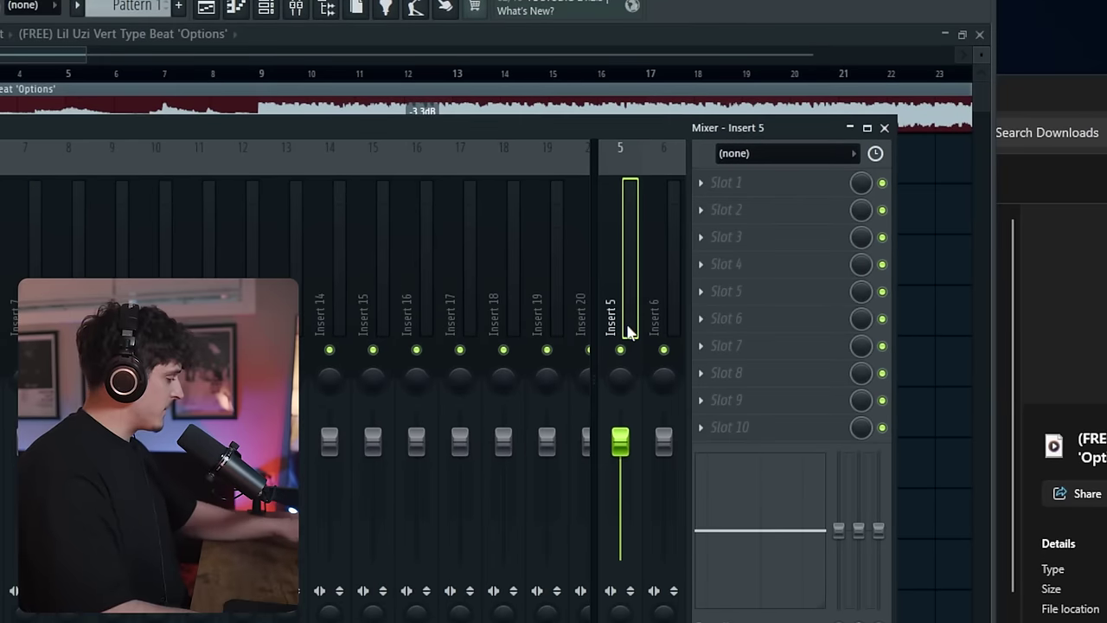
double_click(866, 259)
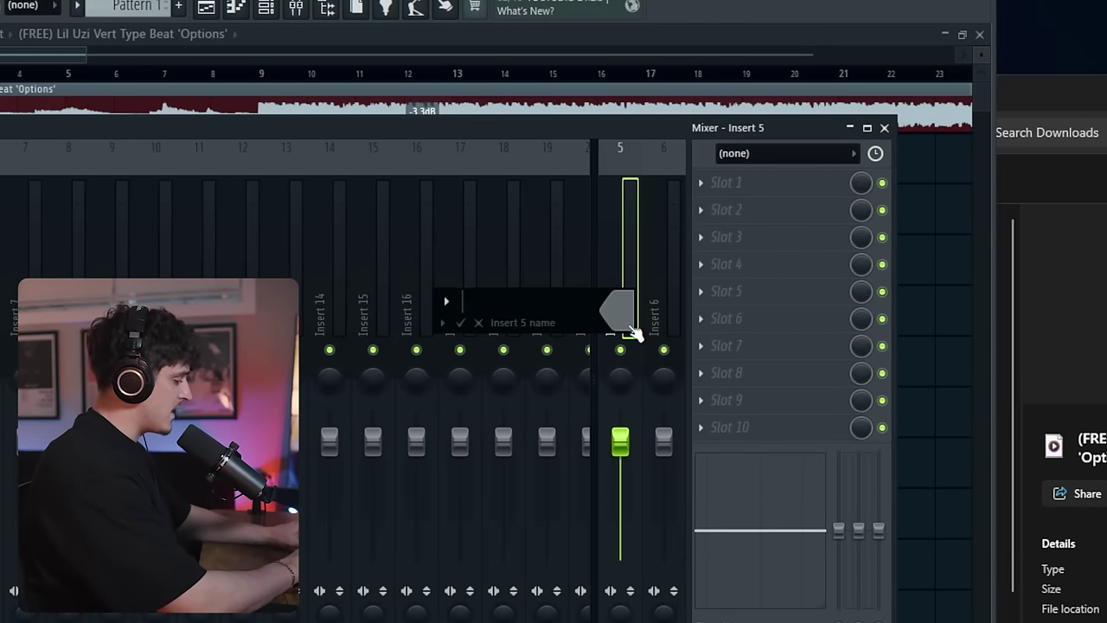
text(Reverb)
key(Return)
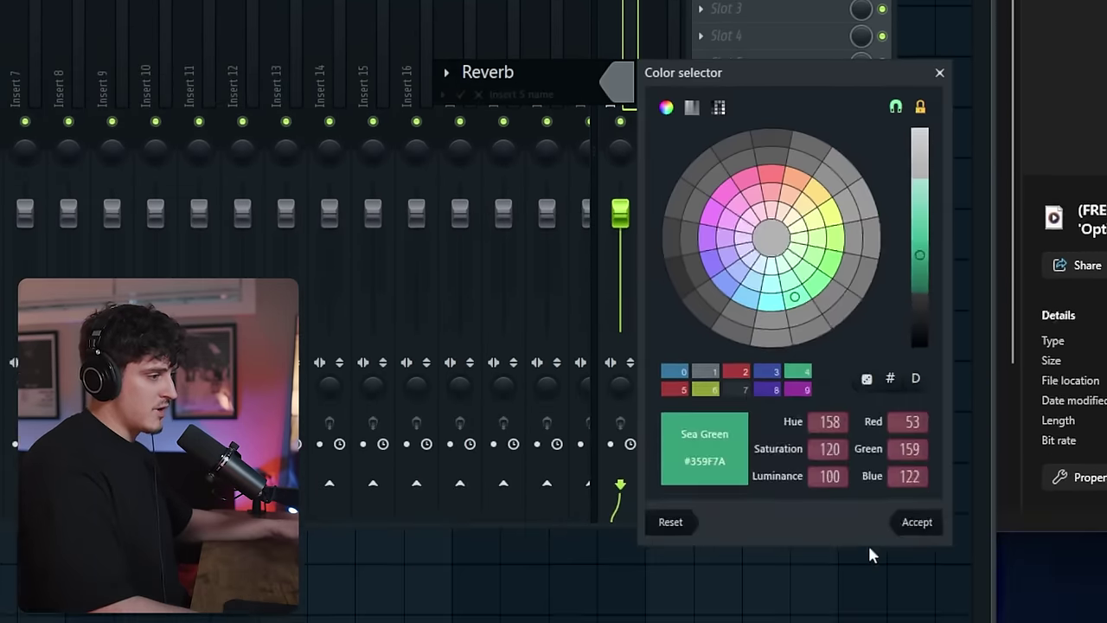
click(913, 622)
- Rename insert 6 'Delay' and colour it yellow-green
click(670, 307)
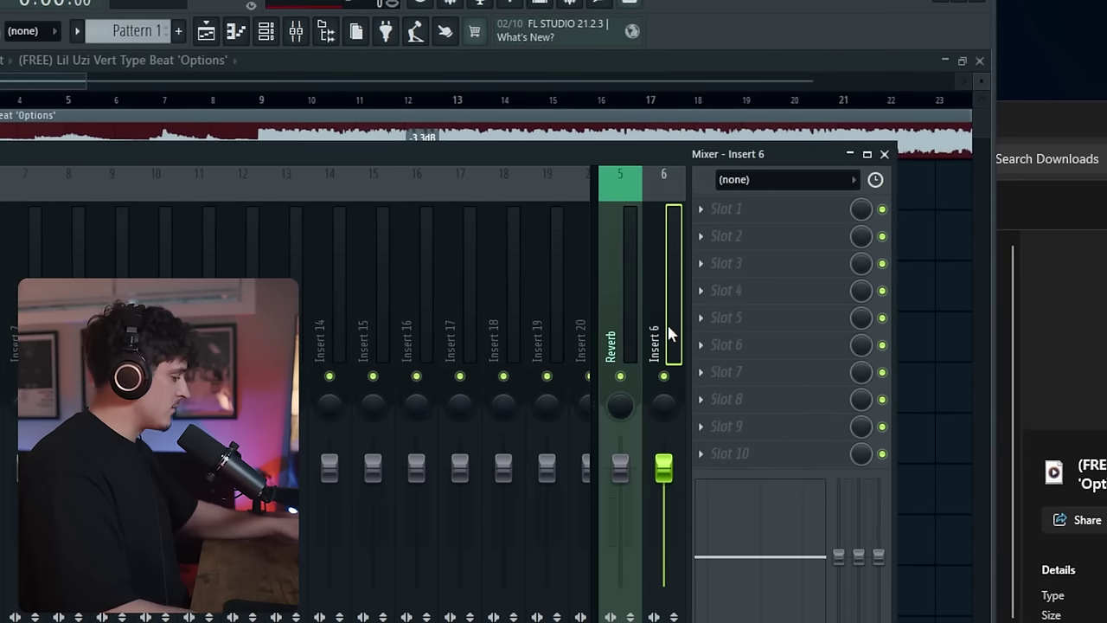
double_click(668, 329)
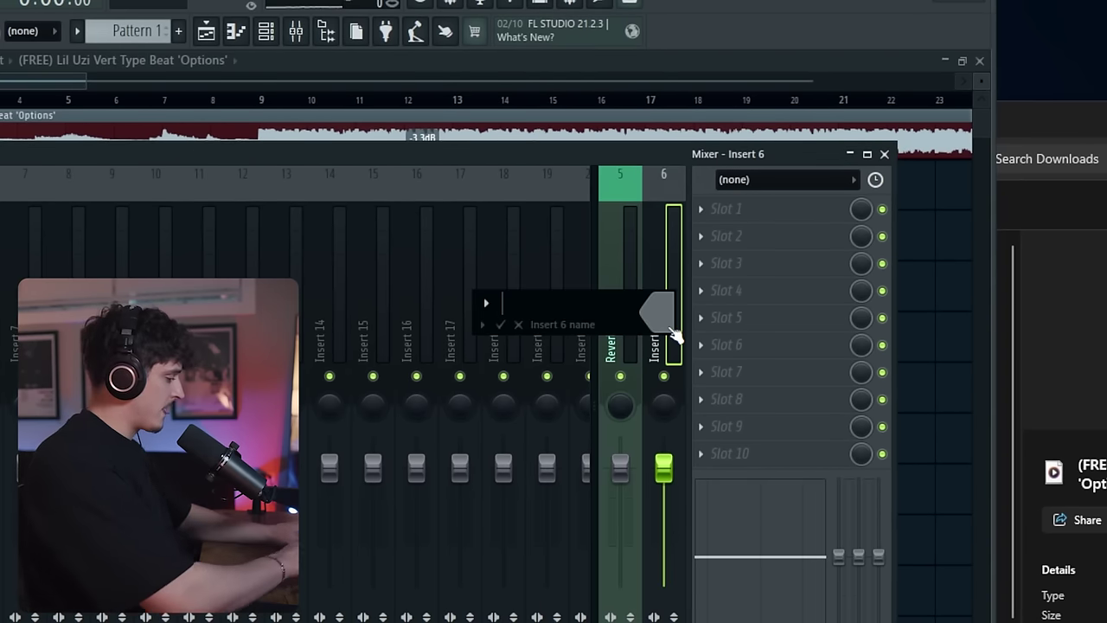
text(Delay)
key(Return)
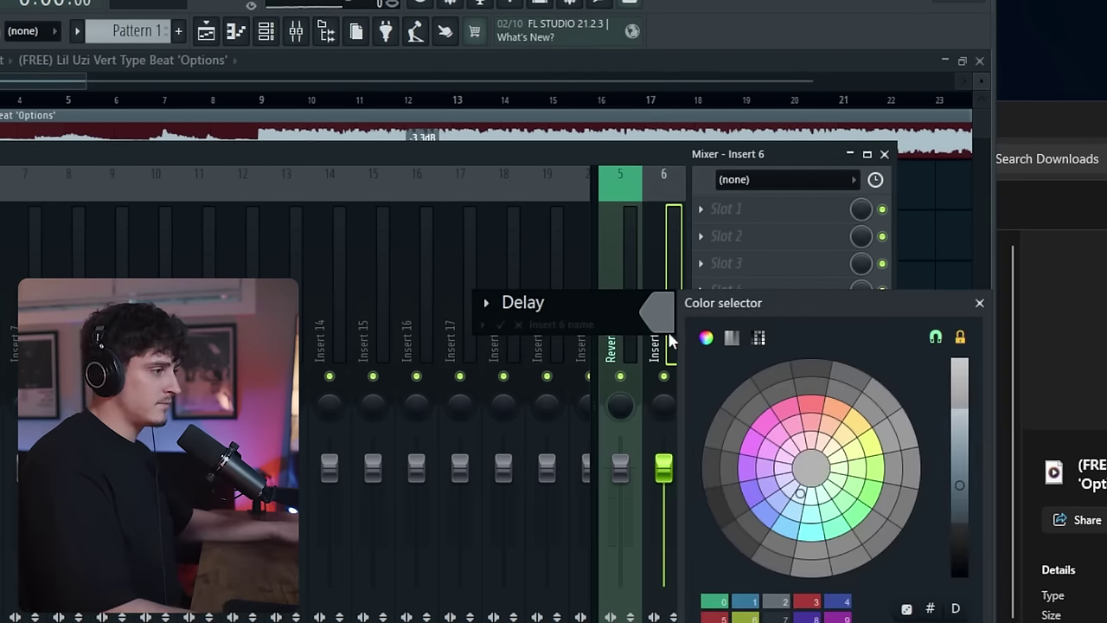
click(866, 443)
click(964, 622)
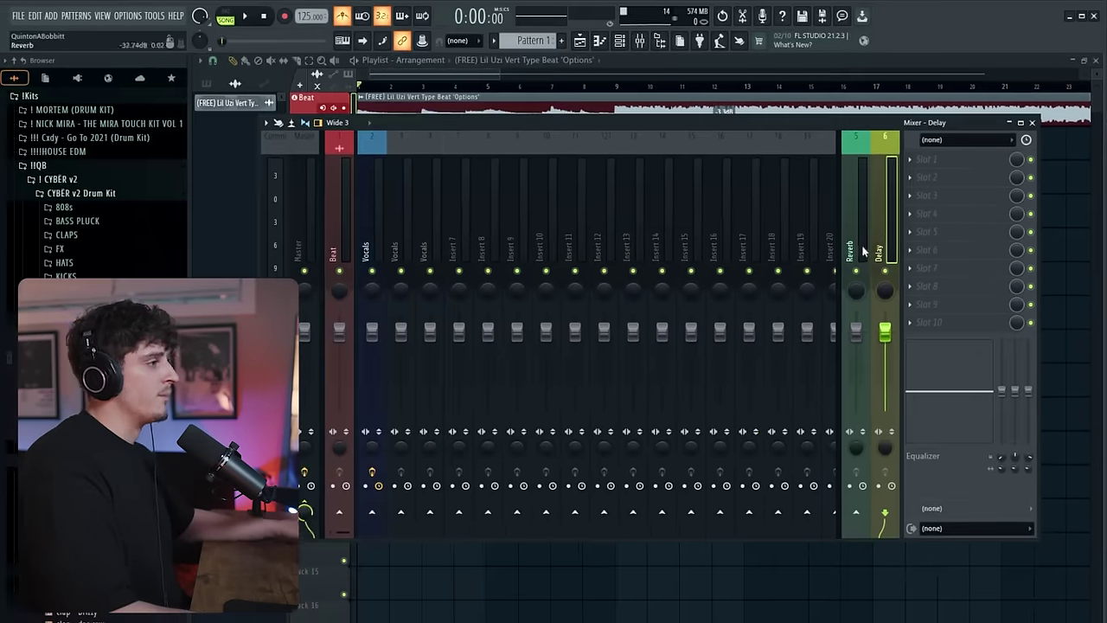
click(385, 273)
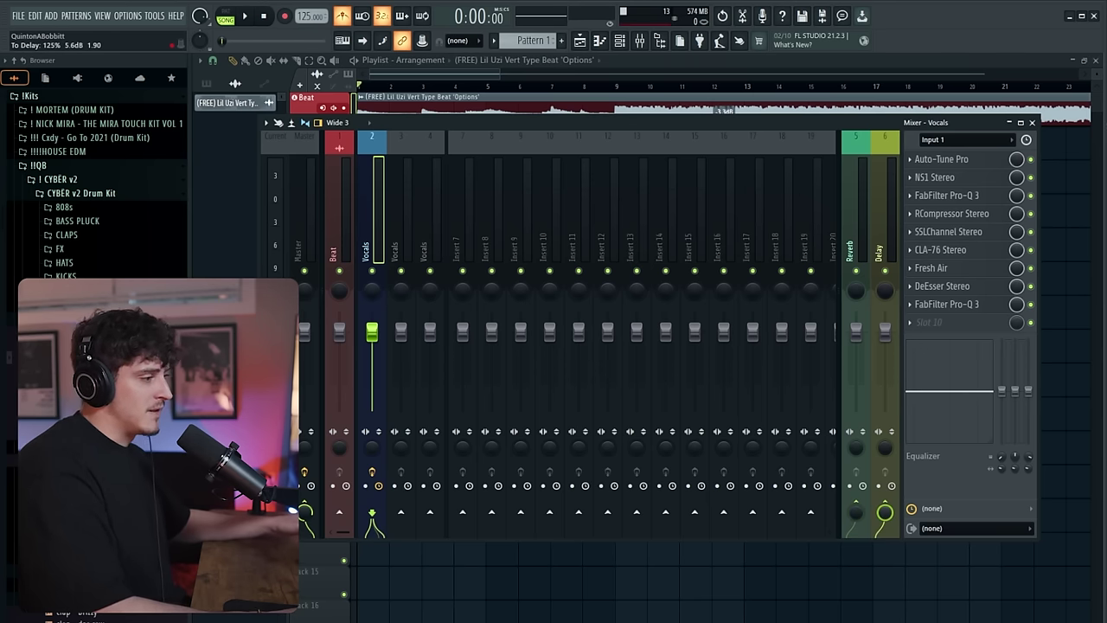
- Load ValhallaVintageVerb on the Reverb channel's first slot and raise its low cut to 410 Hz
click(859, 250)
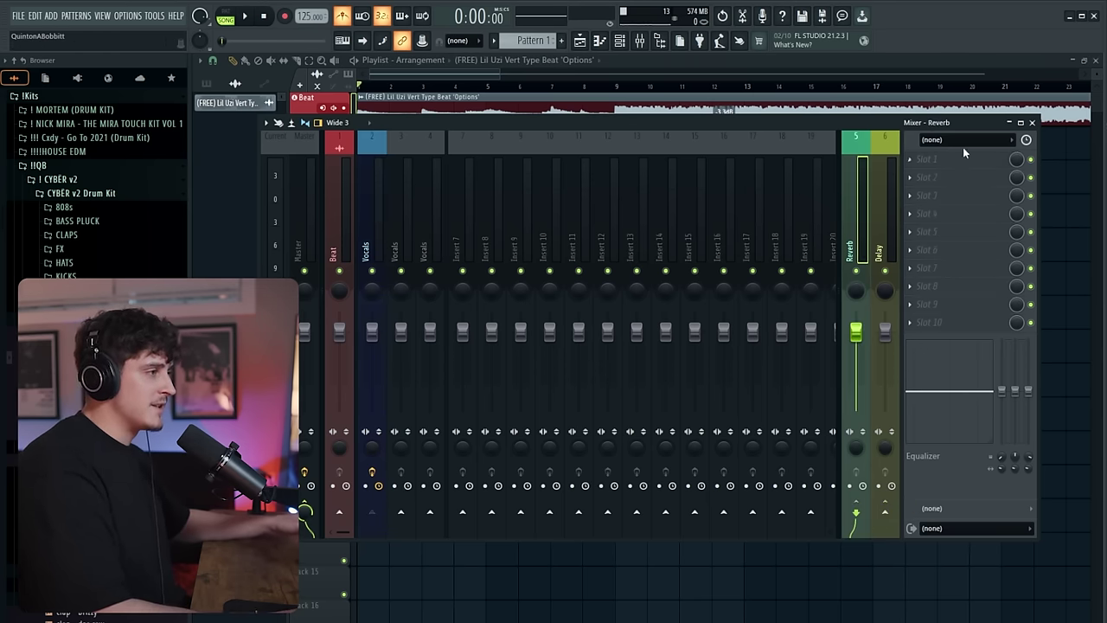
click(952, 157)
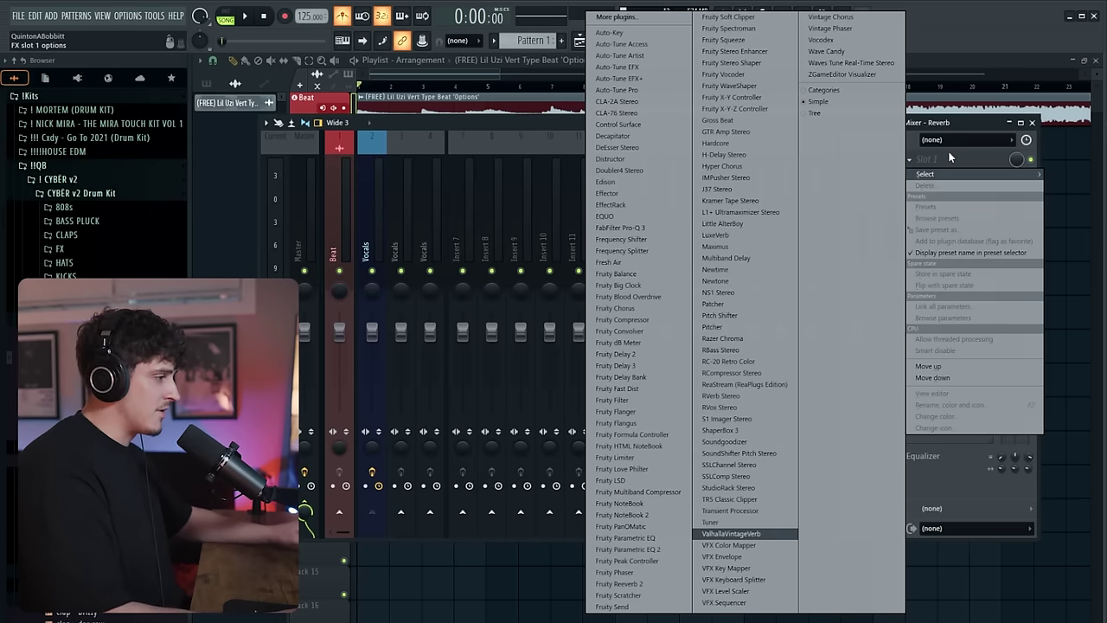
click(731, 532)
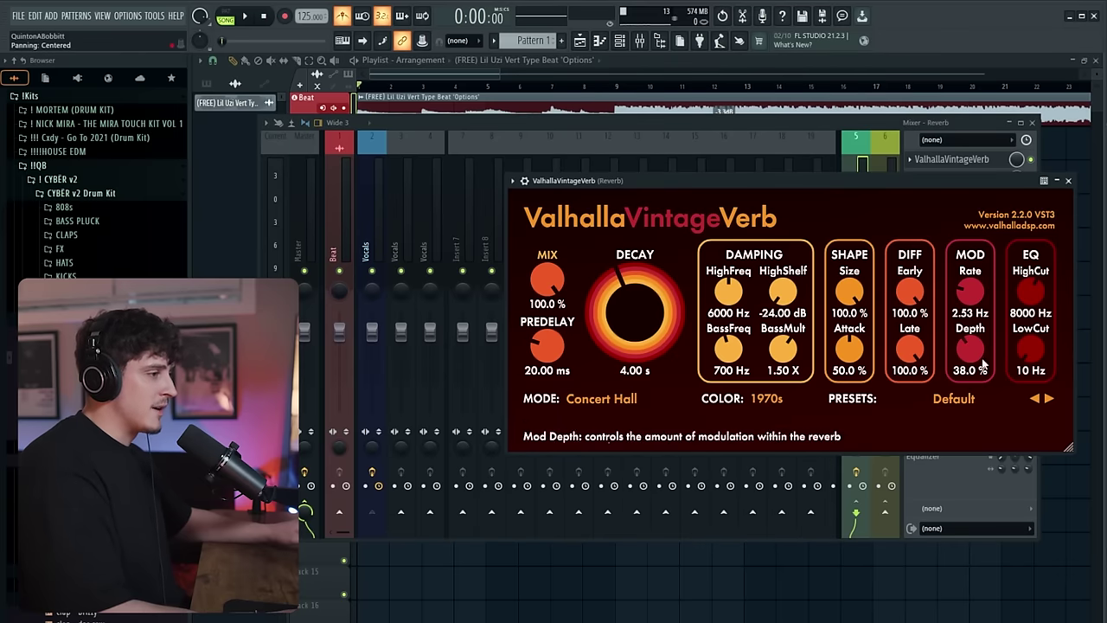
drag(816, 184, 659, 167)
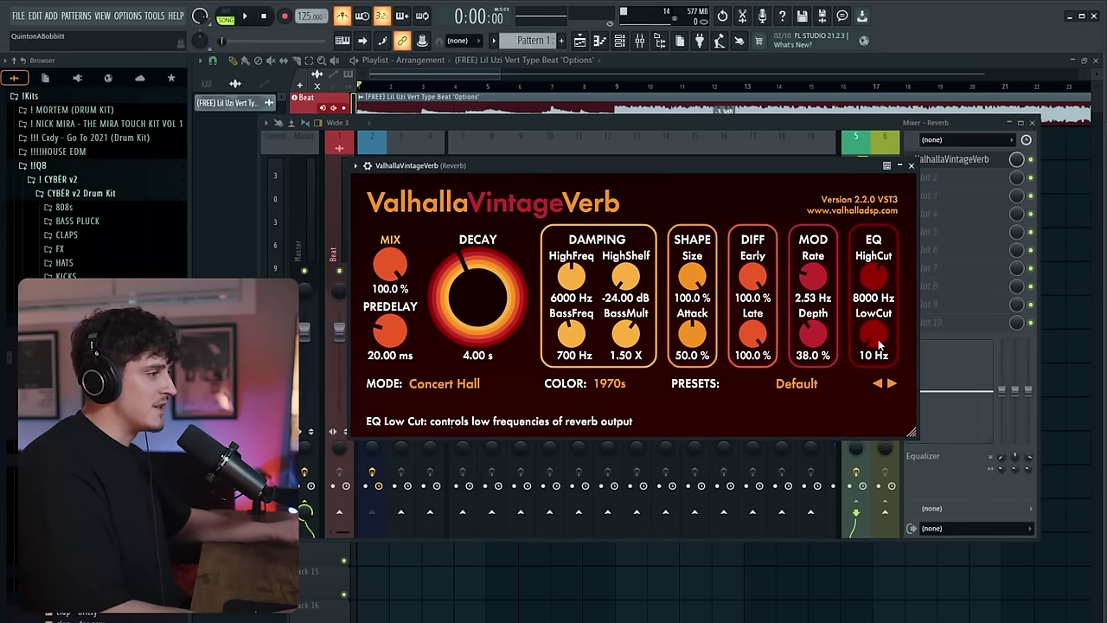
drag(878, 339, 872, 317)
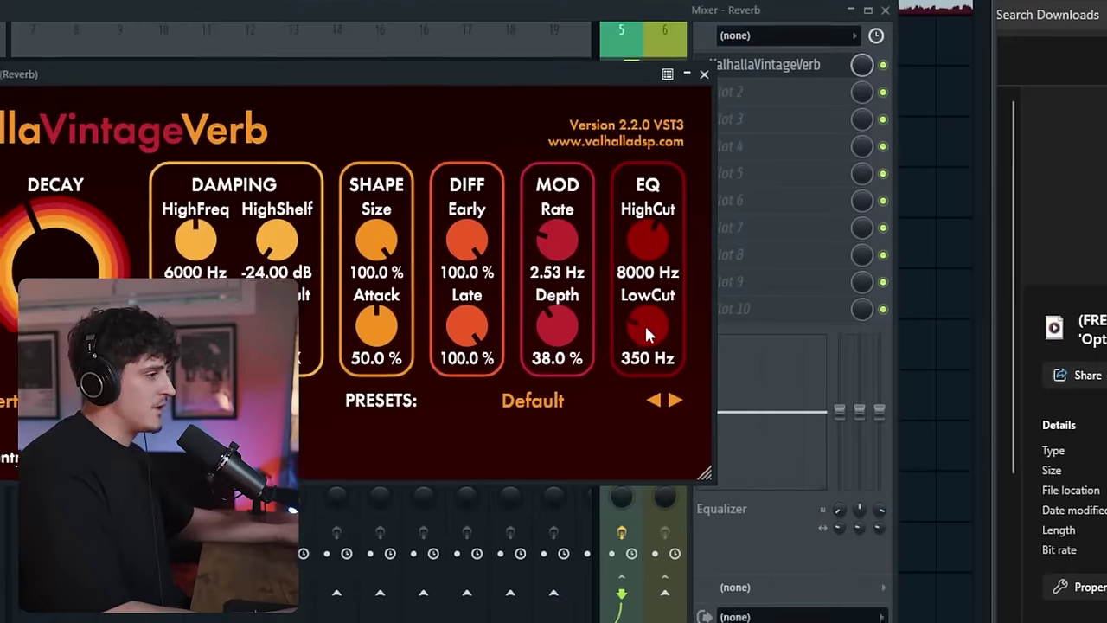
scroll(874, 333, up, 2)
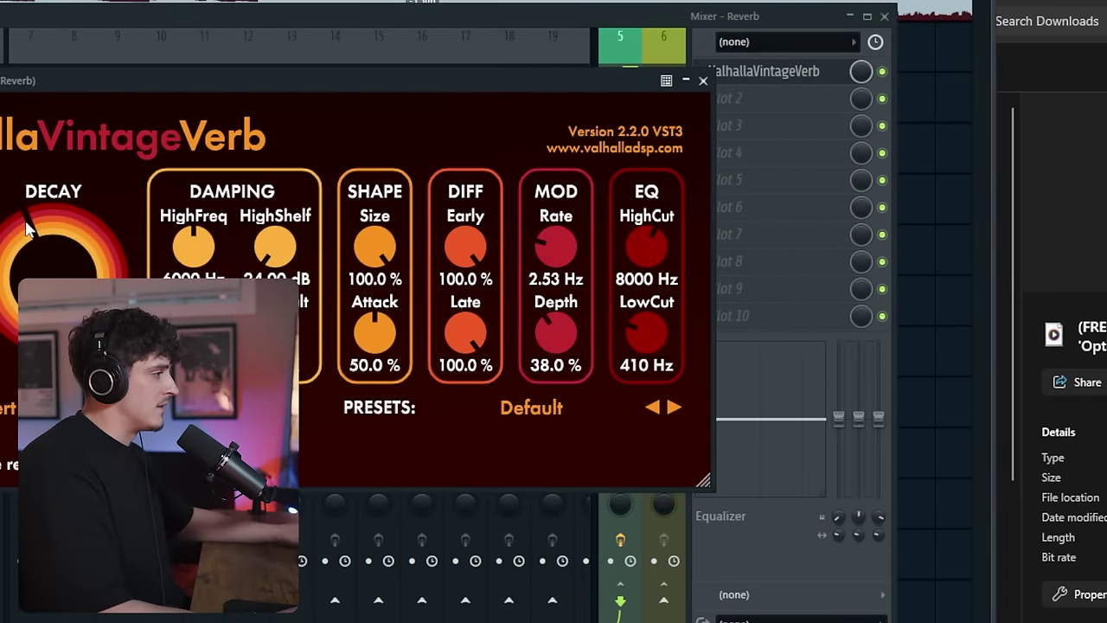
click(702, 81)
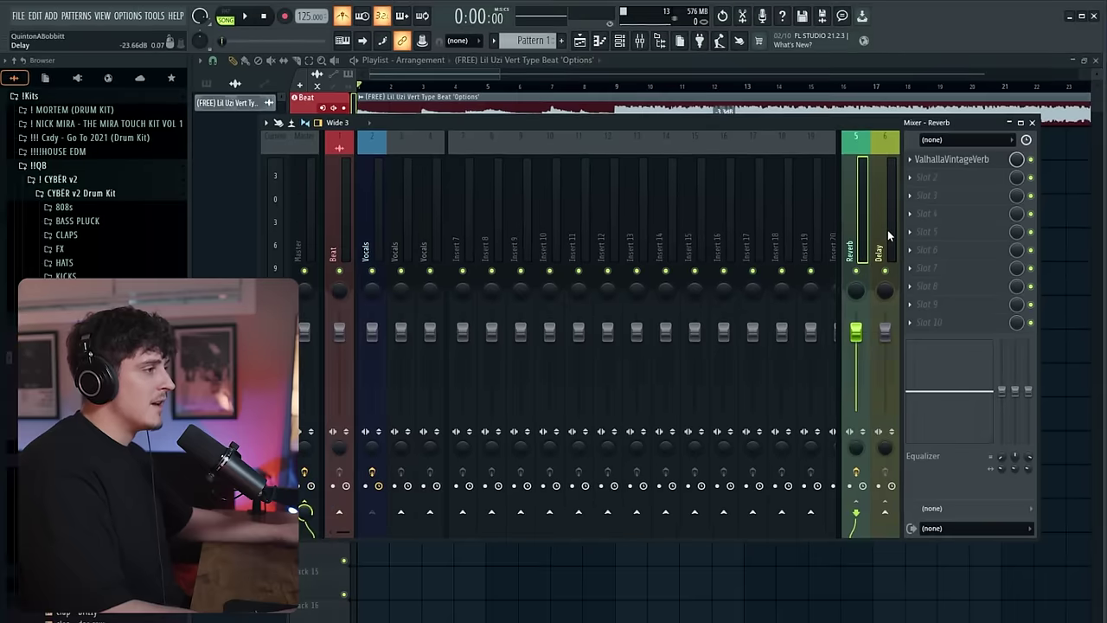
- Load H-Delay Stereo on the Delay channel with ping-pong, 1/4 note timing and feedback 55
click(723, 189)
click(784, 94)
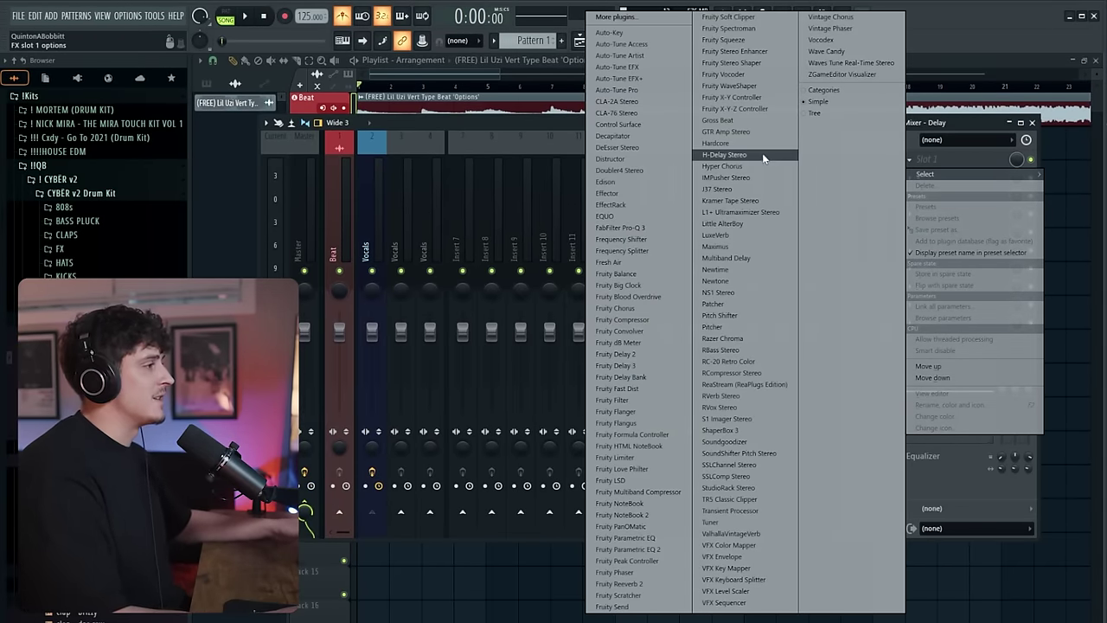
click(726, 154)
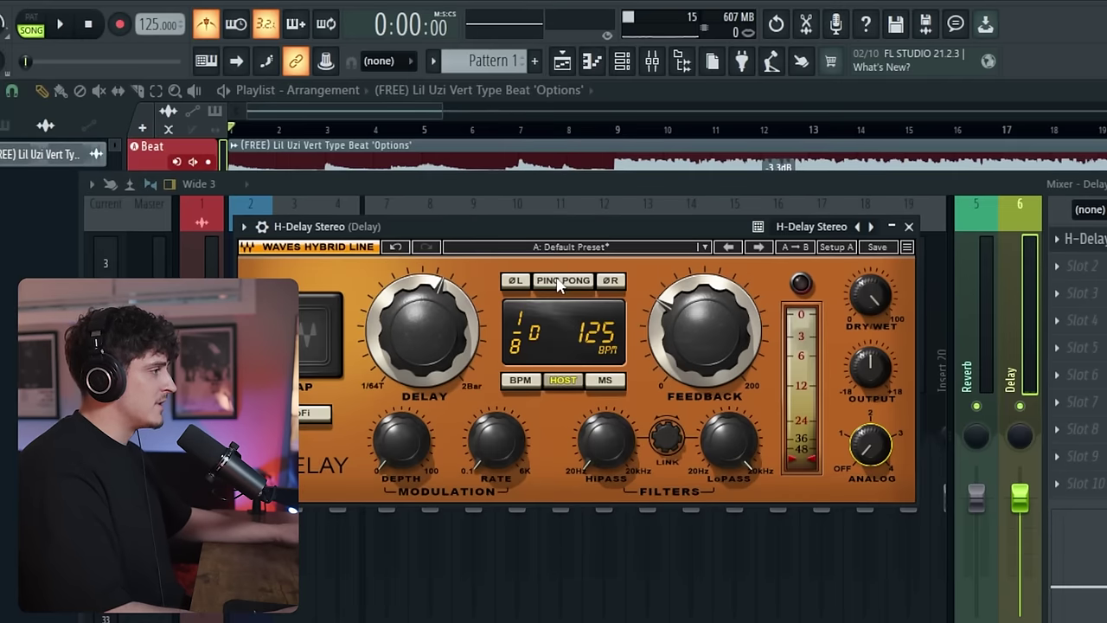
click(579, 190)
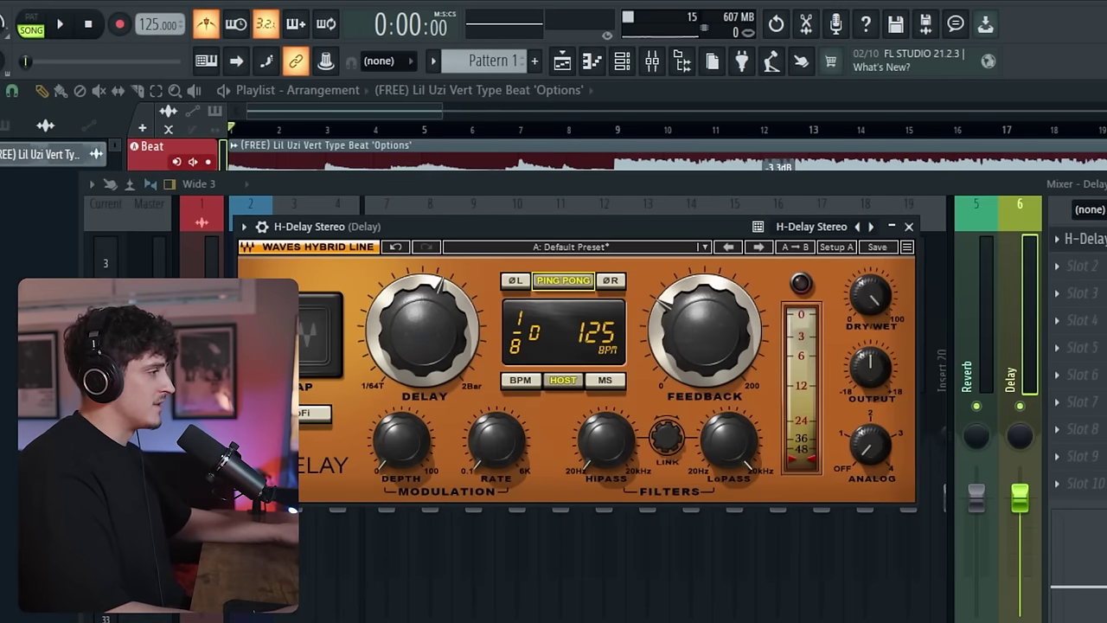
scroll(422, 328, up, 1)
click(703, 332)
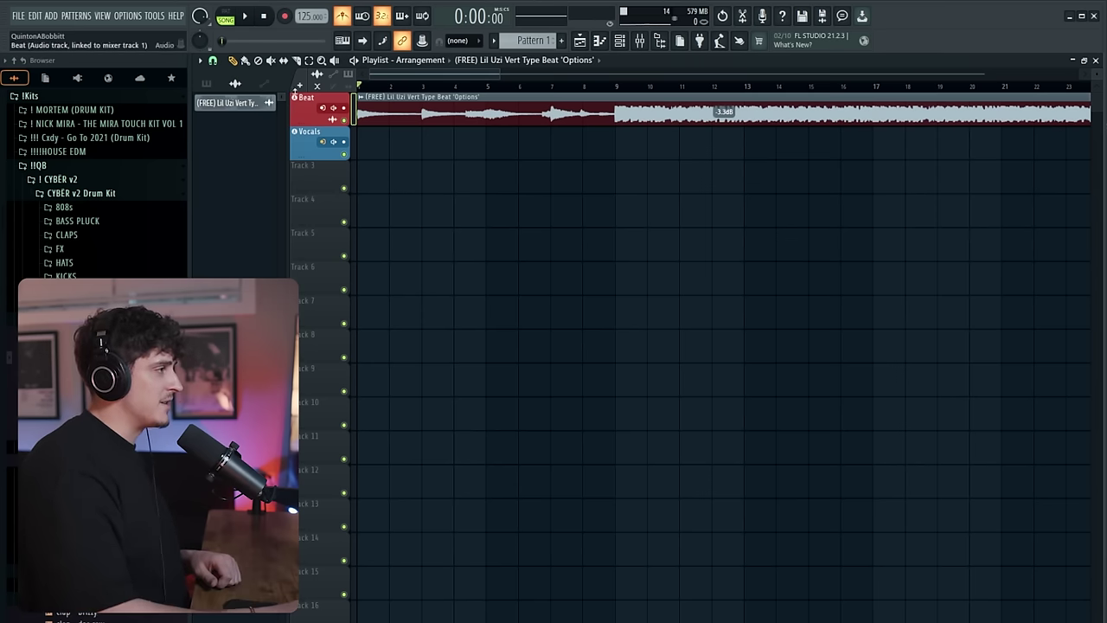
- Bring the mixer back up with the Vocals insert's effect chain in view
click(639, 39)
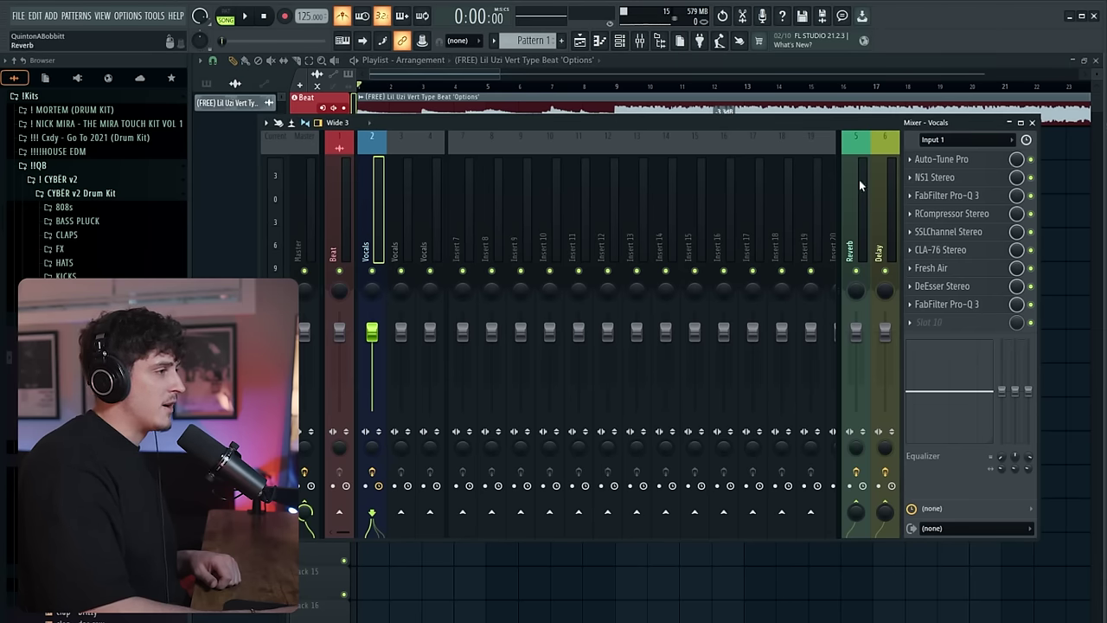
key(F9)
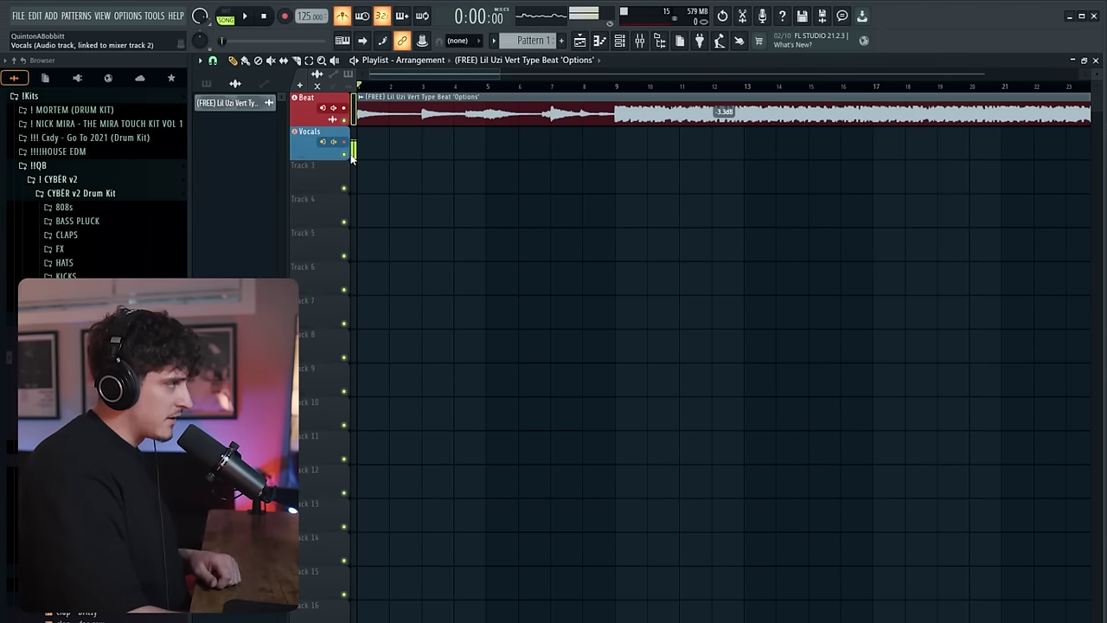
click(639, 41)
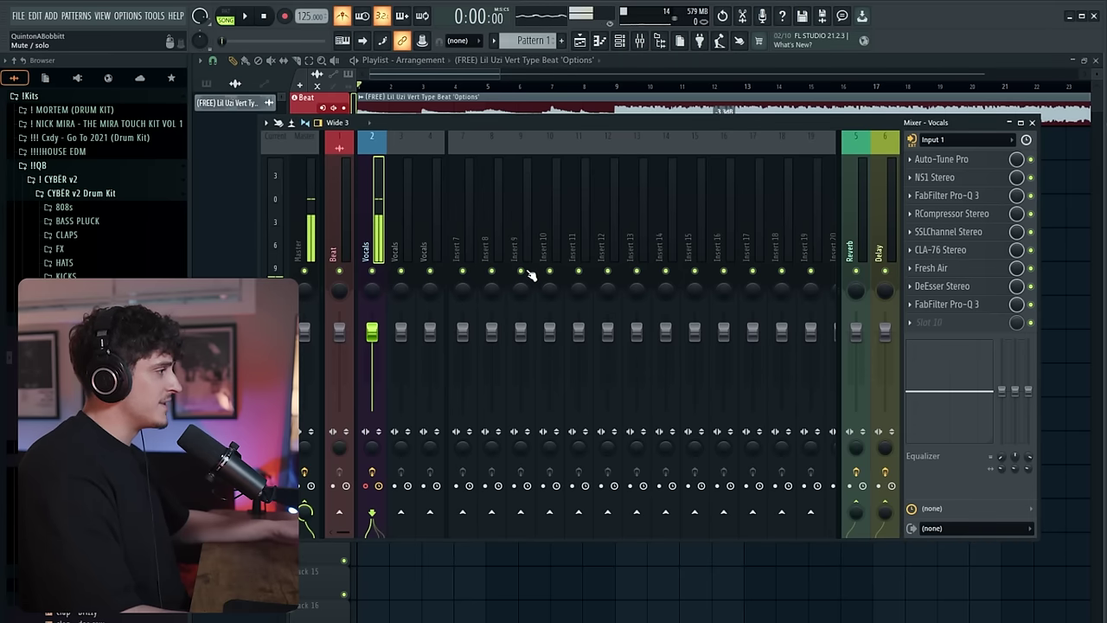
- Switch the Reverb bus's ValhallaVintageVerb to 1980s colour and Plate mode
click(849, 275)
click(951, 159)
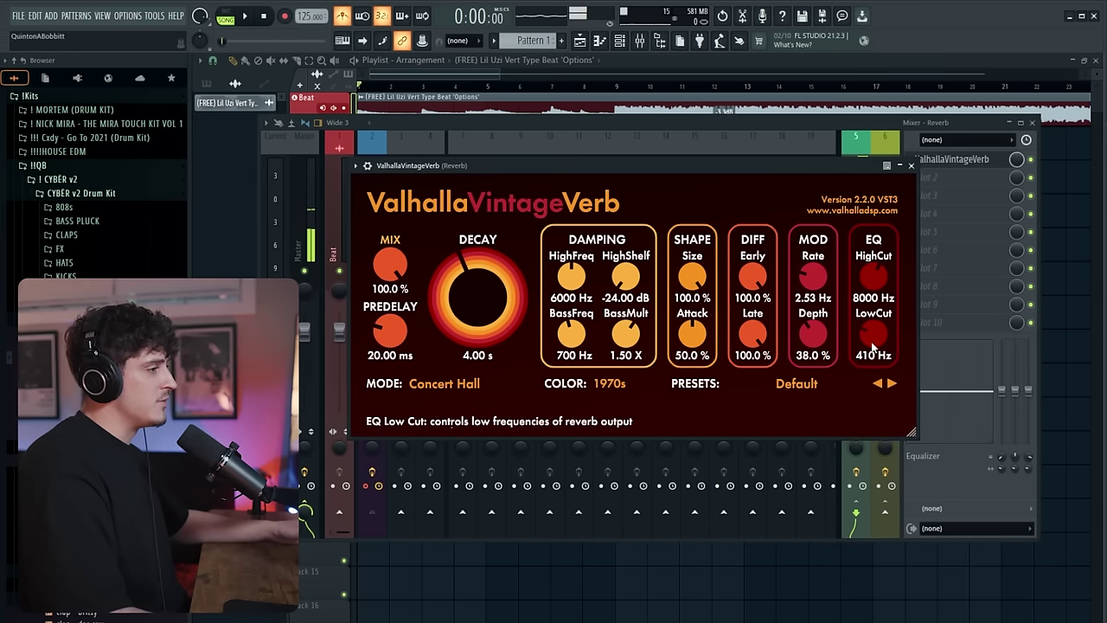
click(609, 383)
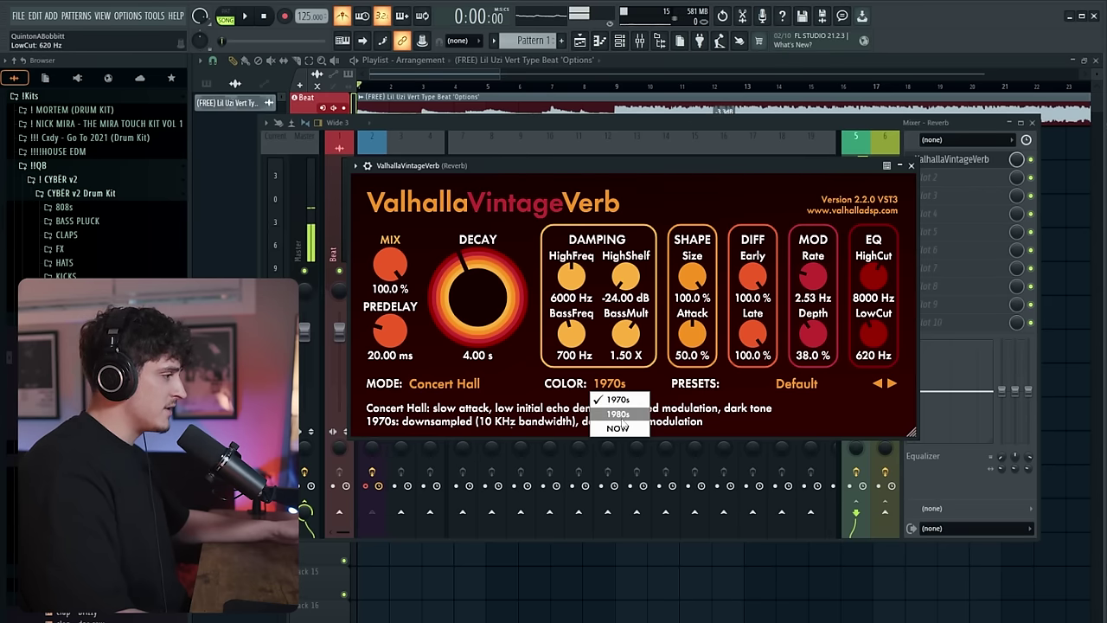
click(619, 414)
click(421, 389)
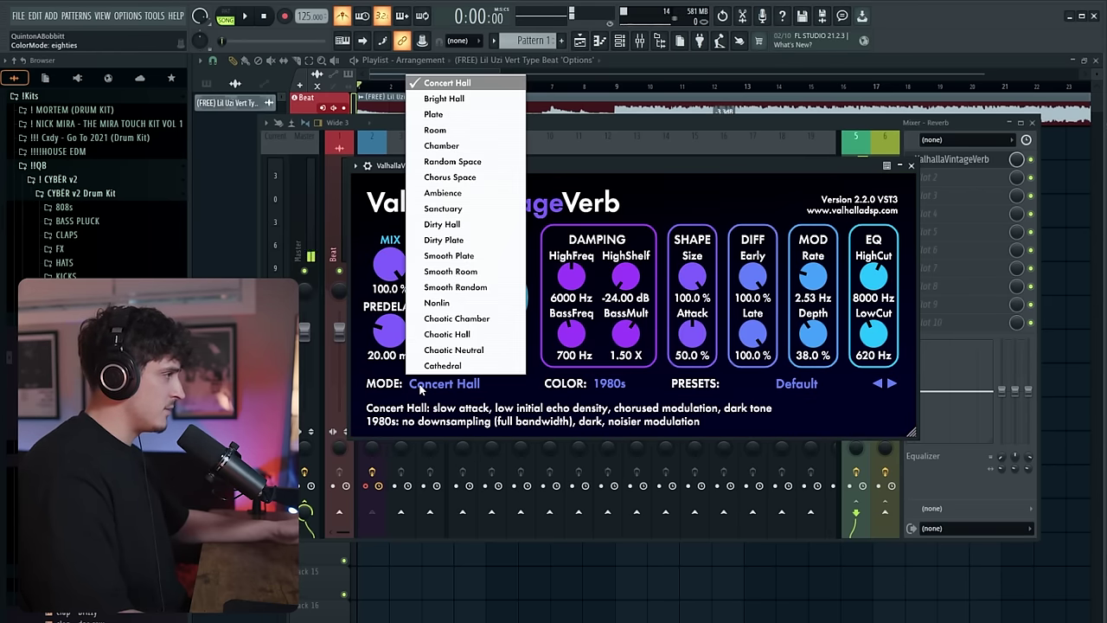
click(436, 114)
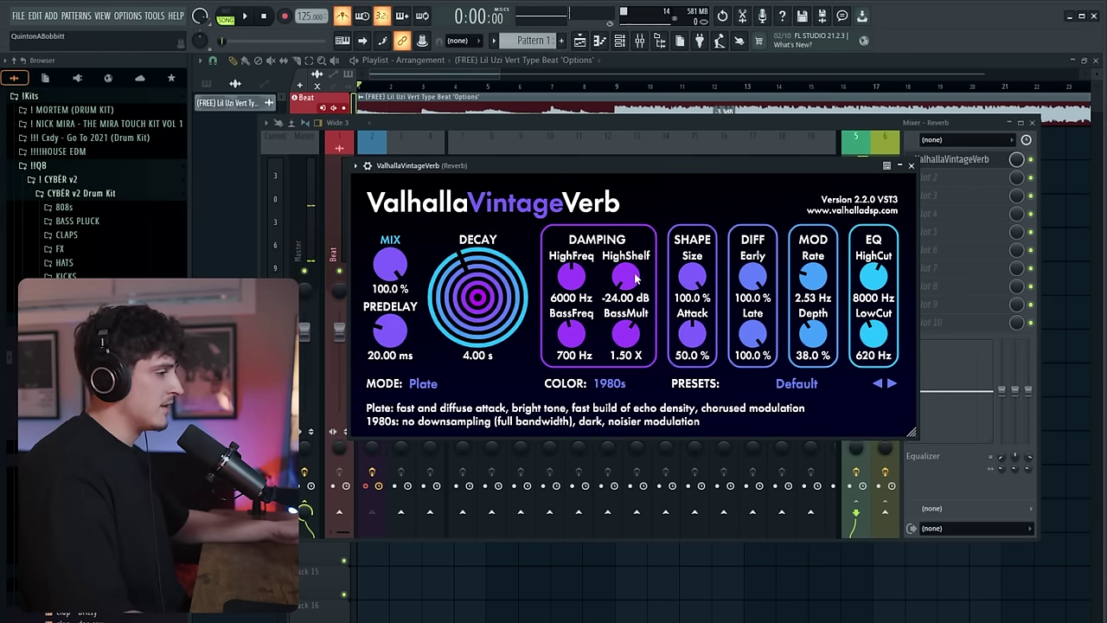
click(911, 166)
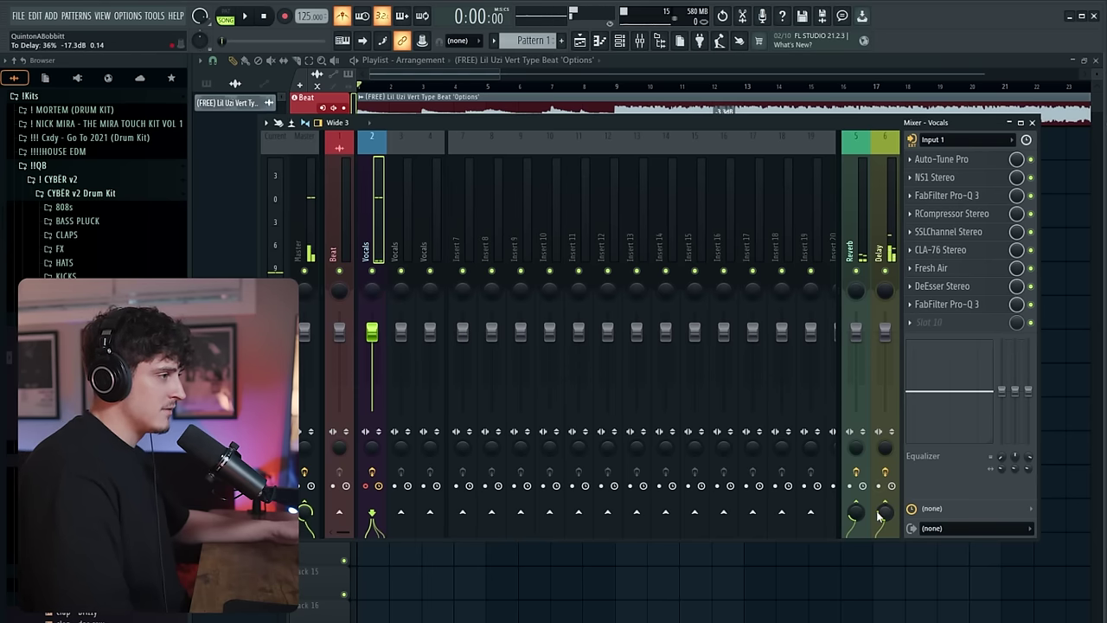
- Review the H-Delay Stereo settings on the Delay bus, then hide the mixer to show the playlist
click(875, 368)
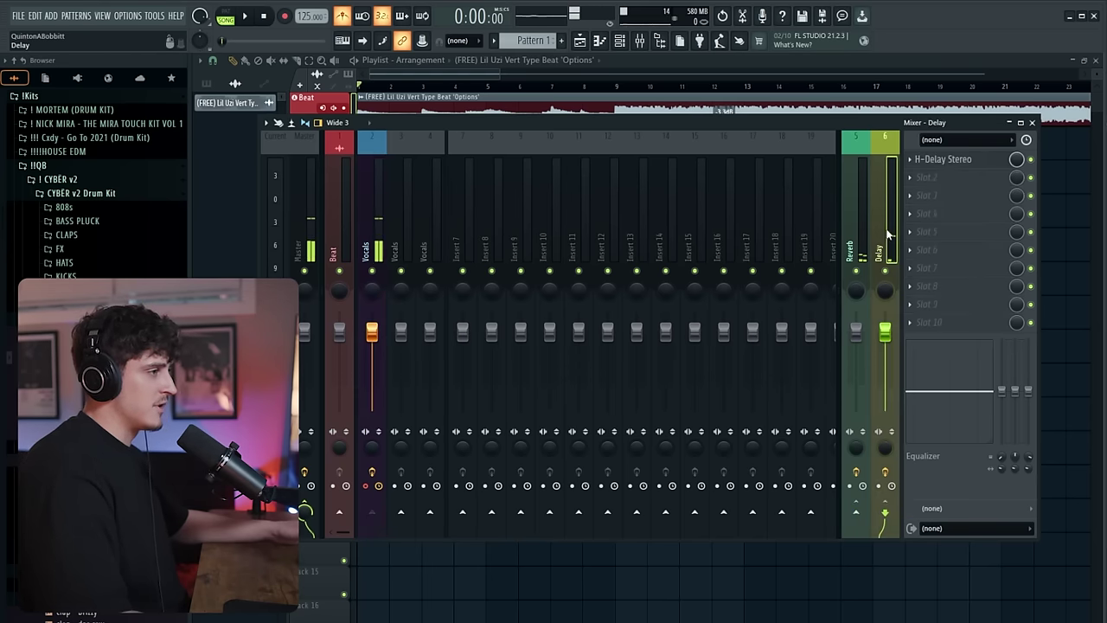
click(947, 159)
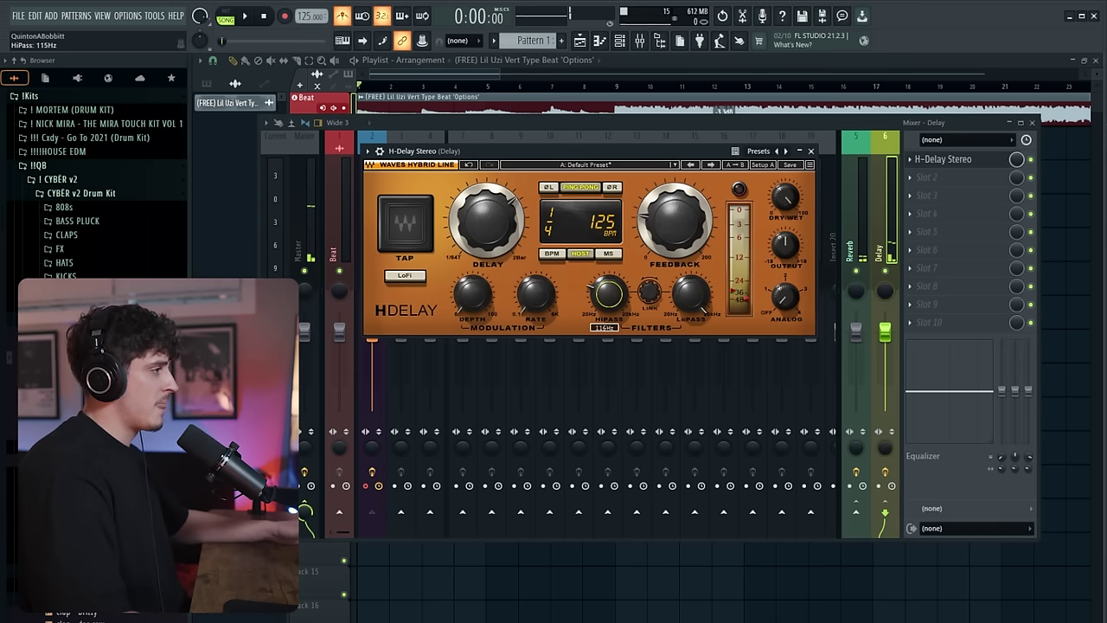
click(811, 152)
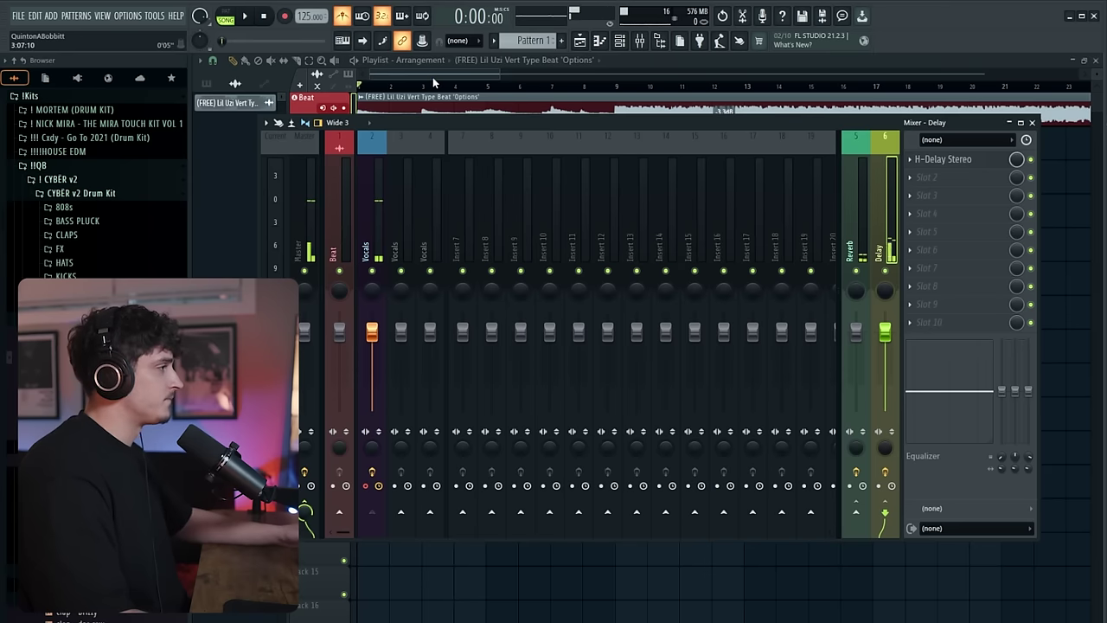
key(F9)
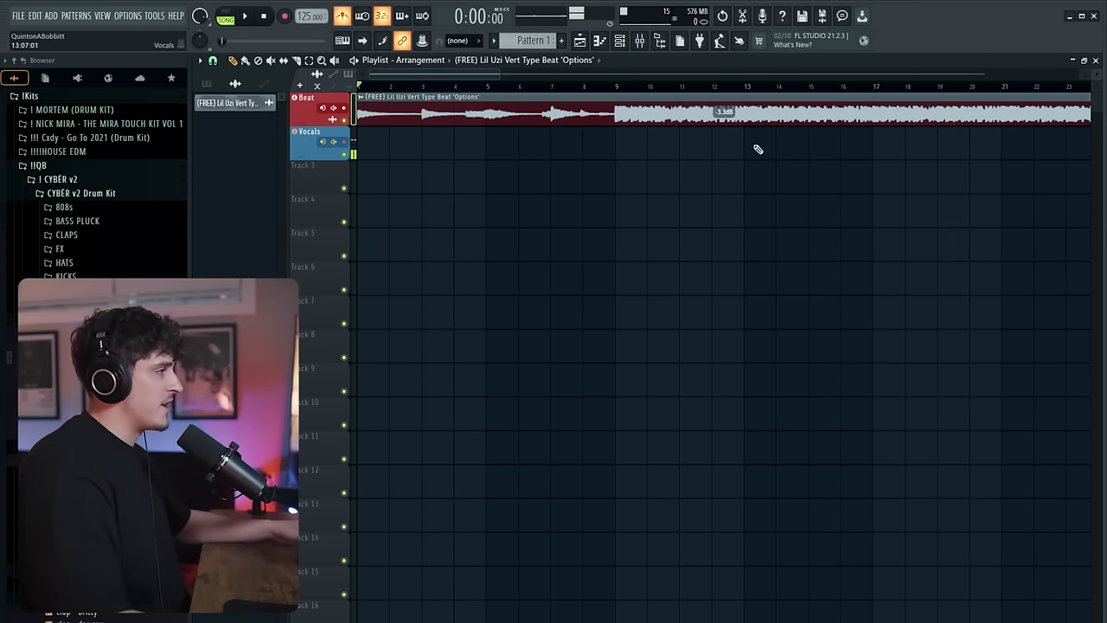
- Switch Auto-Tune Pro's scale on the Vocals track from Chromatic to Minor, leaving the key at C
key(F9)
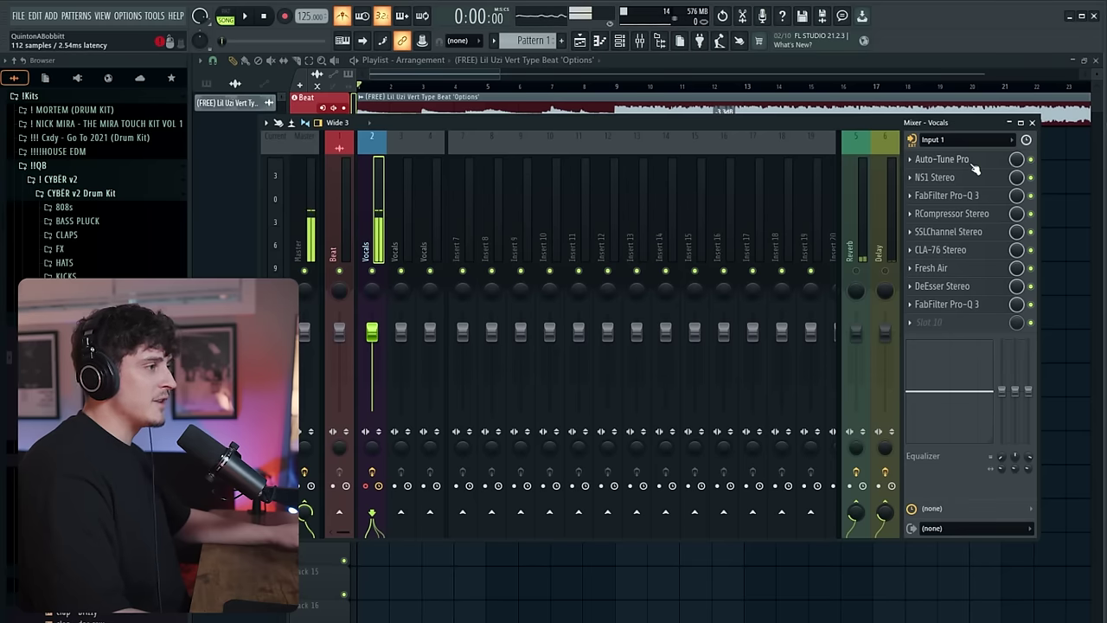
click(972, 164)
drag(550, 158, 569, 154)
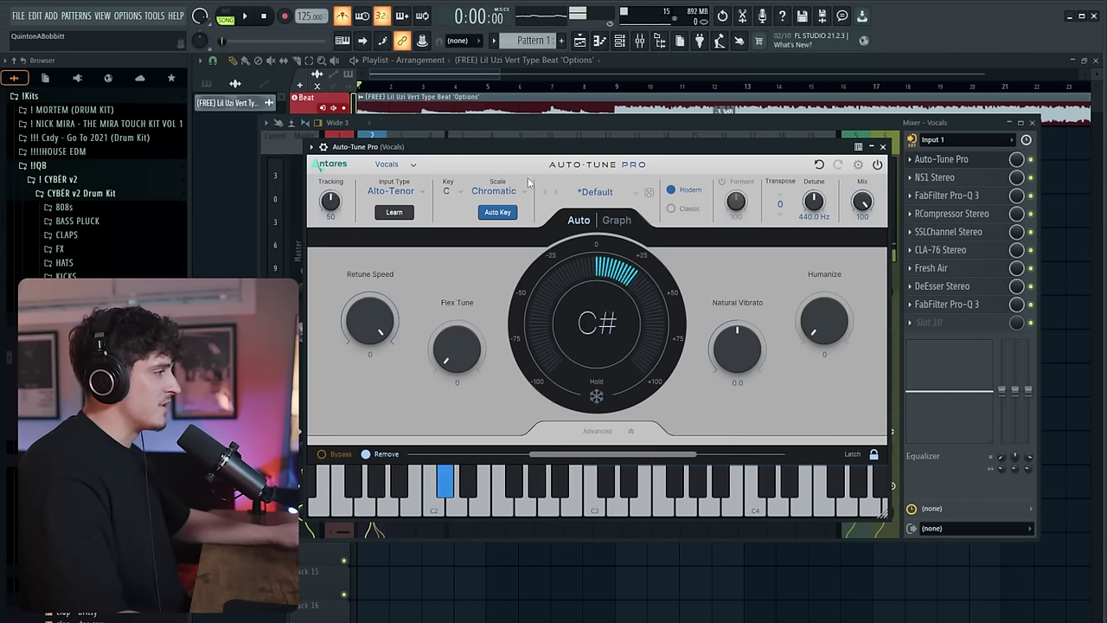
click(494, 191)
click(493, 177)
click(463, 199)
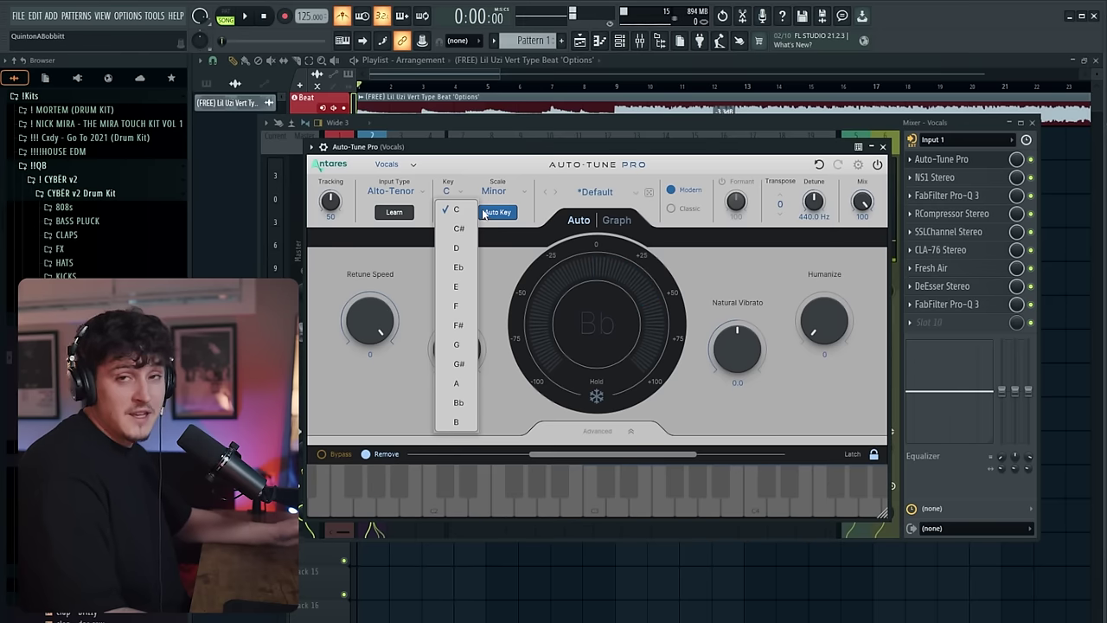
click(463, 201)
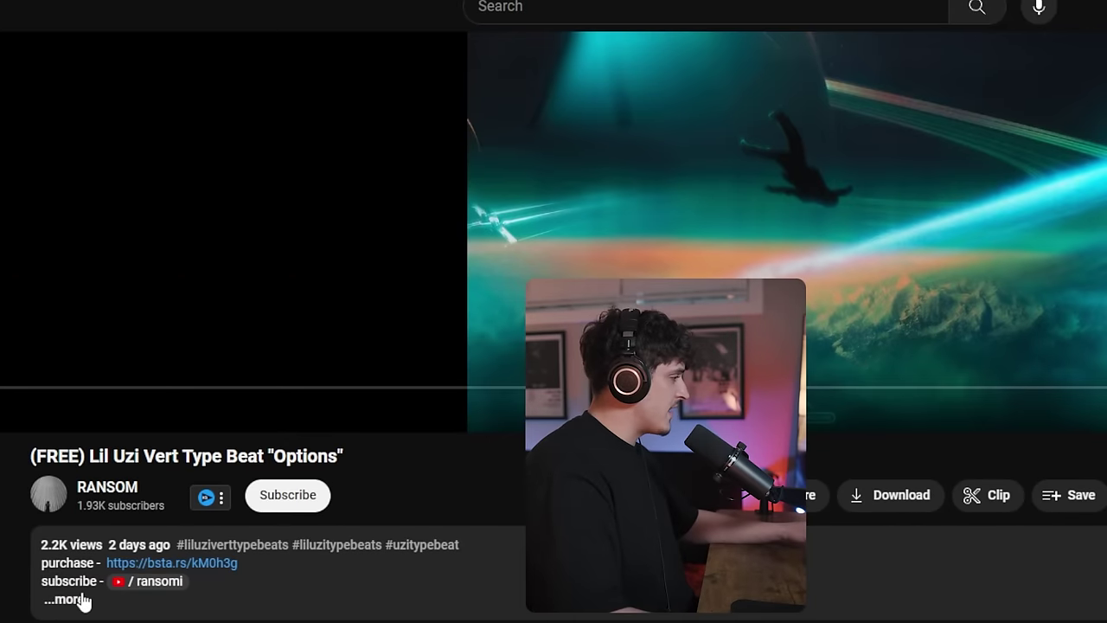
- Look up the beat's key, G minor, in its YouTube video description
click(68, 599)
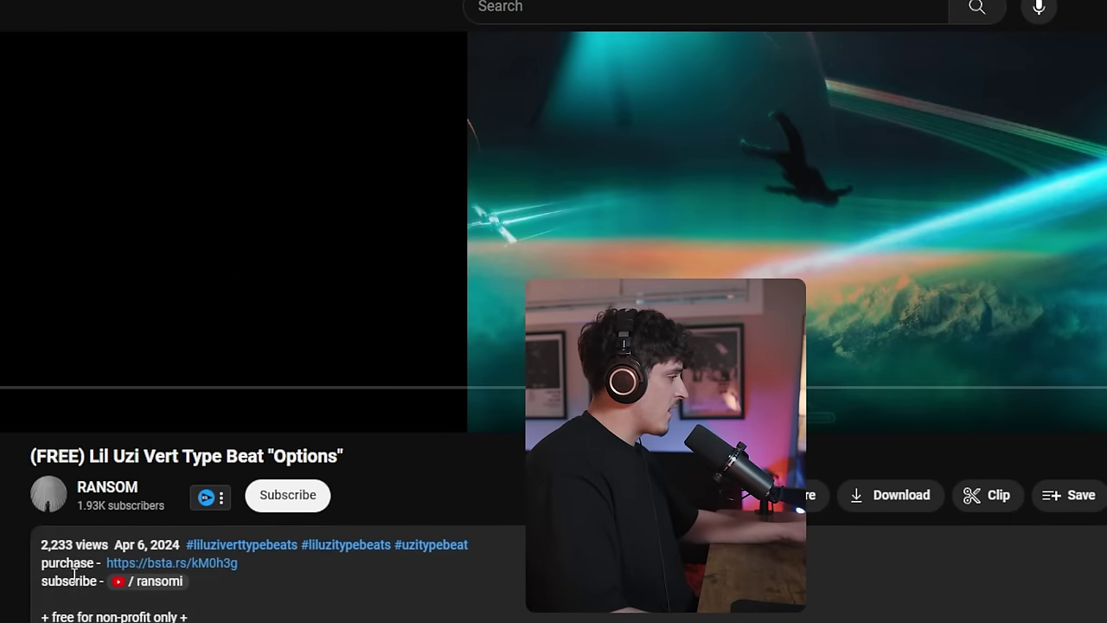
scroll(113, 605, down, 1)
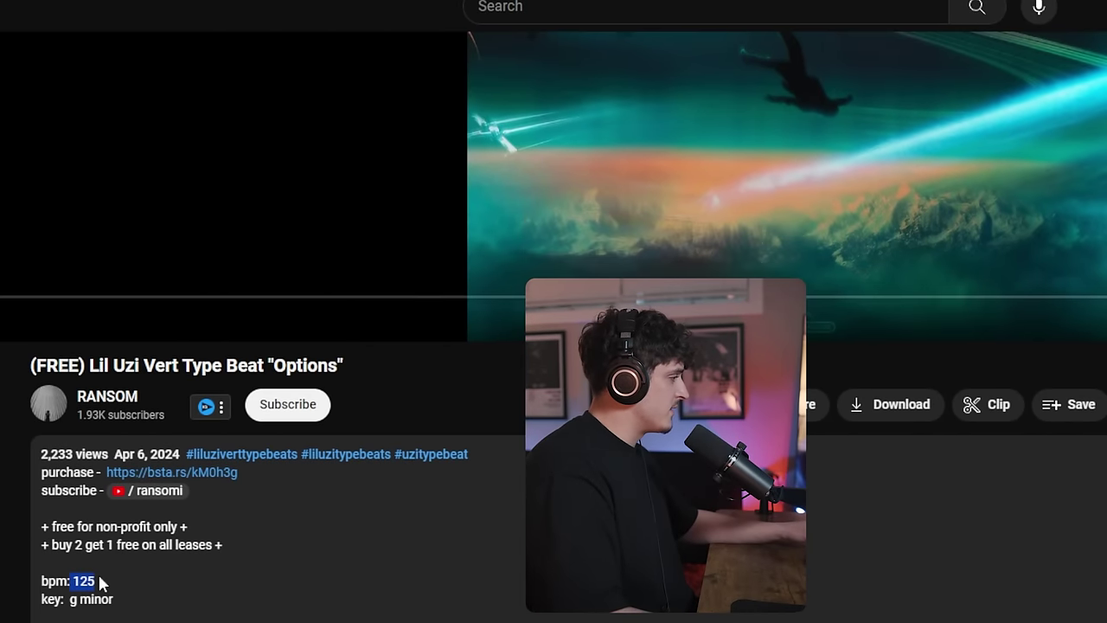
drag(114, 600, 73, 600)
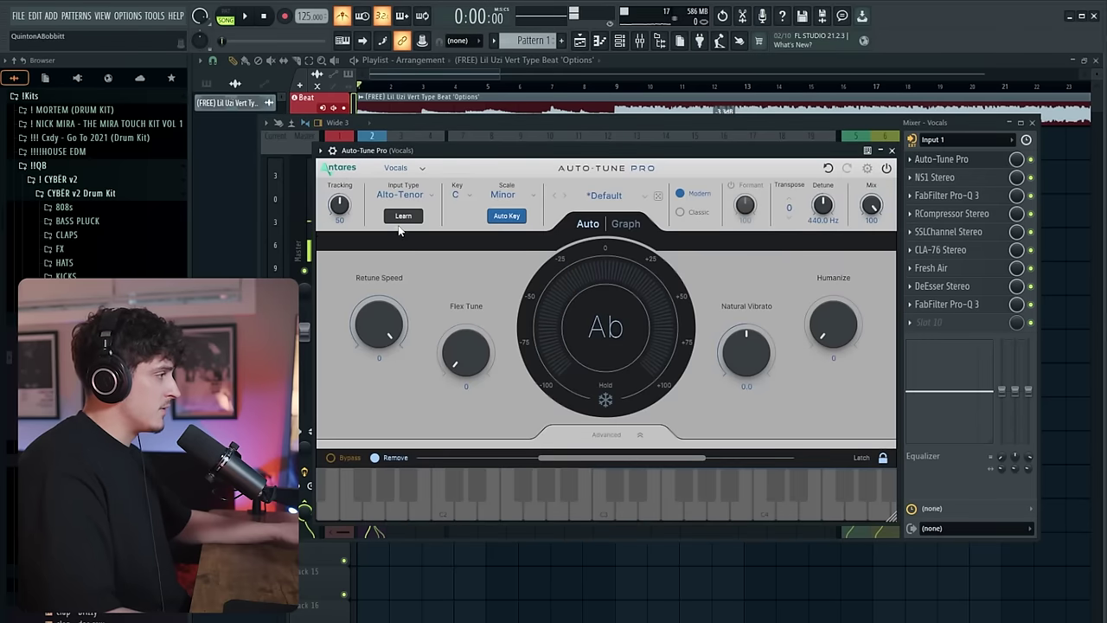
- Key Auto-Tune Pro to G, then with the beat playing set Retune Speed 3 and Humanize 26
click(455, 193)
click(464, 346)
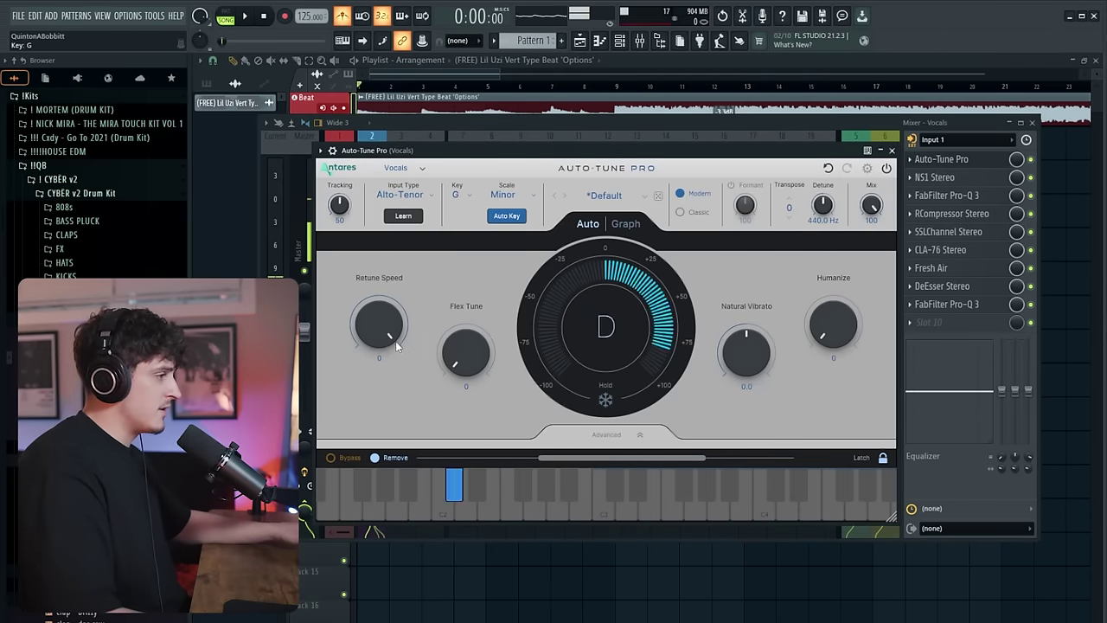
click(436, 76)
key(space)
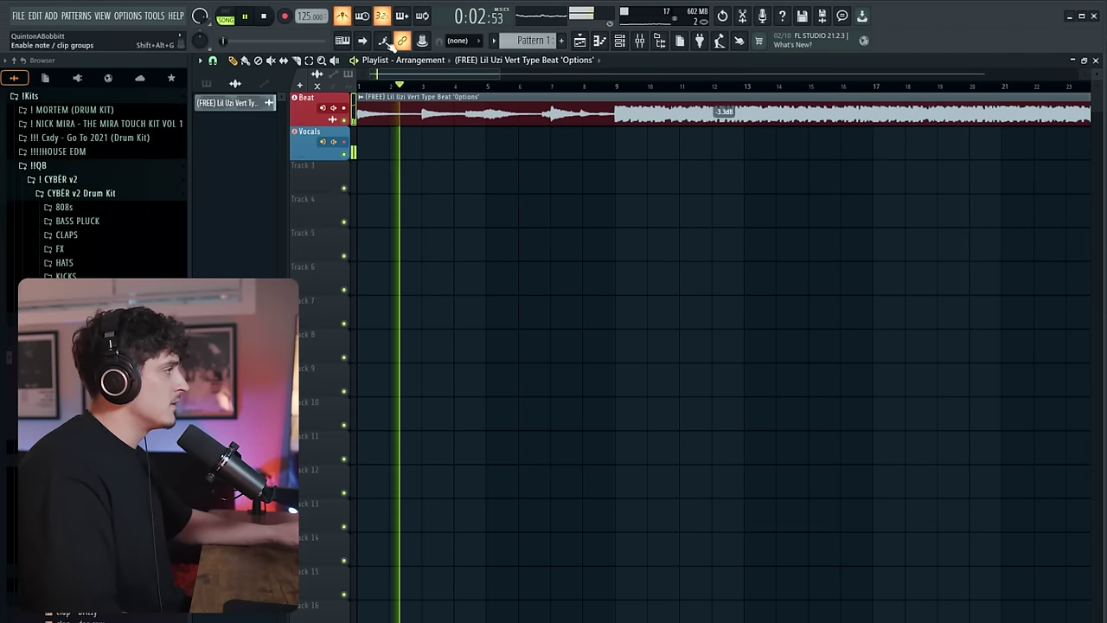
scroll(445, 78, up, 3)
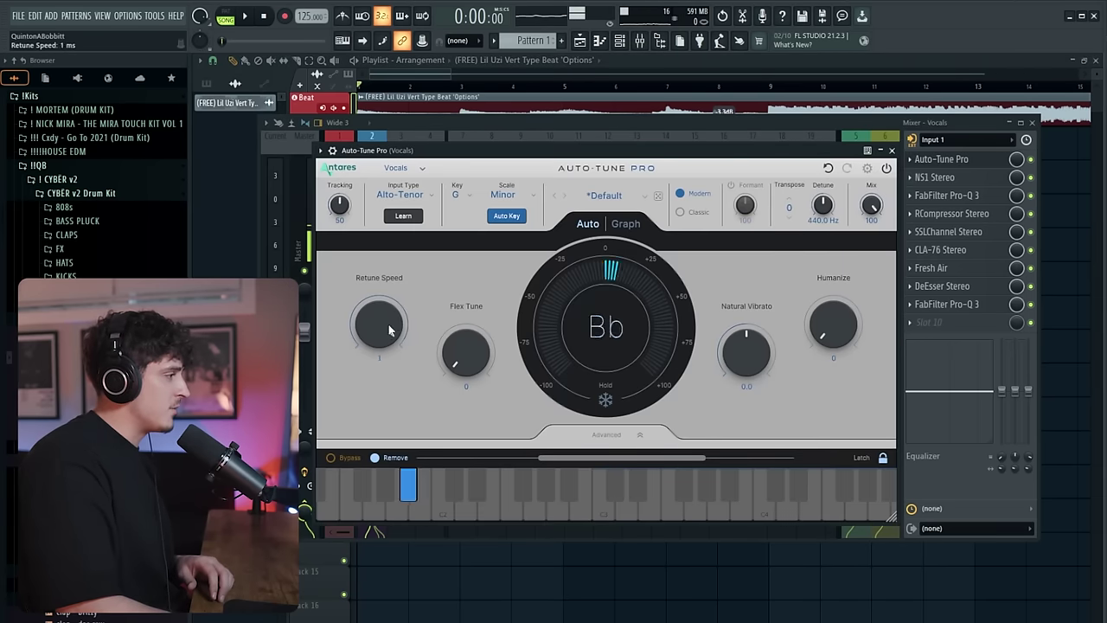
drag(387, 336, 386, 340)
drag(832, 327, 828, 294)
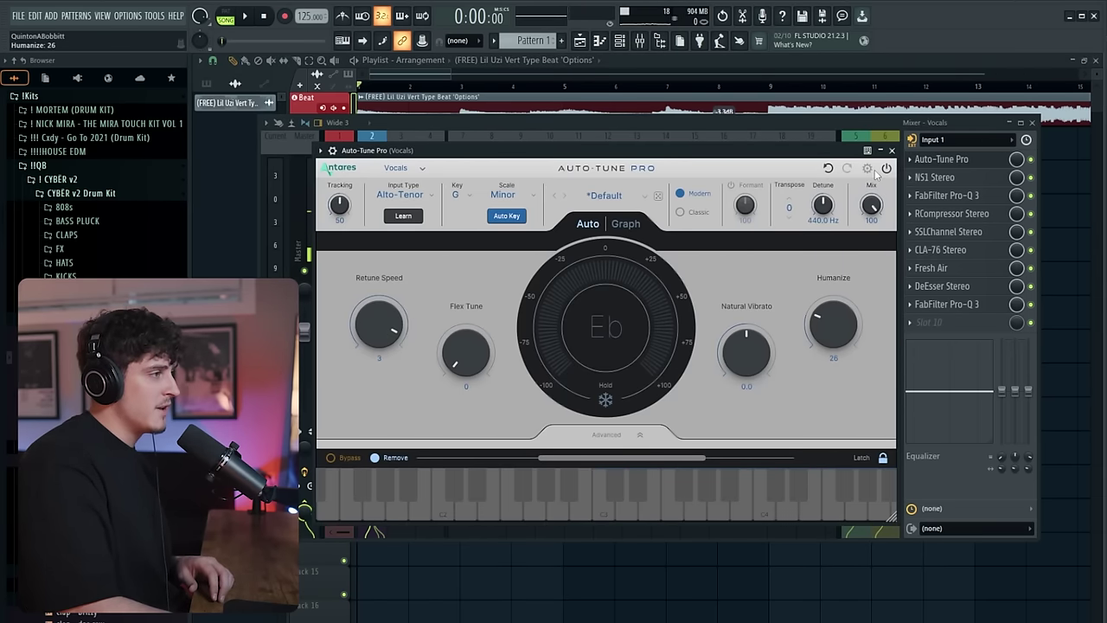
- On the first Vocals Pro-Q 3, raise the low cut to about 164 Hz and dip a mid bell near 714 Hz
click(892, 152)
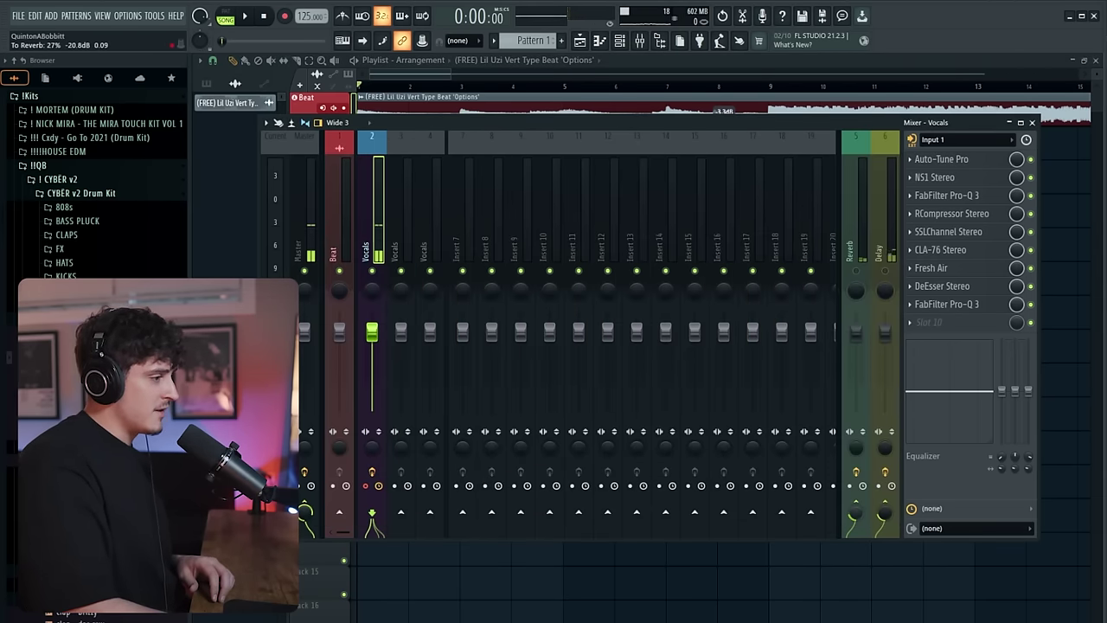
click(956, 304)
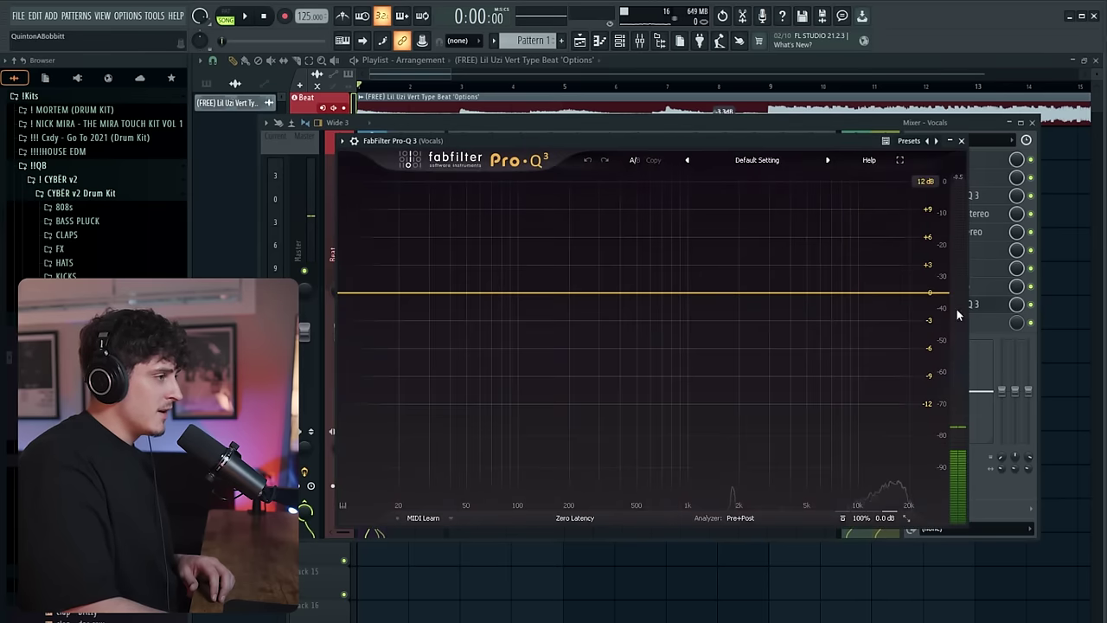
click(970, 130)
click(947, 195)
drag(470, 335, 522, 365)
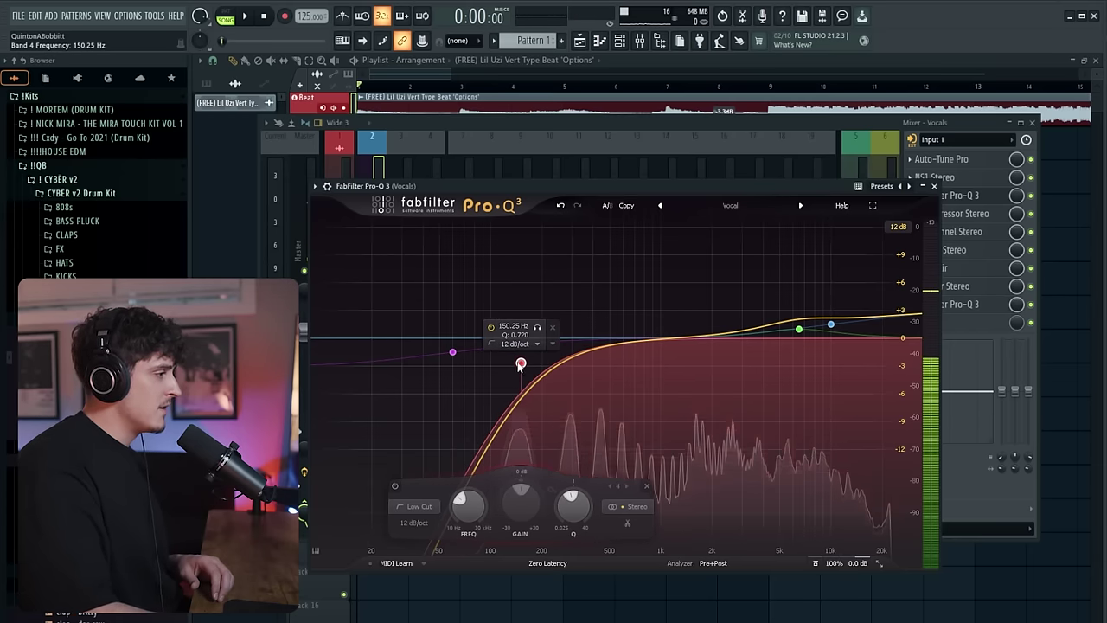
click(684, 348)
drag(649, 353, 633, 345)
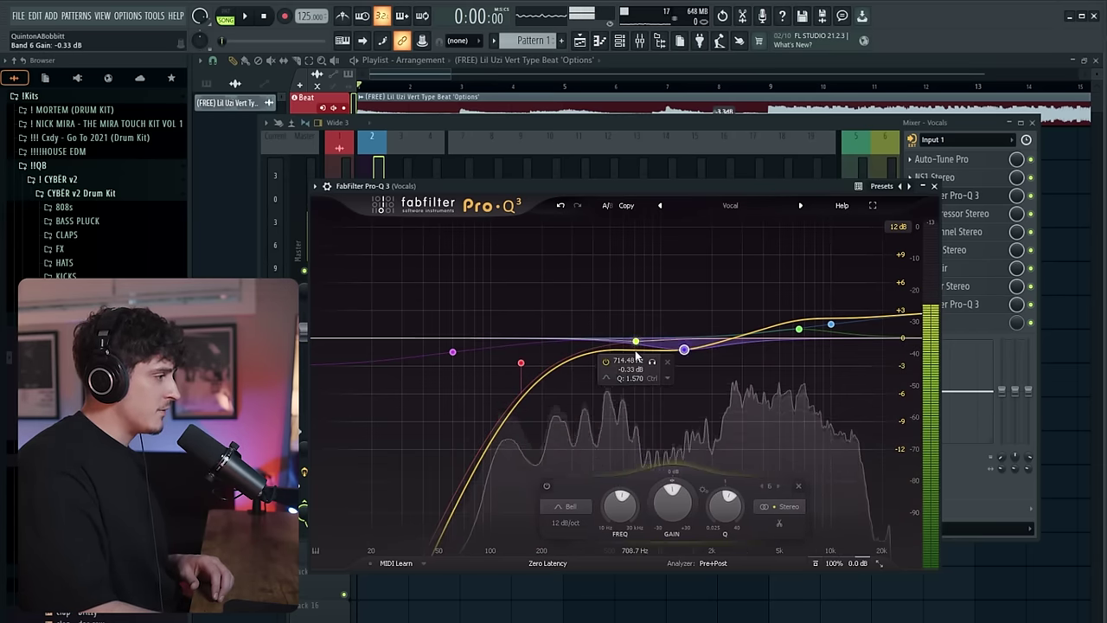
drag(519, 364, 527, 364)
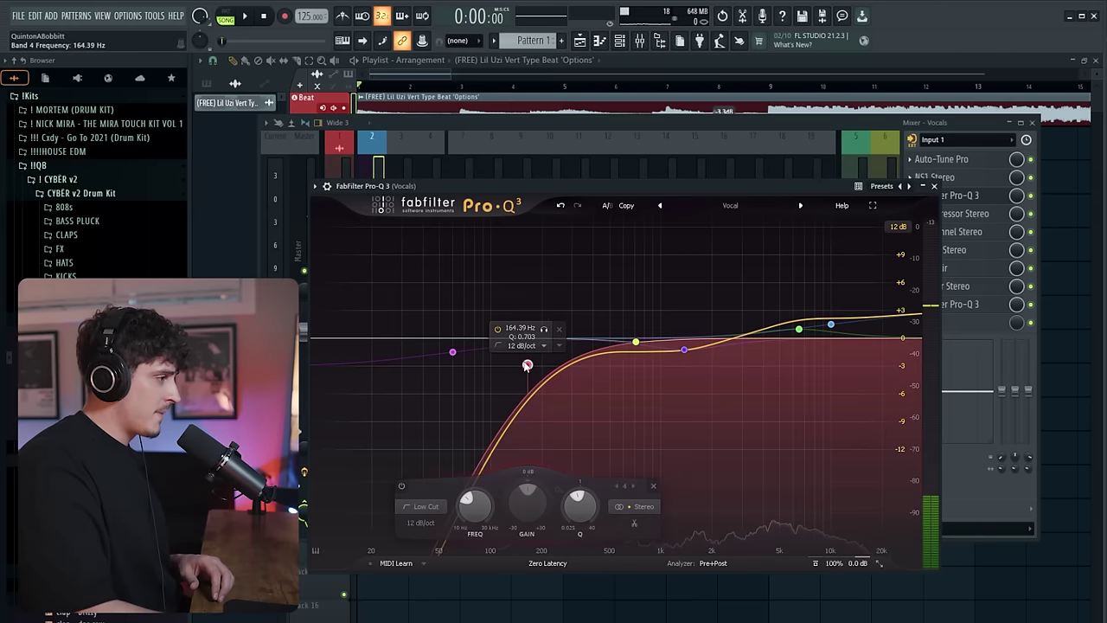
- Start playback and check the Reverb, Delay and Vocals mixer tracks while listening
click(938, 186)
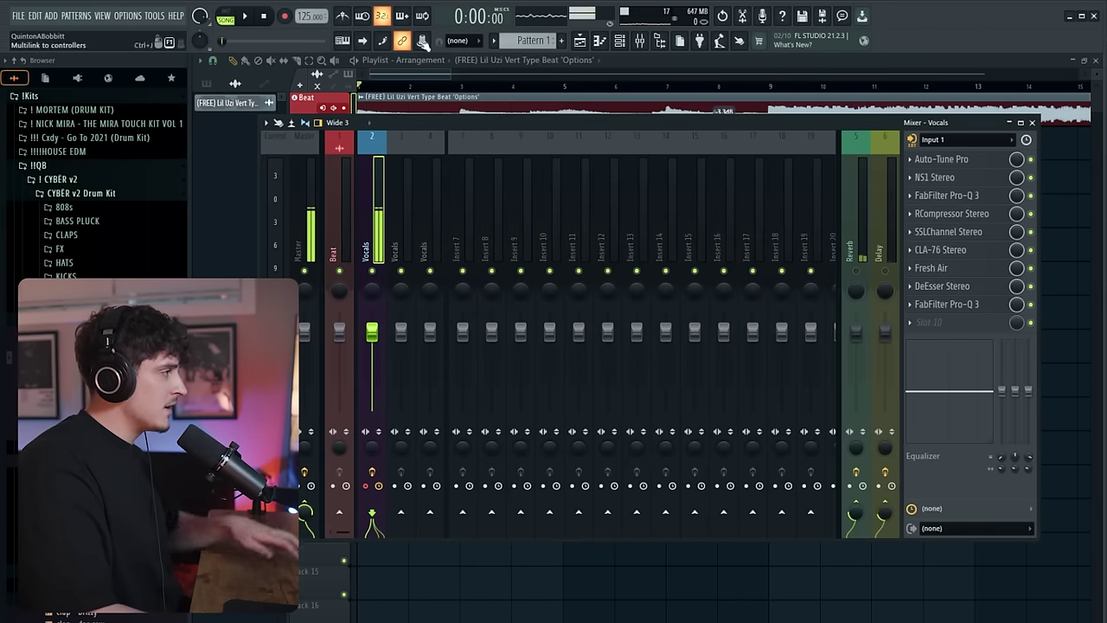
click(427, 72)
key(space)
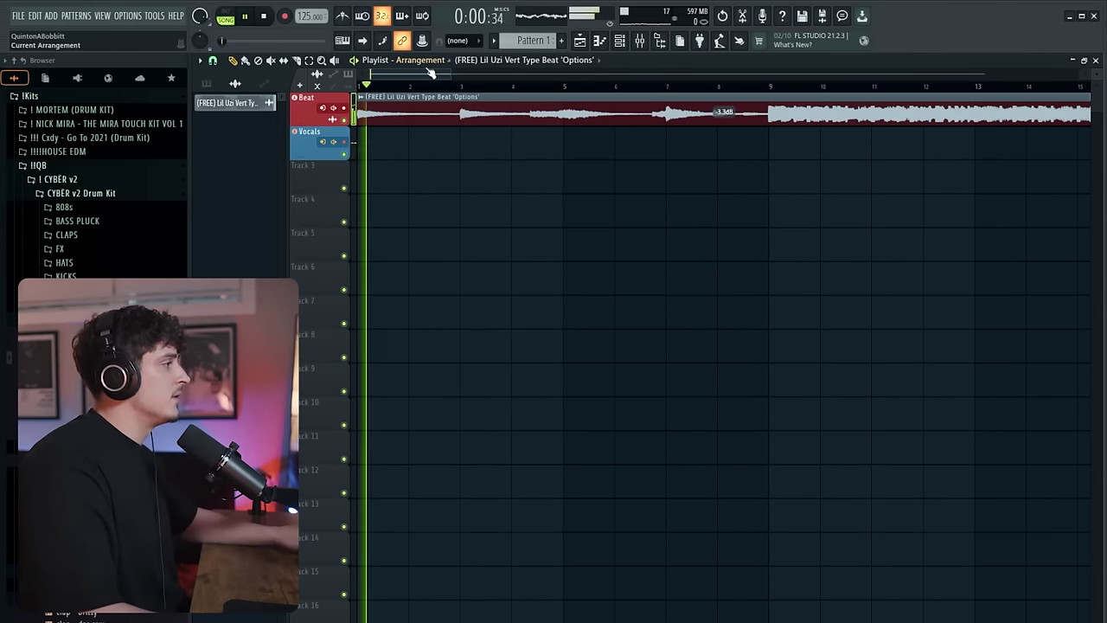
click(639, 41)
right_click(855, 282)
key(Escape)
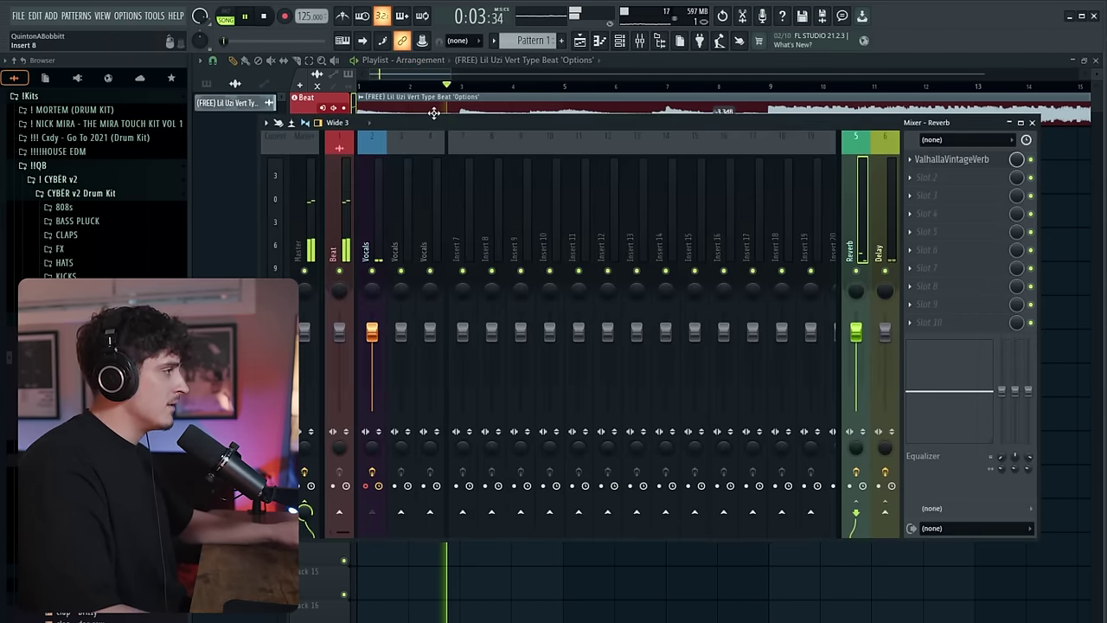
click(426, 73)
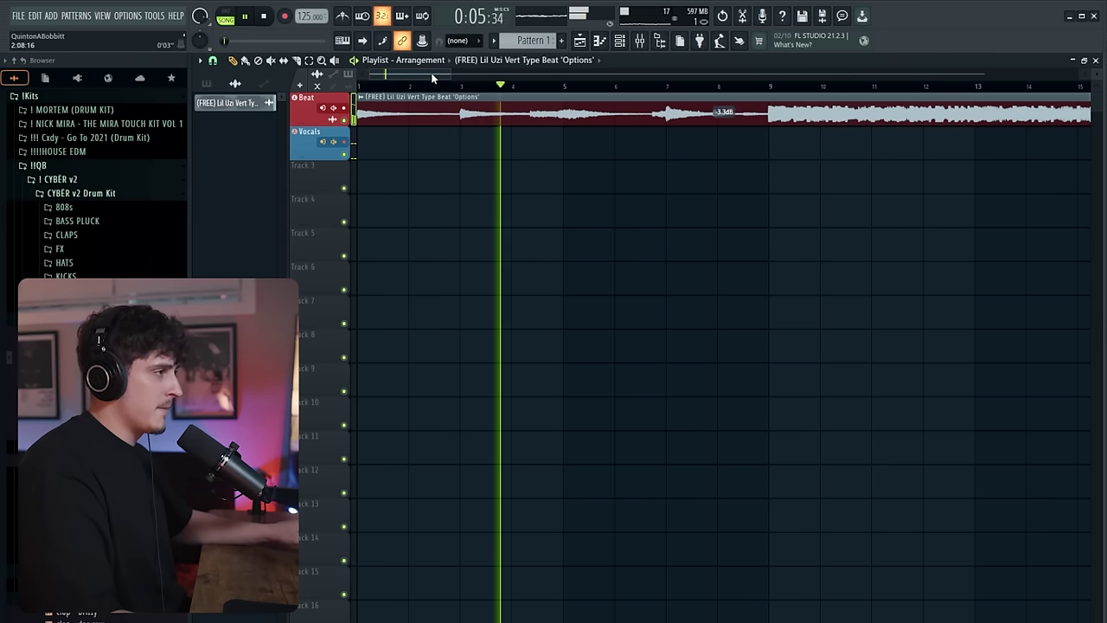
click(639, 41)
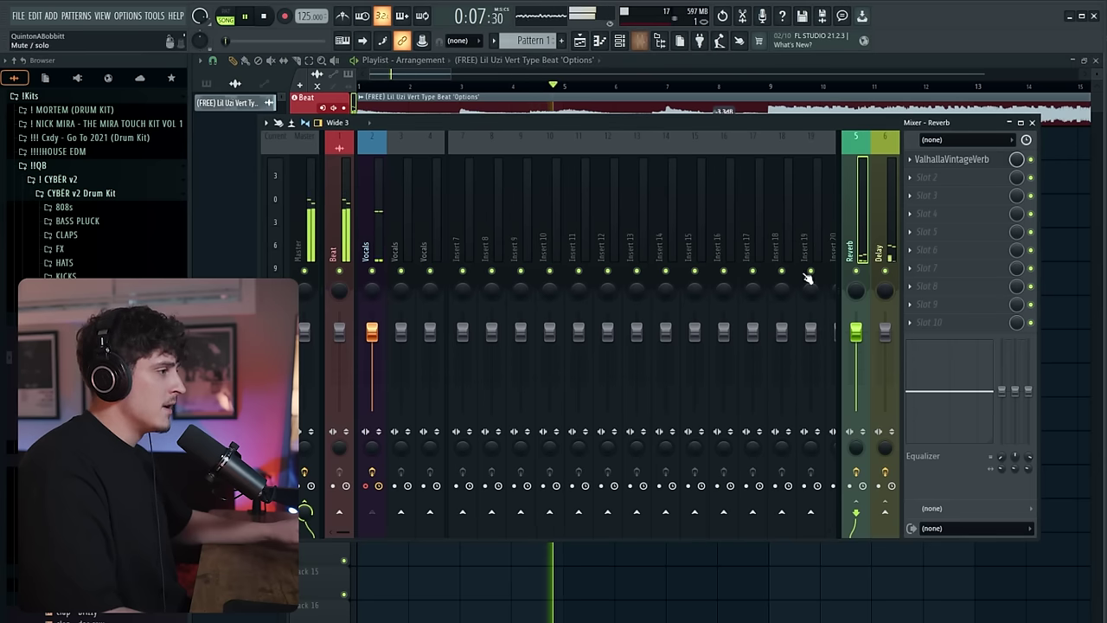
click(882, 344)
click(369, 258)
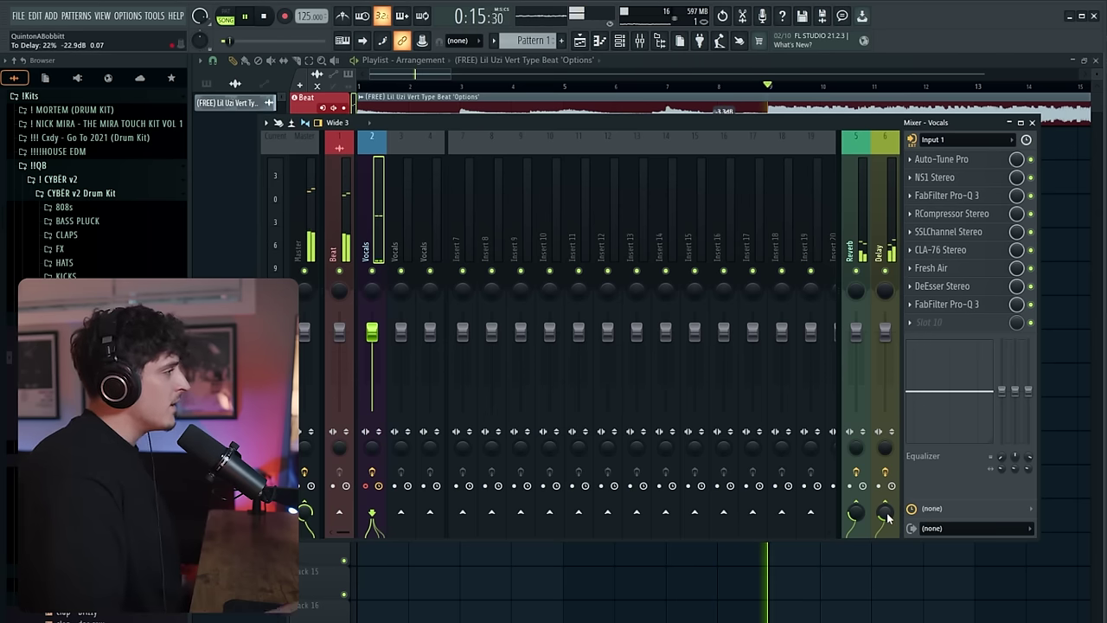
- Lower the Beat clip's gain to -4.1 dB in the playlist and stop playback
key(F9)
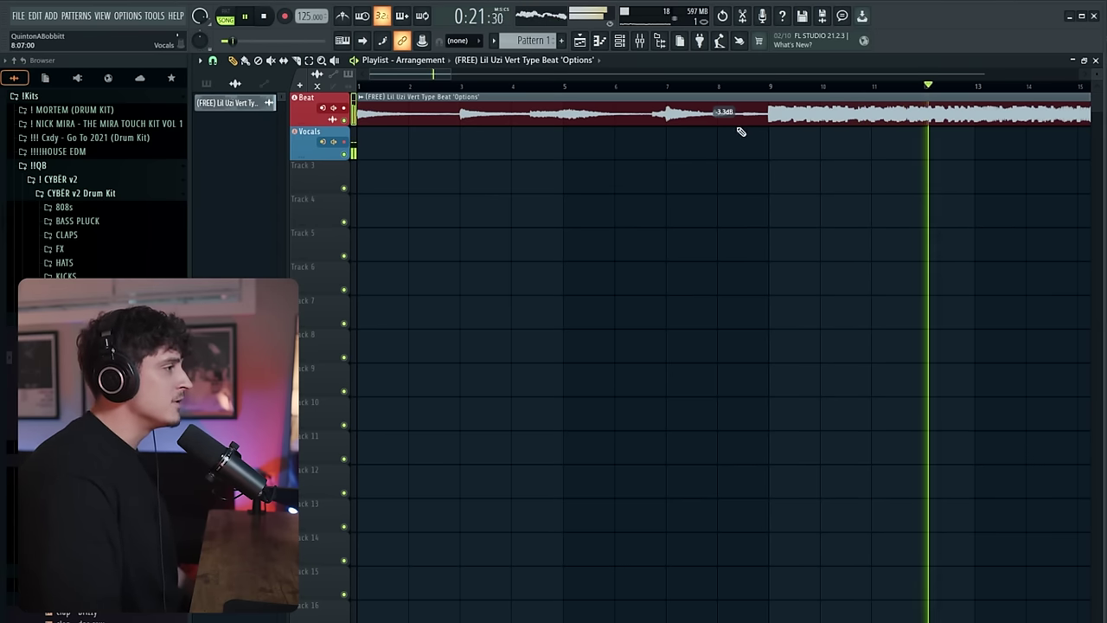
drag(724, 123, 721, 129)
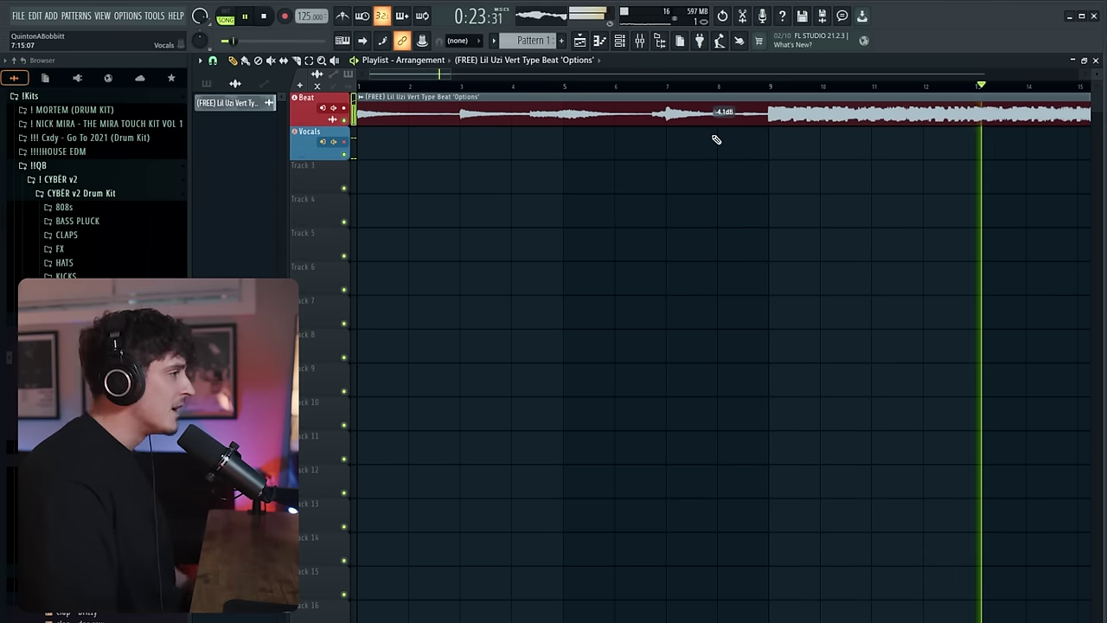
key(space)
key(F9)
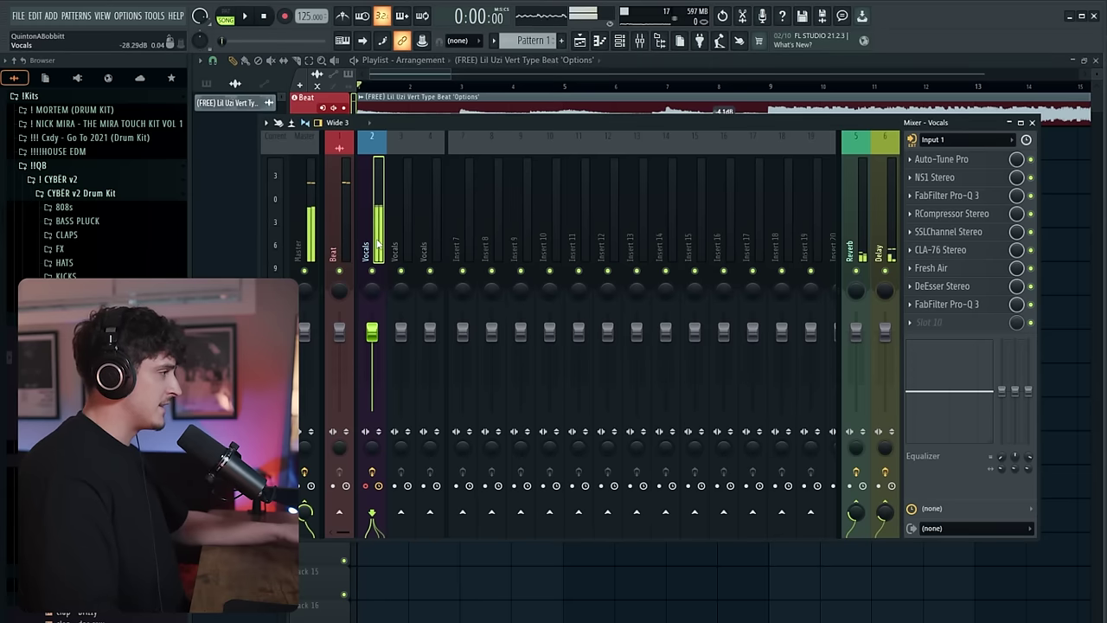
click(951, 213)
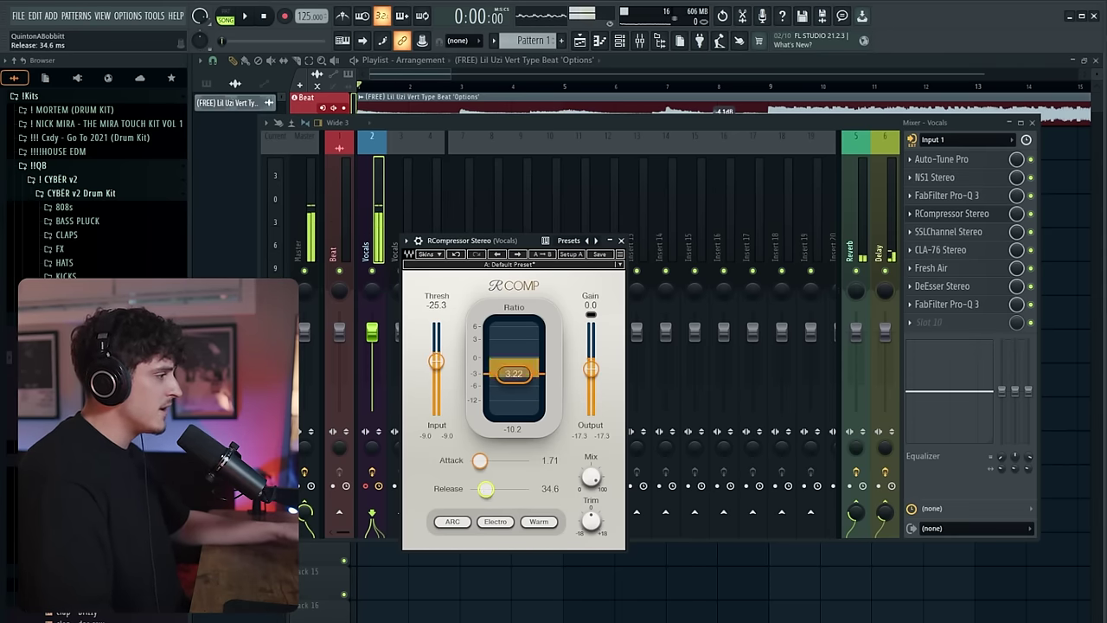
click(613, 240)
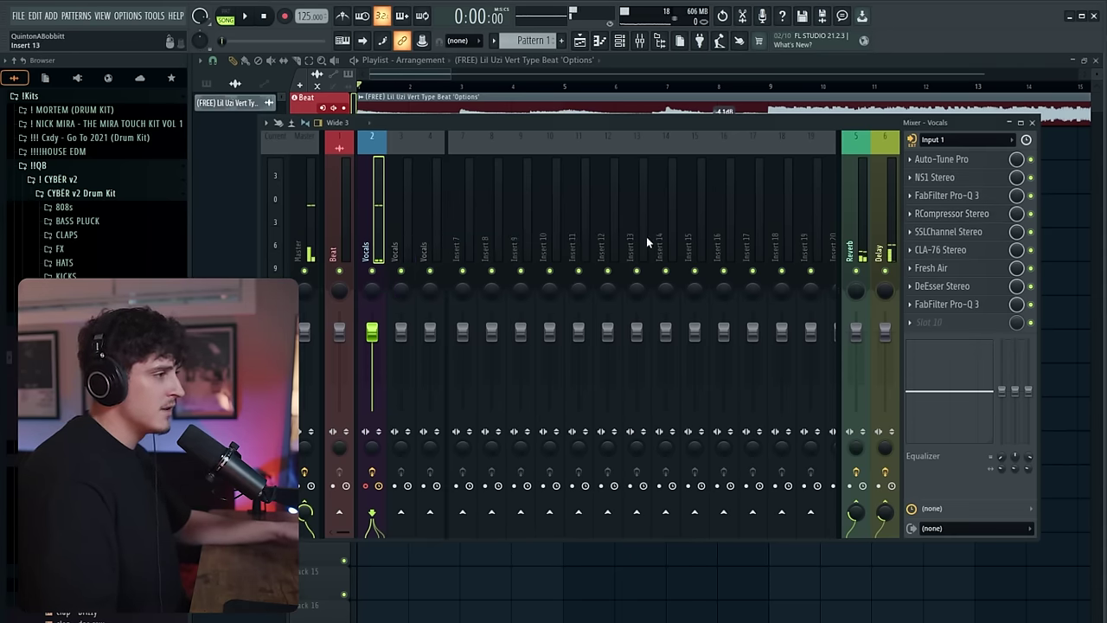
click(977, 249)
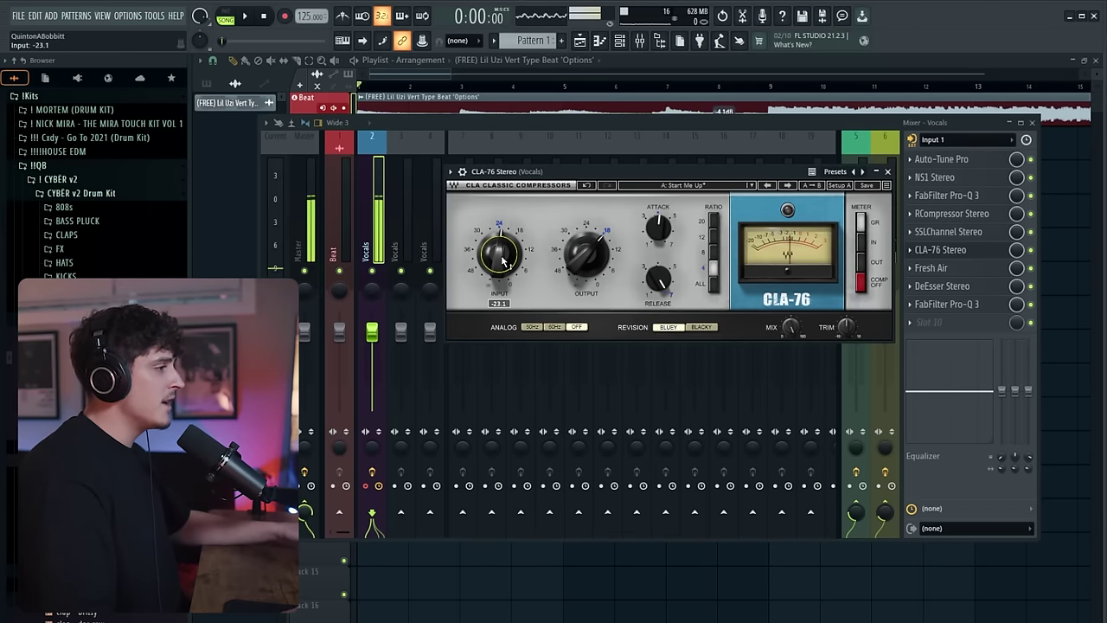
- Load Fruity Chorus into empty slot 10 of the Vocals insert and check its settings
click(888, 172)
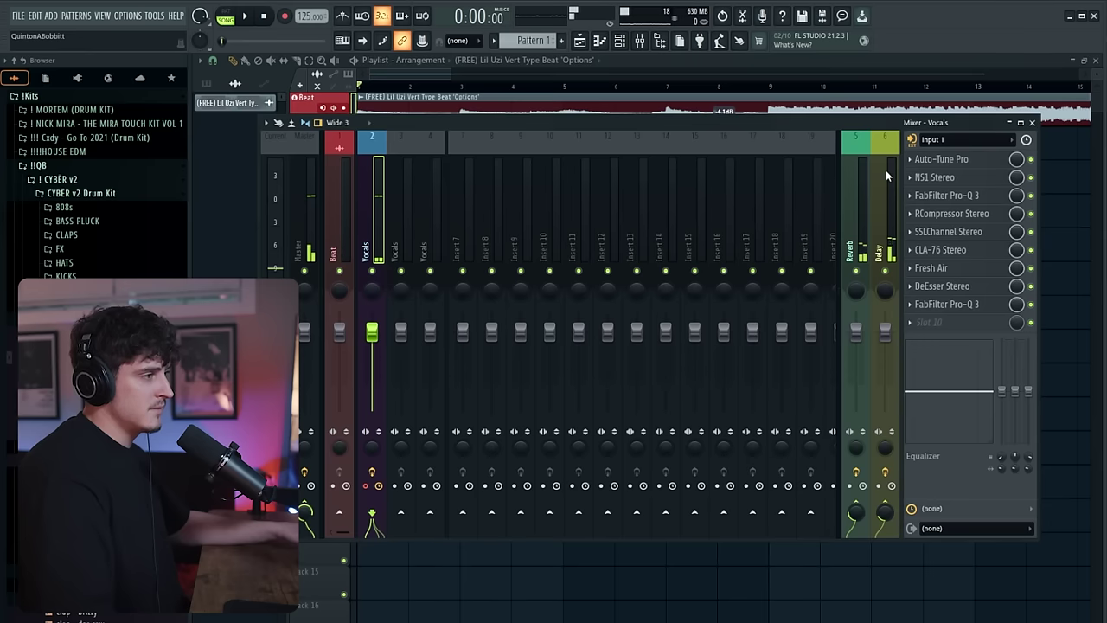
click(949, 325)
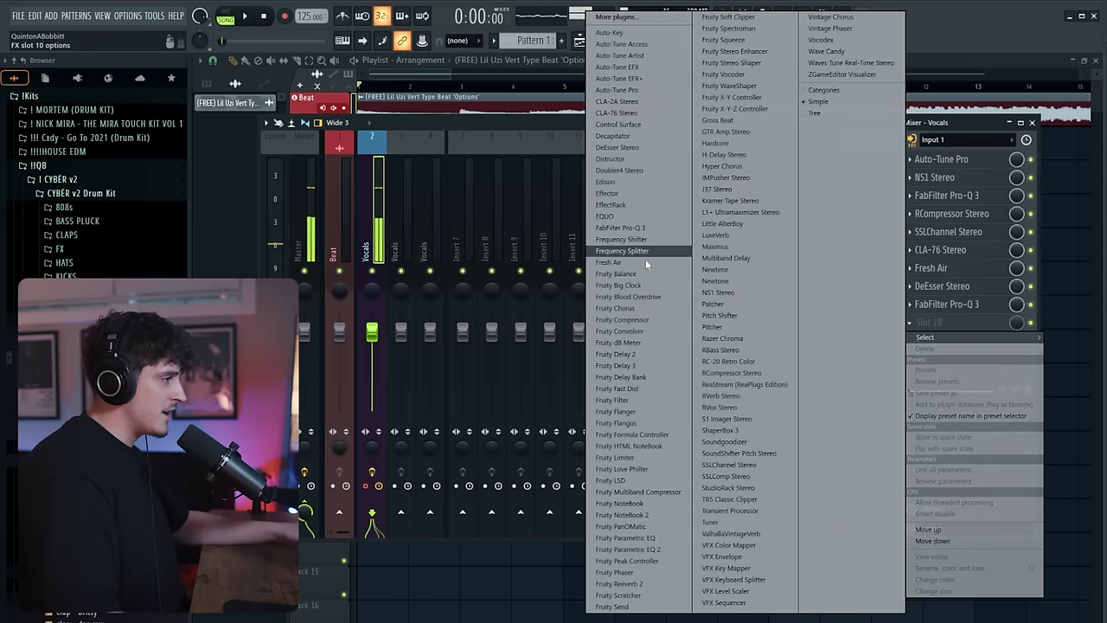
click(615, 308)
click(939, 321)
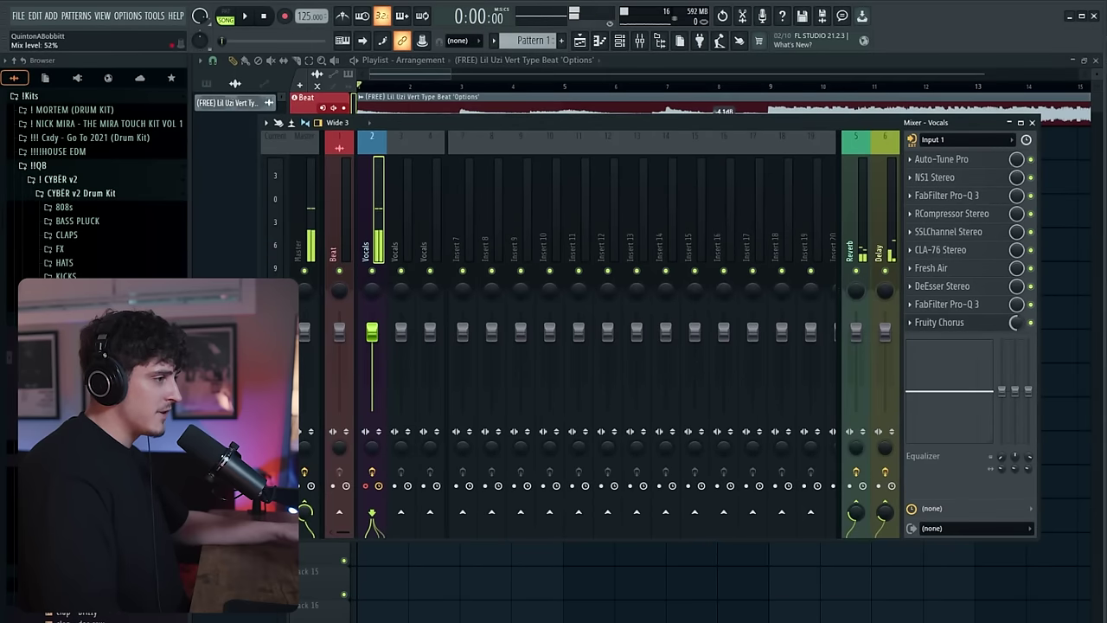
click(972, 325)
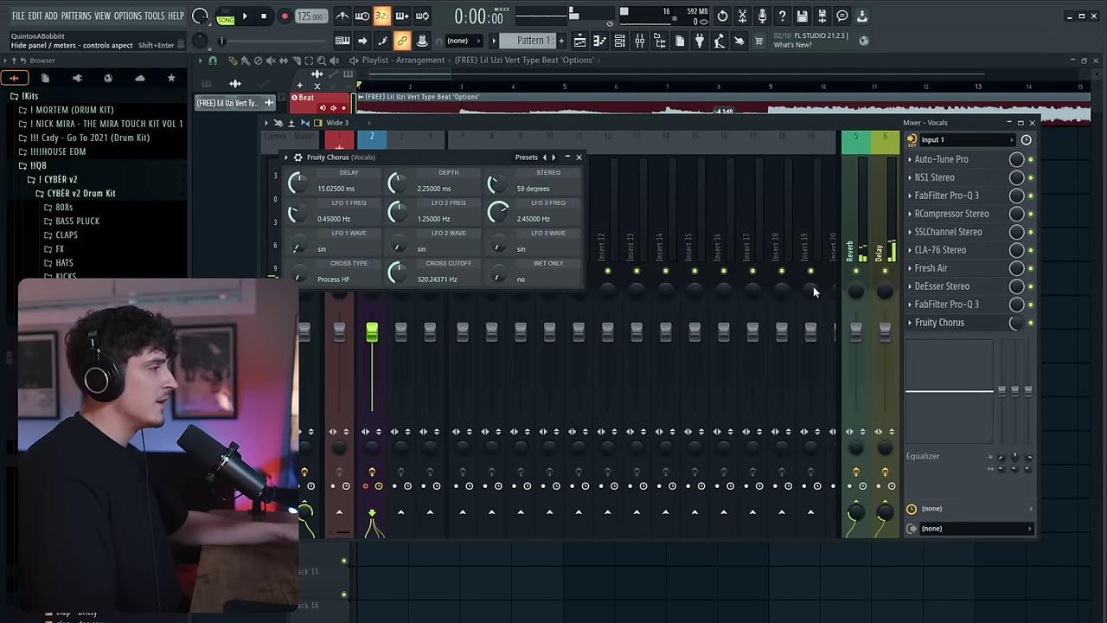
click(579, 157)
- Record a vocal take over the beat from bar 7, then bring the mixer back up
key(F9)
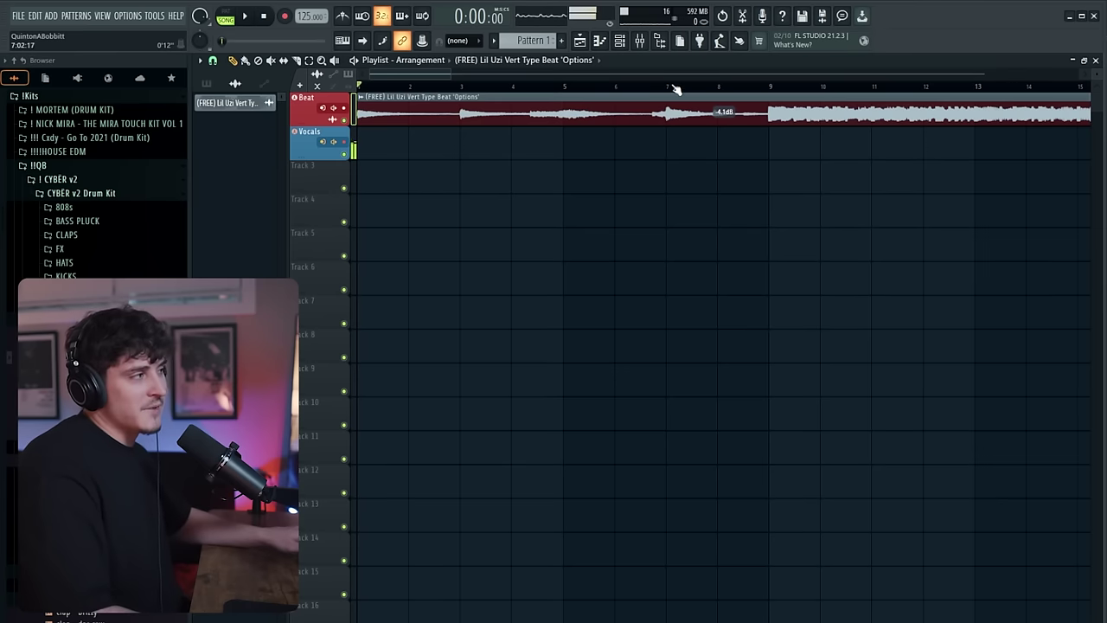
click(674, 87)
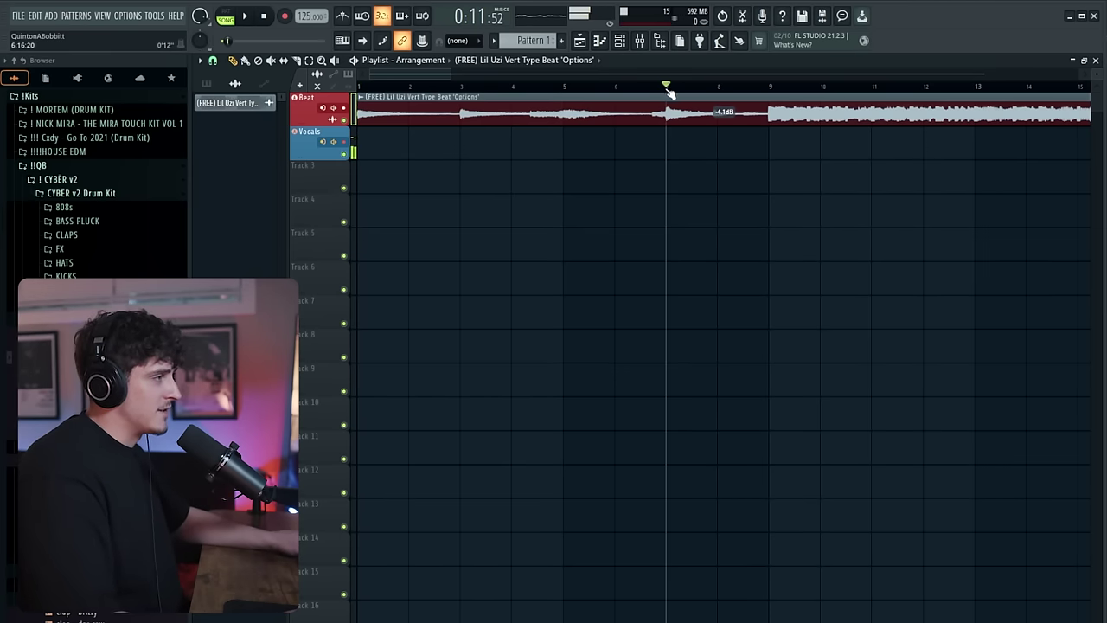
drag(399, 68, 422, 78)
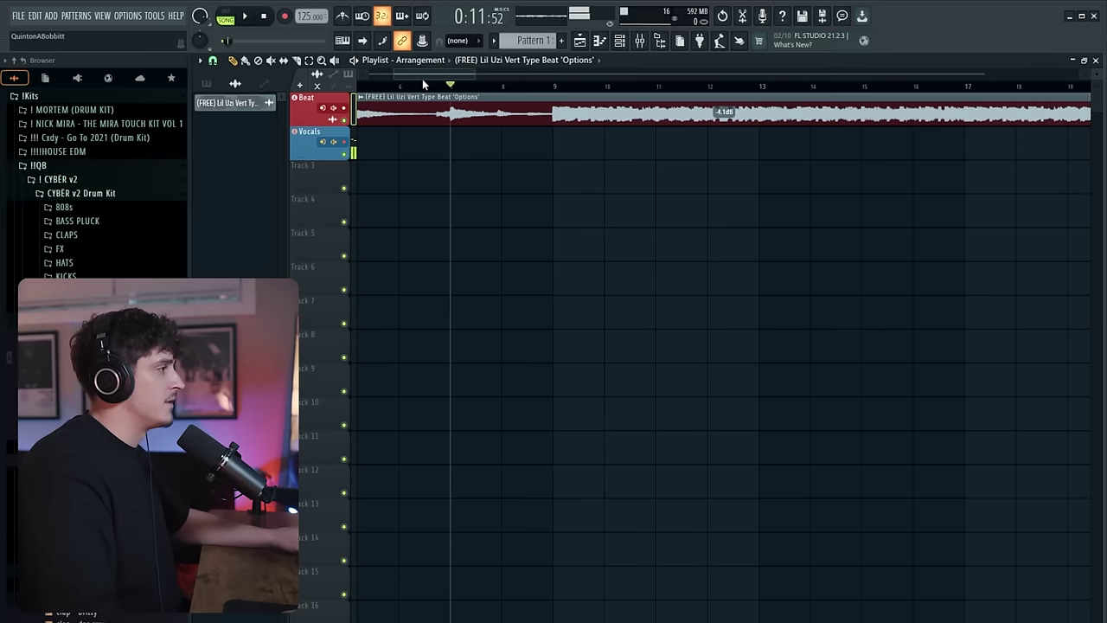
key(space)
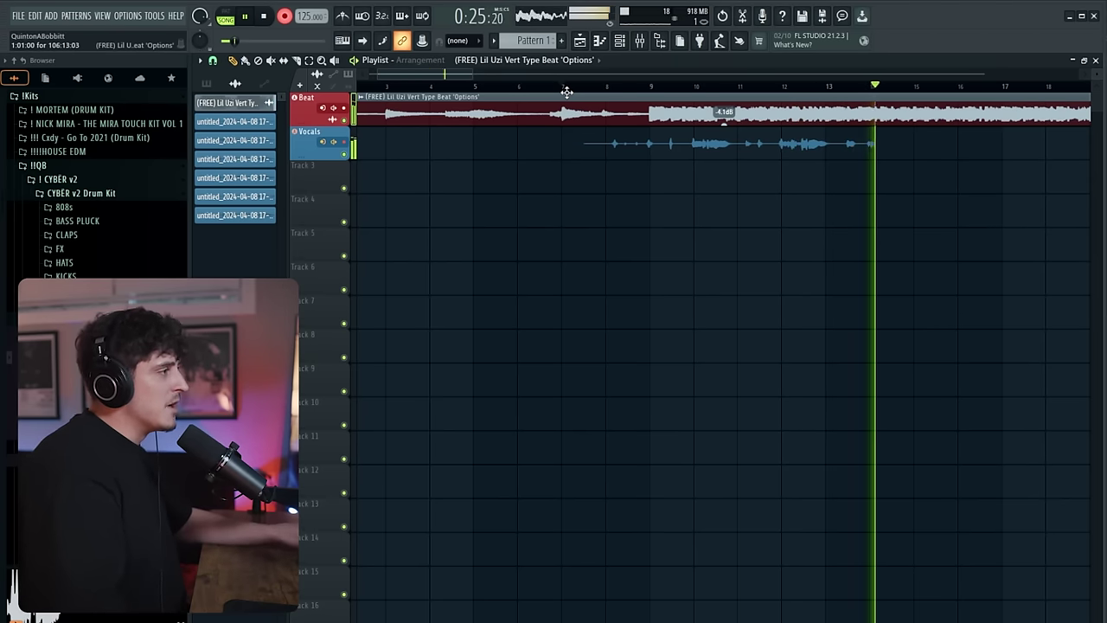
key(space)
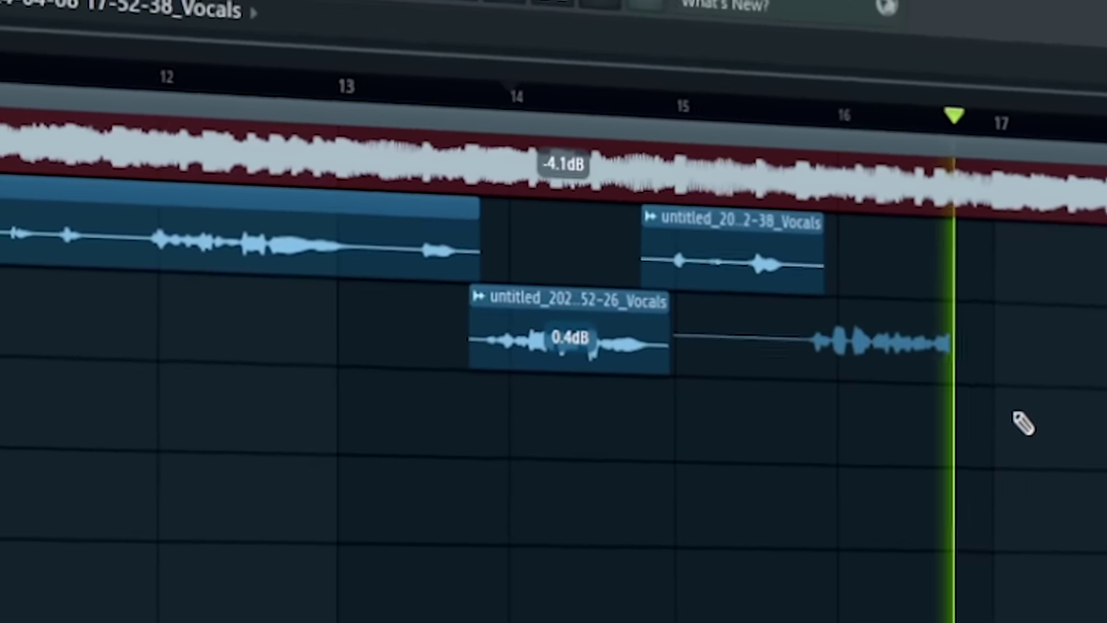
key(space)
key(F9)
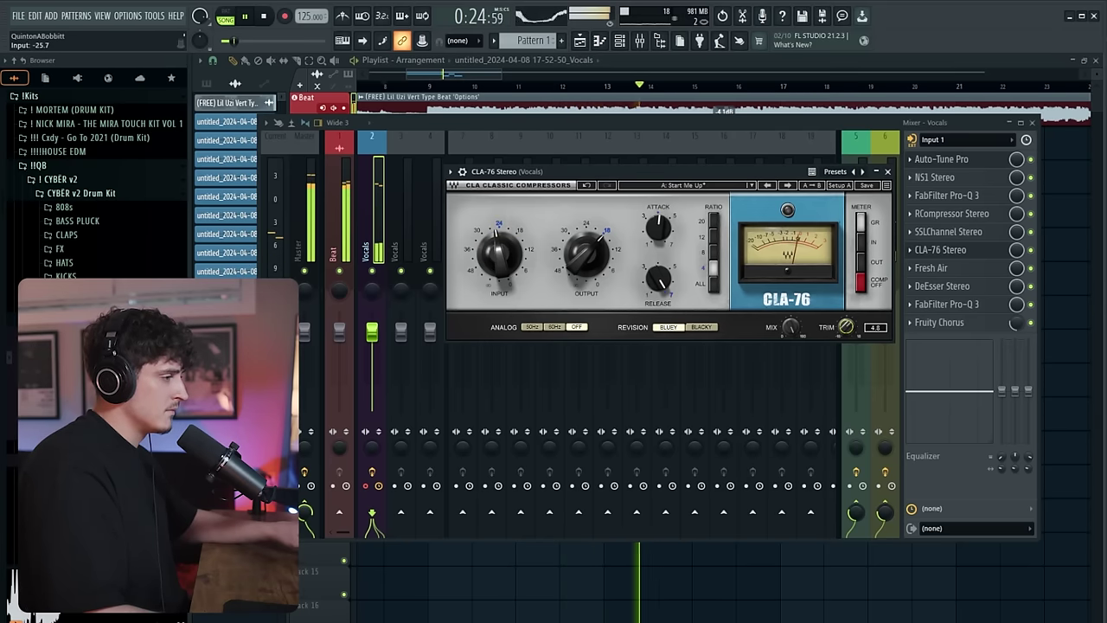
- Close CLA-76, play back the vocal takes, then reopen the Mixer and bring up the Vocals insert's options
click(888, 172)
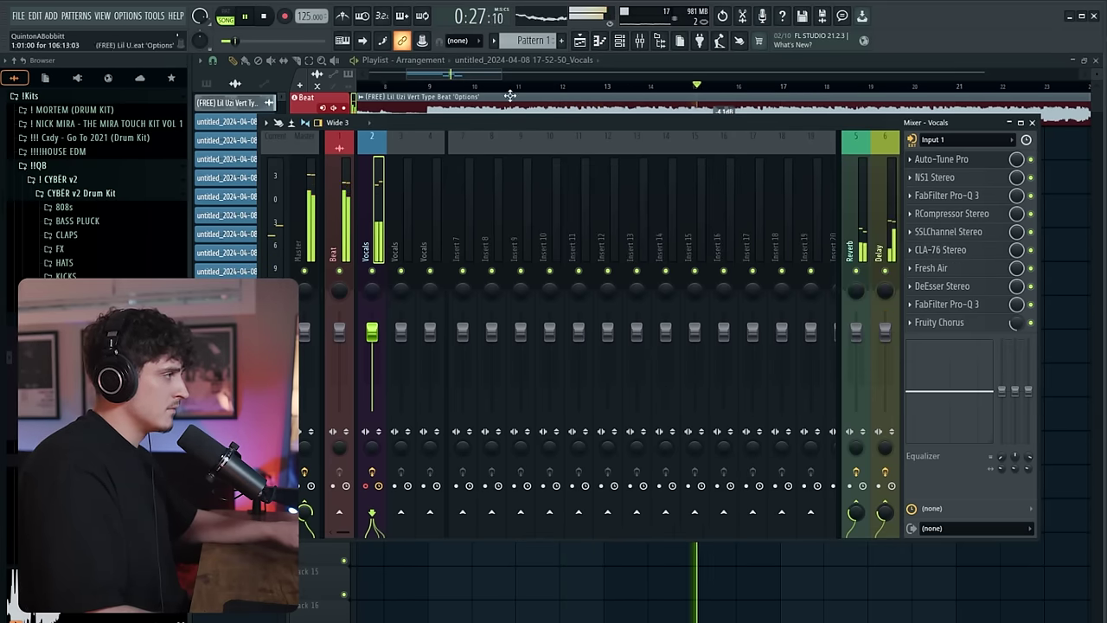
click(461, 78)
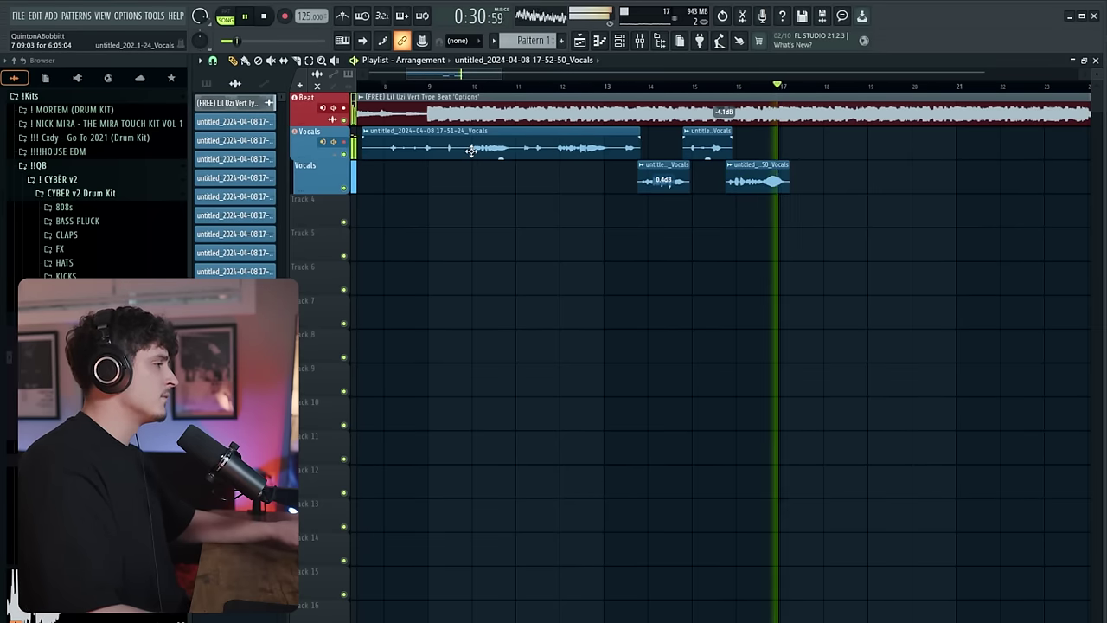
scroll(472, 152, down, 3)
key(F9)
key(space)
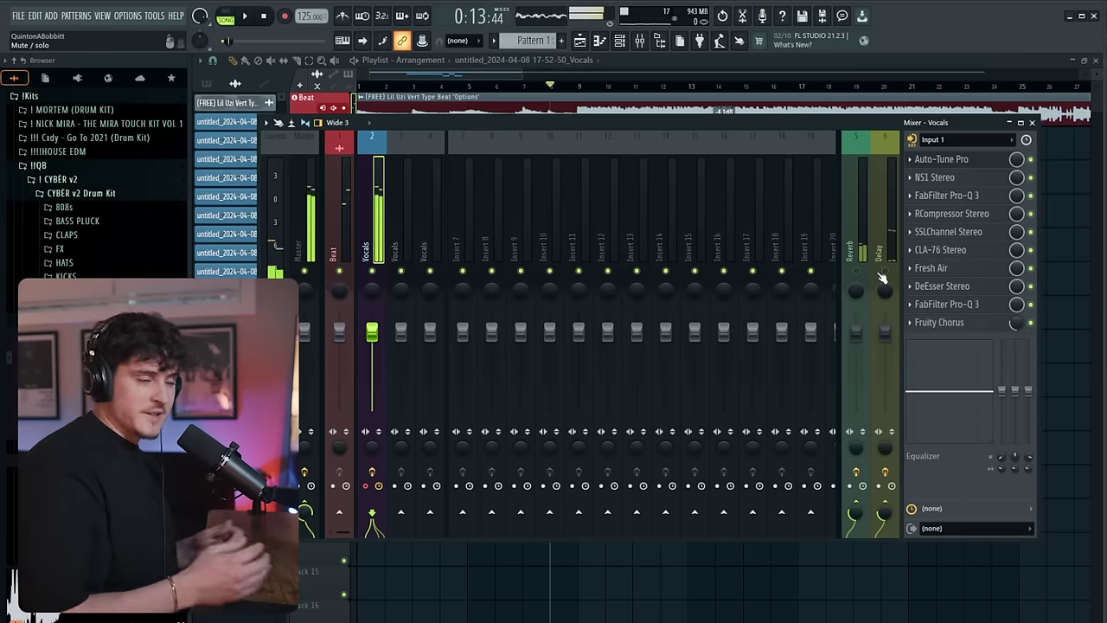
right_click(379, 243)
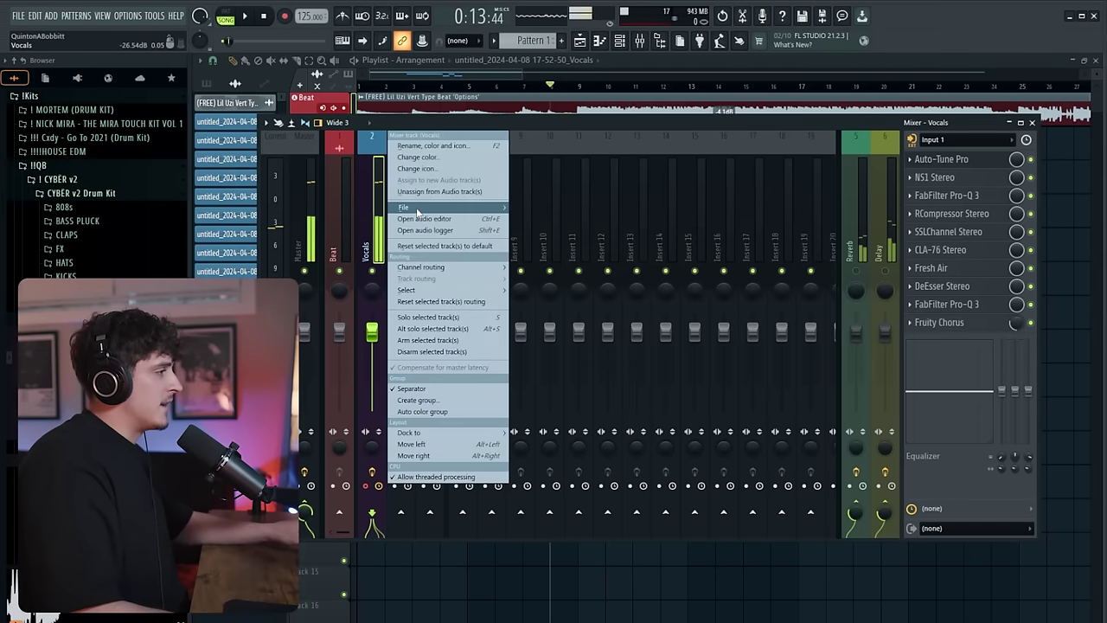
- Copy the Vocals effect chain onto insert 3 and remove the separator after it
mouse_move(418, 210)
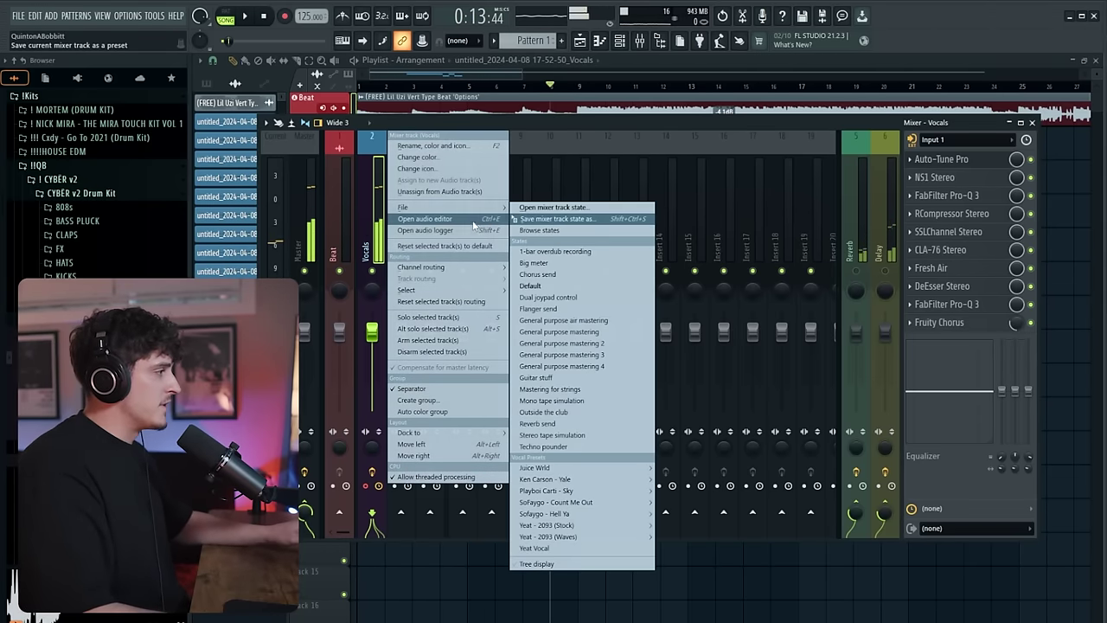
drag(553, 218, 408, 250)
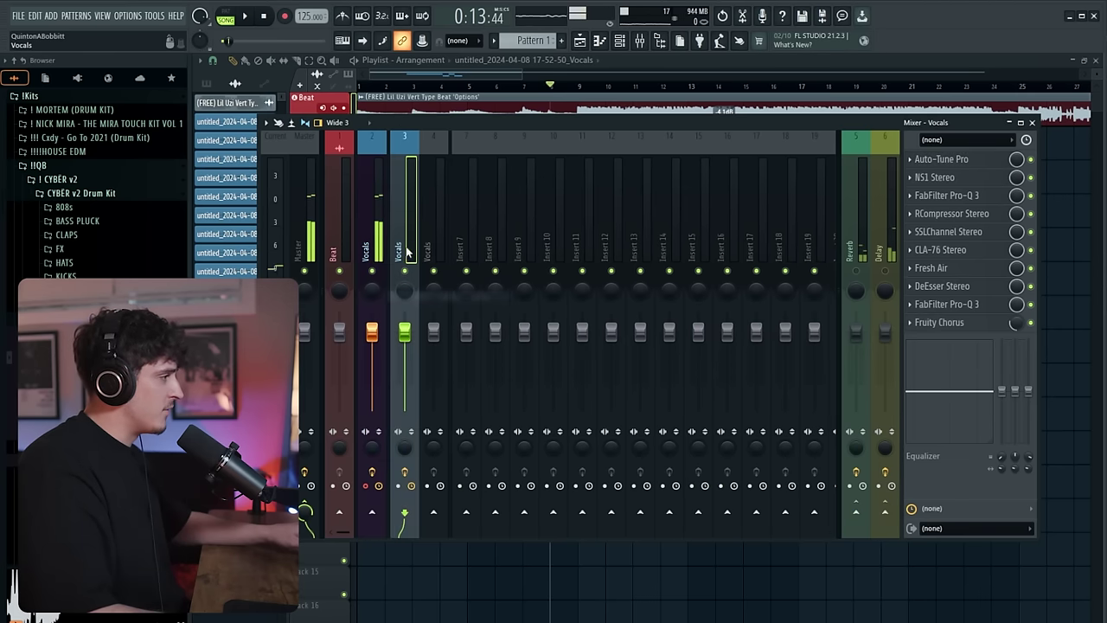
right_click(410, 250)
click(477, 391)
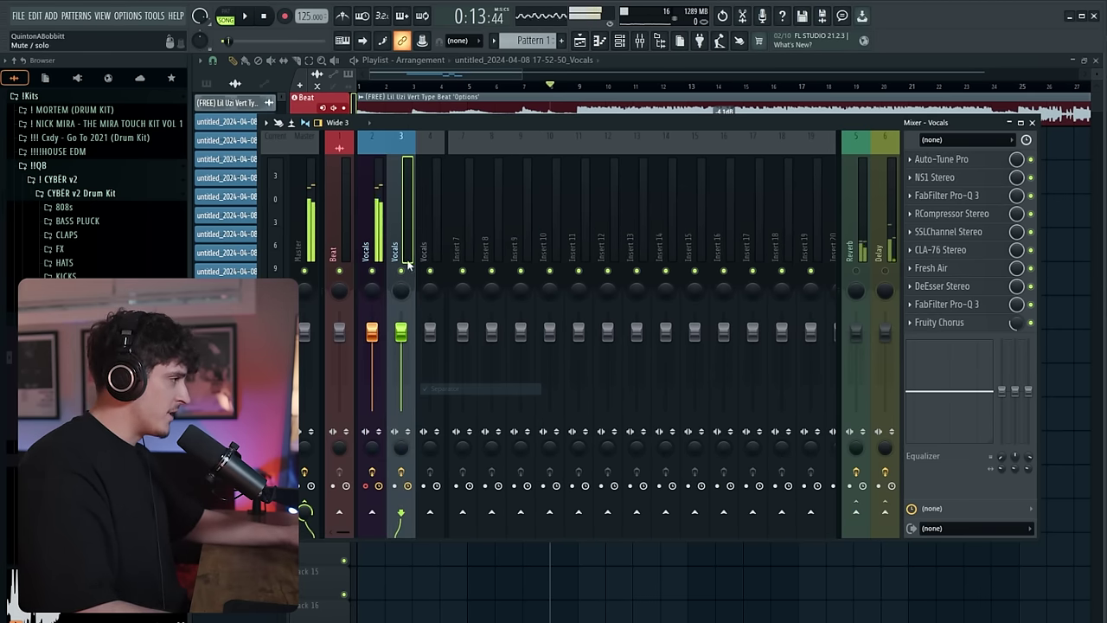
- Rename insert 3 to 'Adlibs' and give it a new colour
double_click(405, 252)
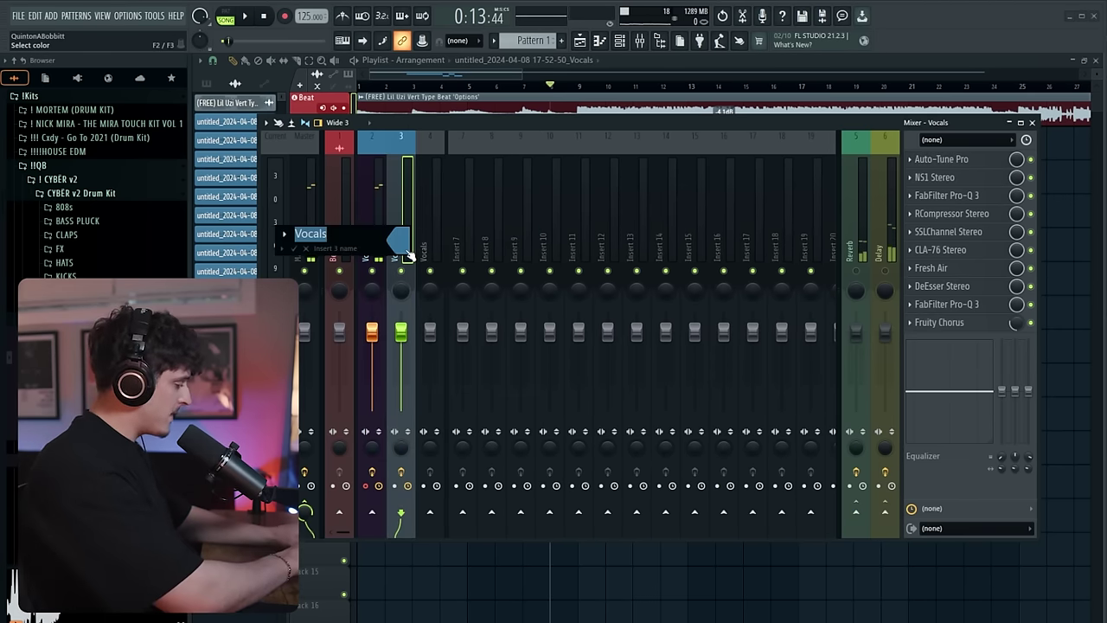
text(Adlibs)
key(Return)
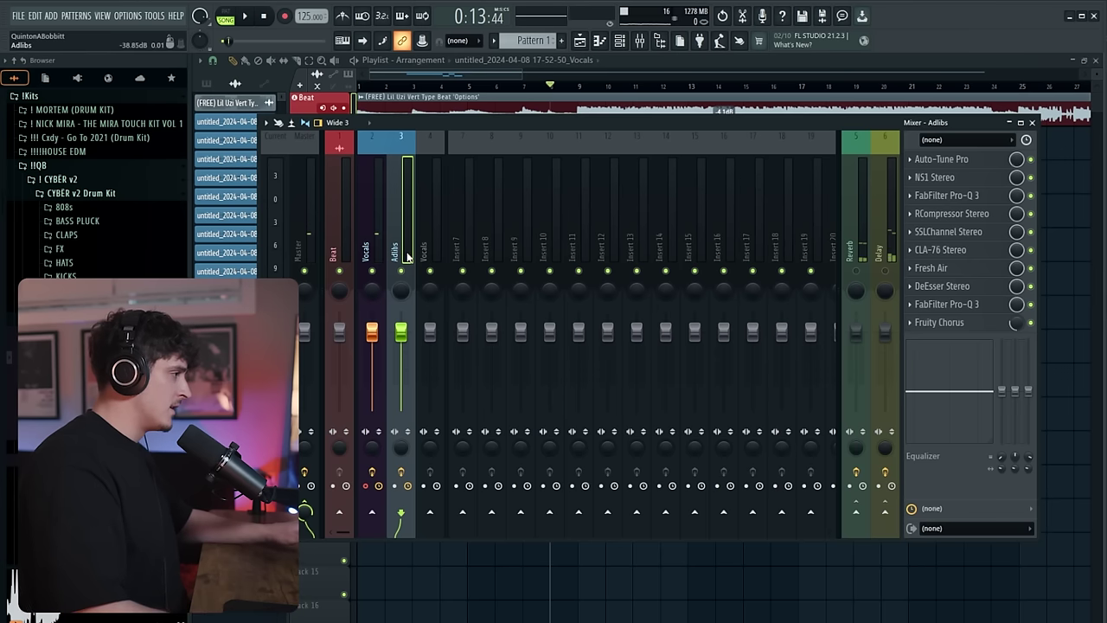
right_click(409, 257)
click(462, 145)
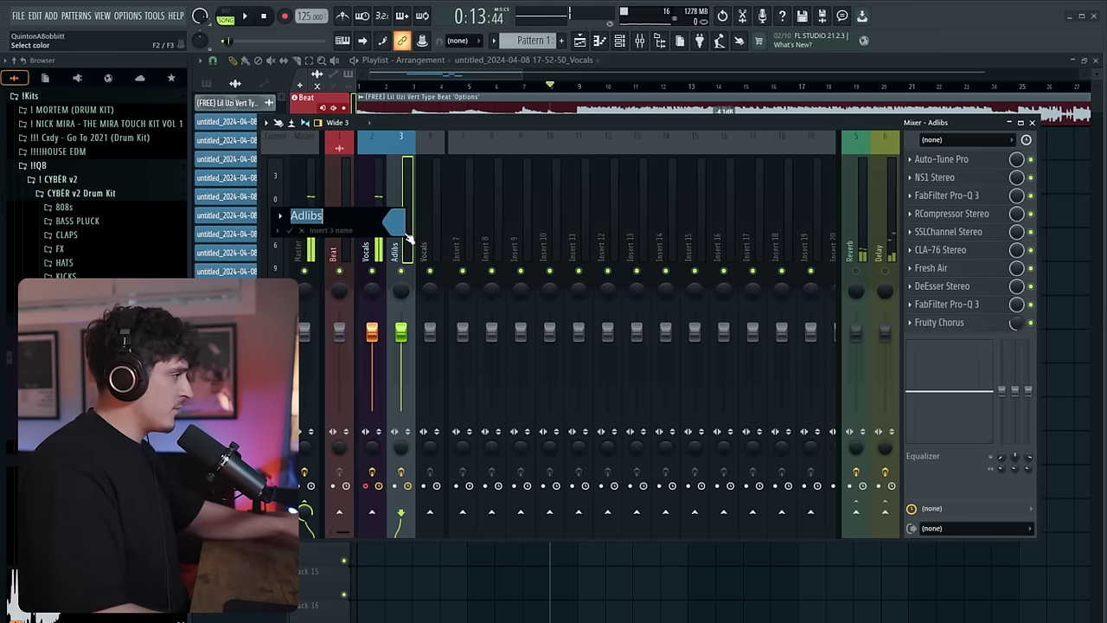
click(593, 515)
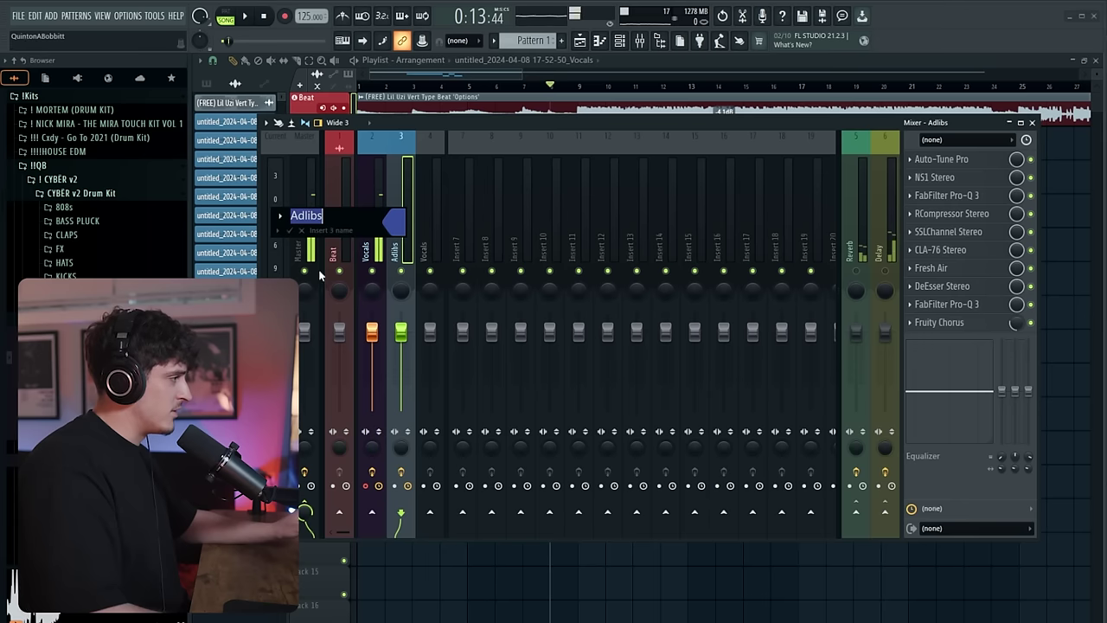
click(301, 231)
- Assign the Adlibs insert to a new playlist audio track
right_click(413, 133)
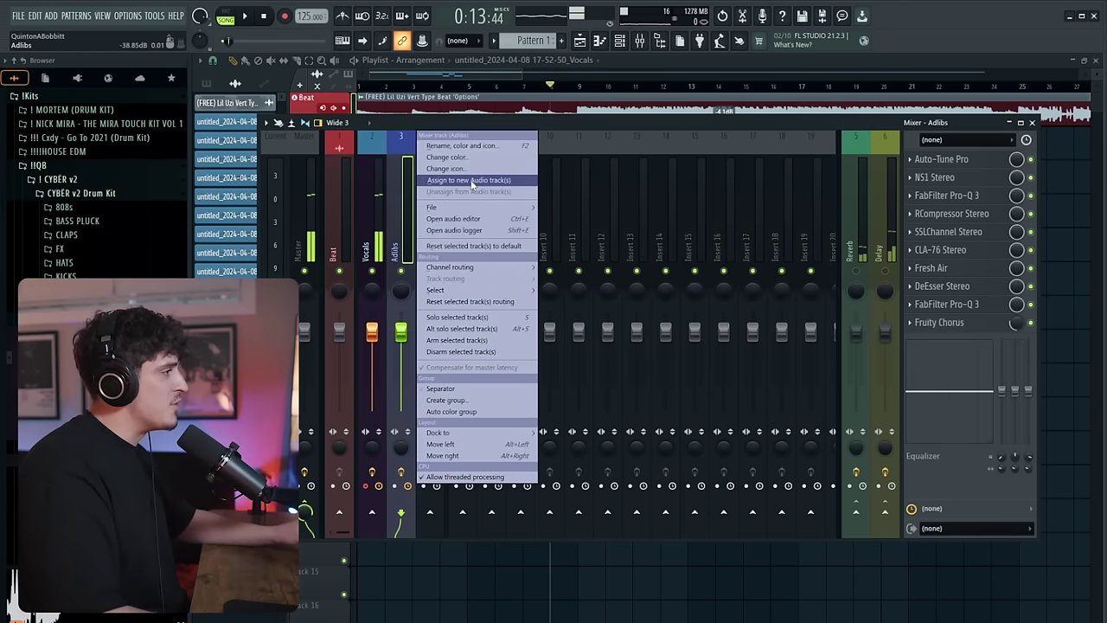
click(472, 182)
click(443, 79)
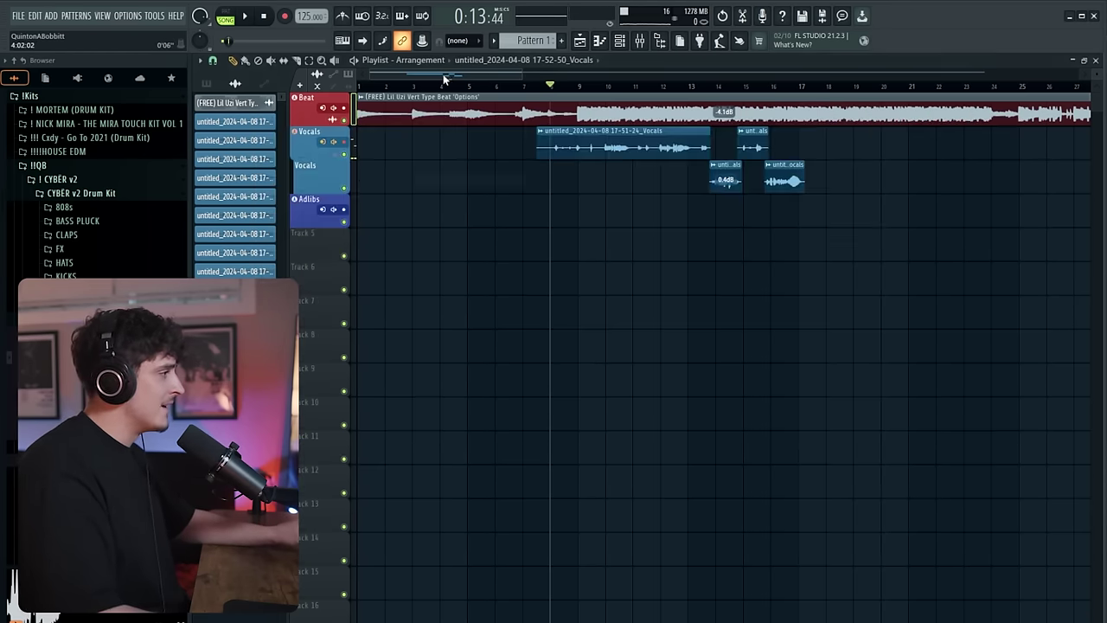
- Arm the Adlibs track for recording
click(343, 210)
click(337, 249)
click(342, 209)
click(372, 260)
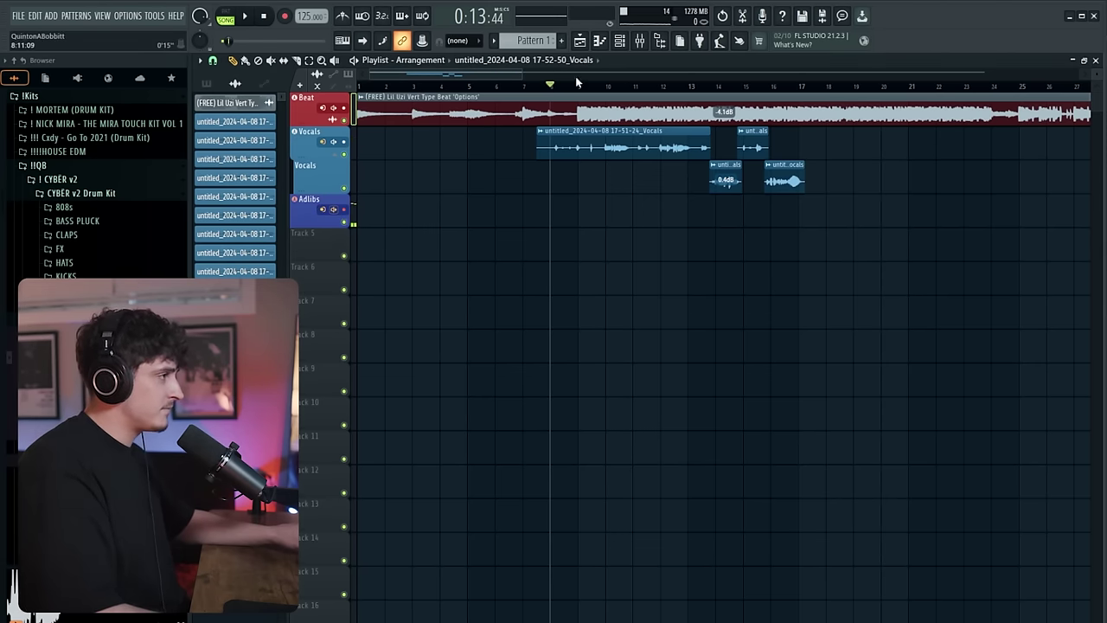
- Load the Phone preset in the Adlibs insert's Pro-Q 3, slightly lowering band 4
click(641, 44)
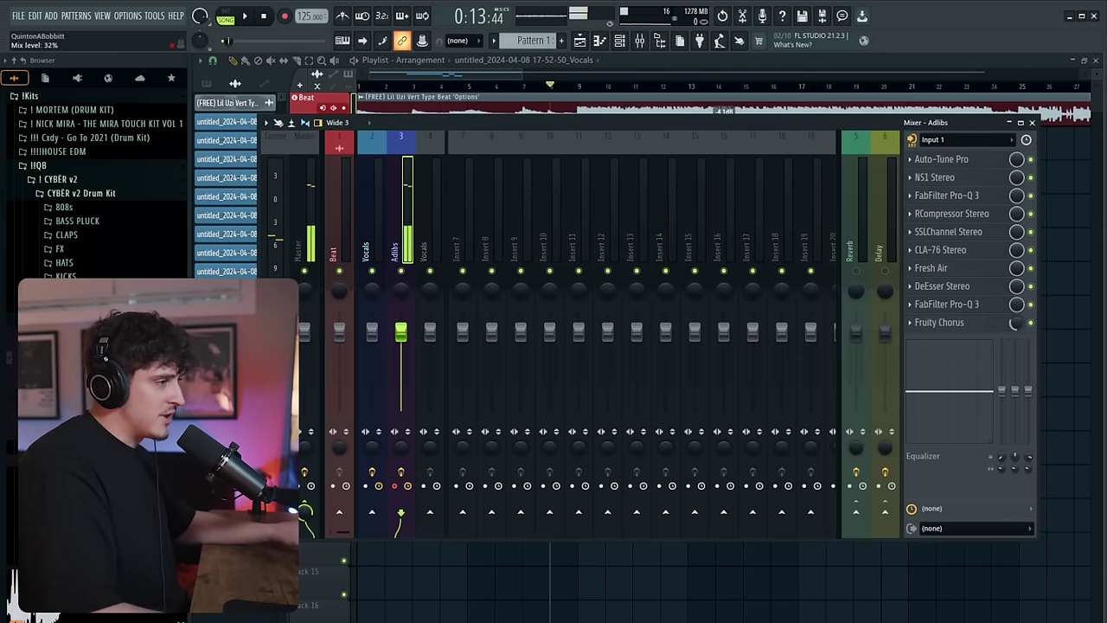
click(947, 303)
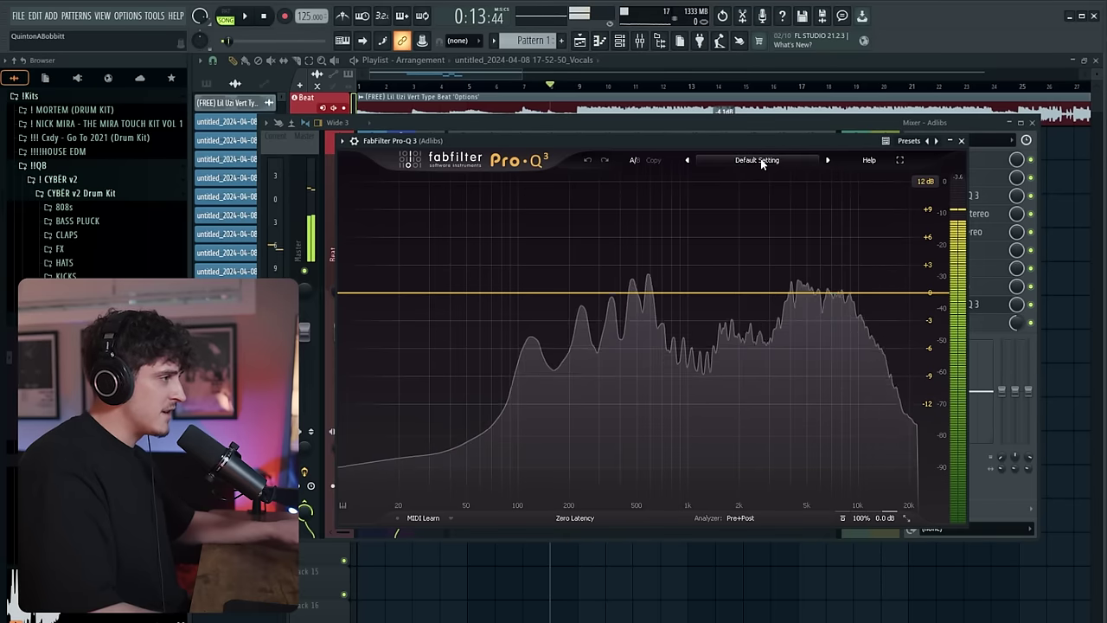
drag(757, 132, 753, 126)
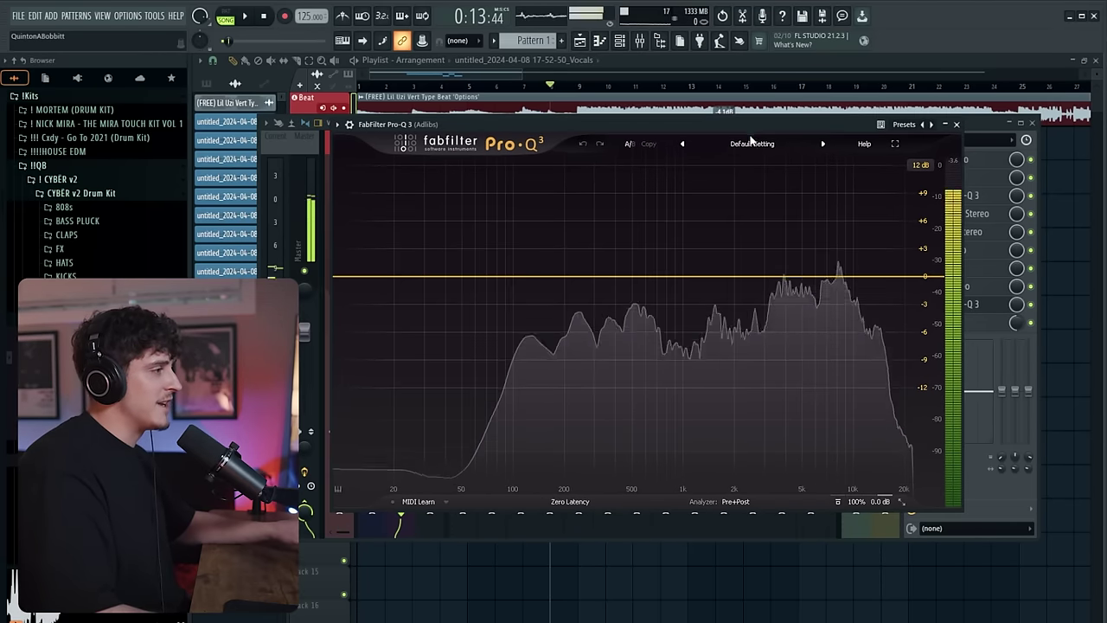
click(756, 148)
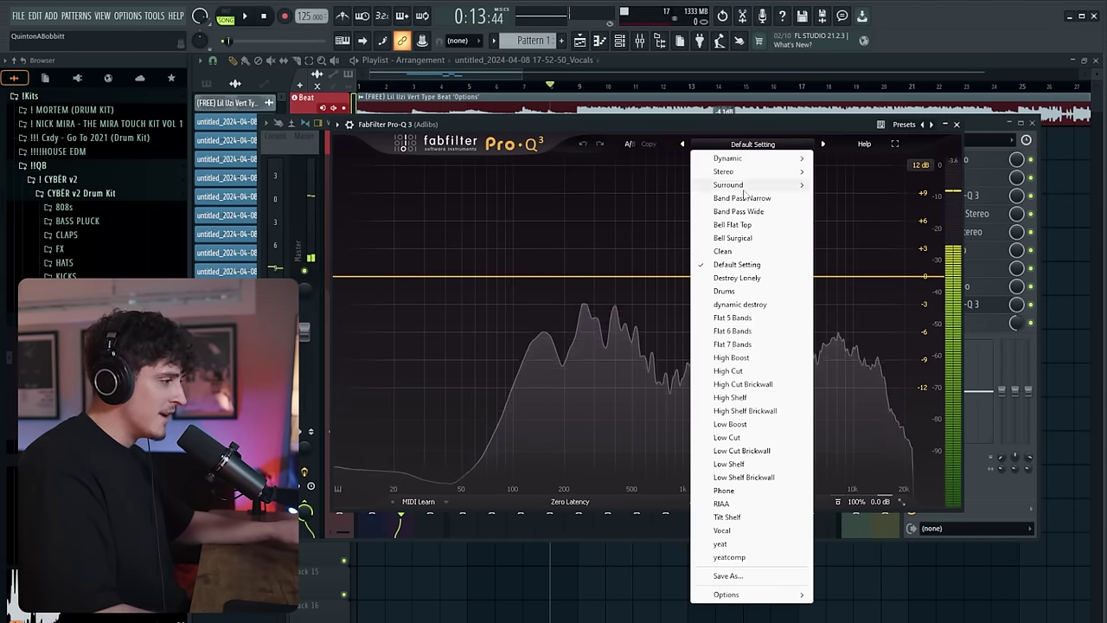
click(725, 490)
drag(755, 222, 755, 227)
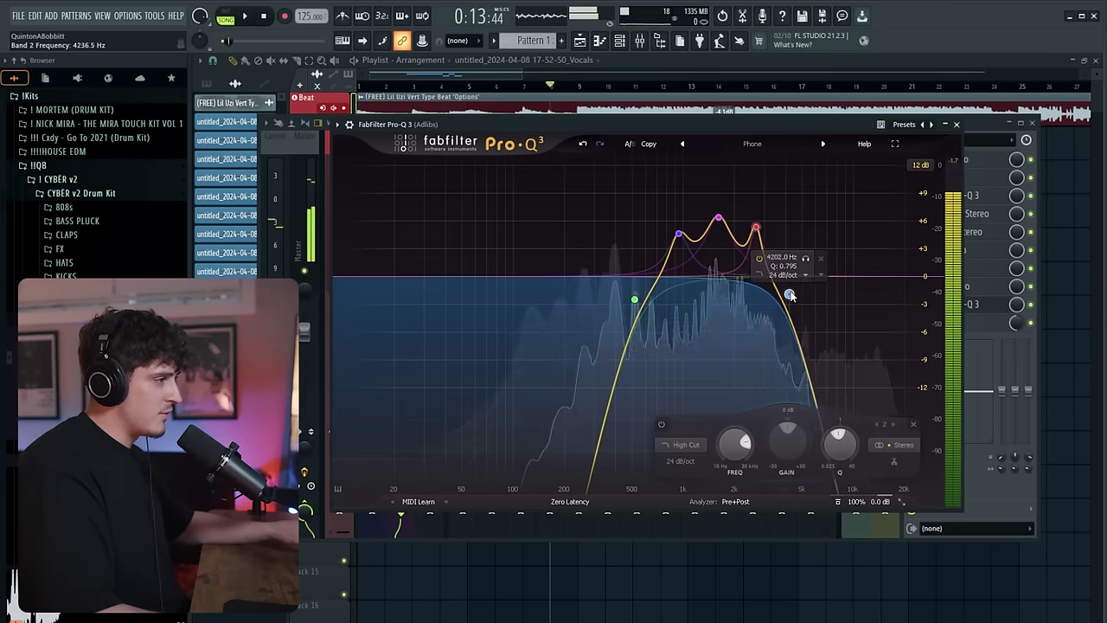
click(956, 124)
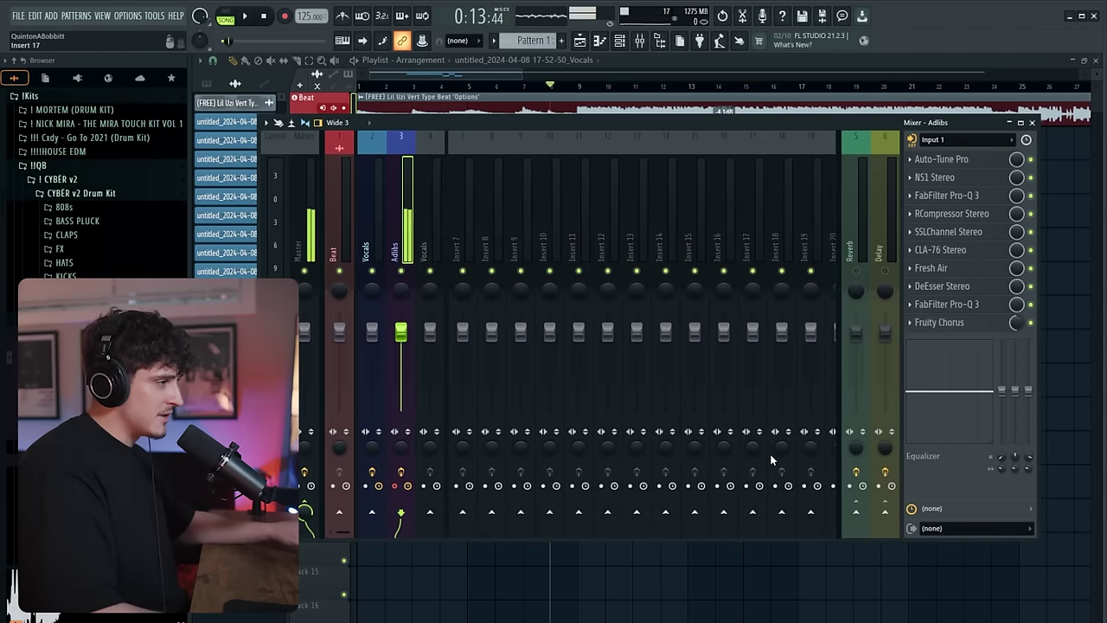
click(854, 470)
- Reselect the Adlibs insert, start from bar 7 and record an adlib take to about bar 18
right_click(853, 450)
key(Escape)
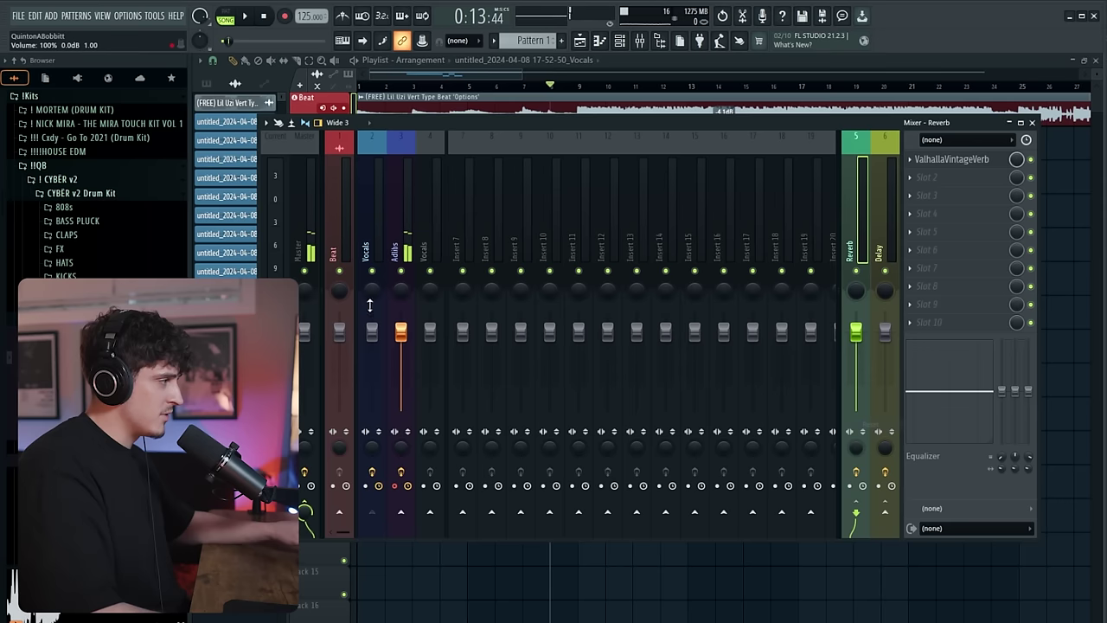
click(400, 309)
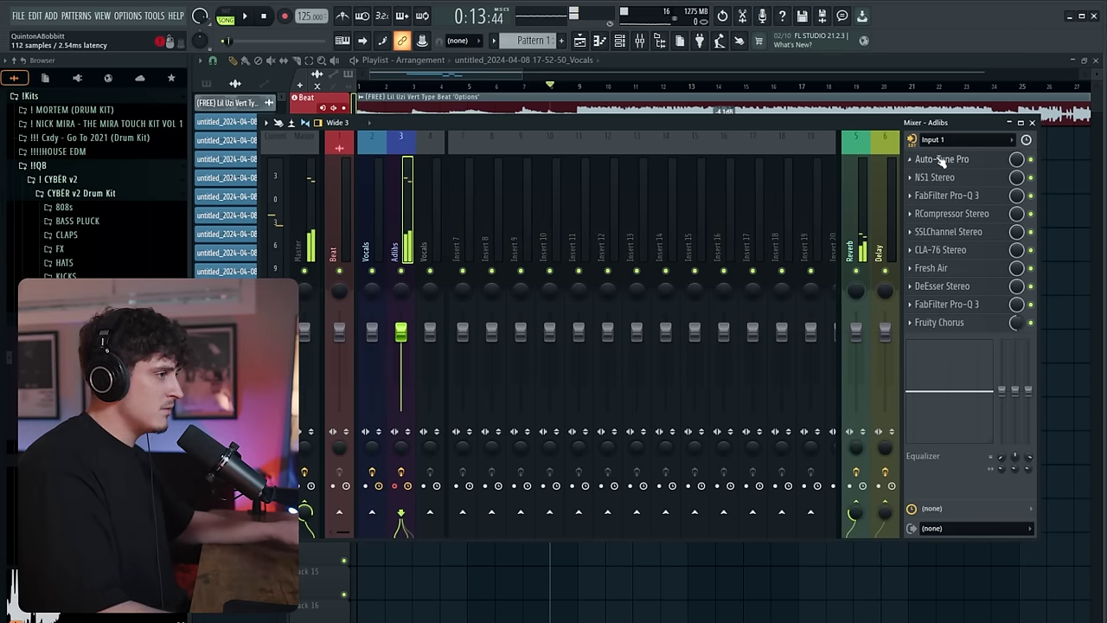
click(433, 74)
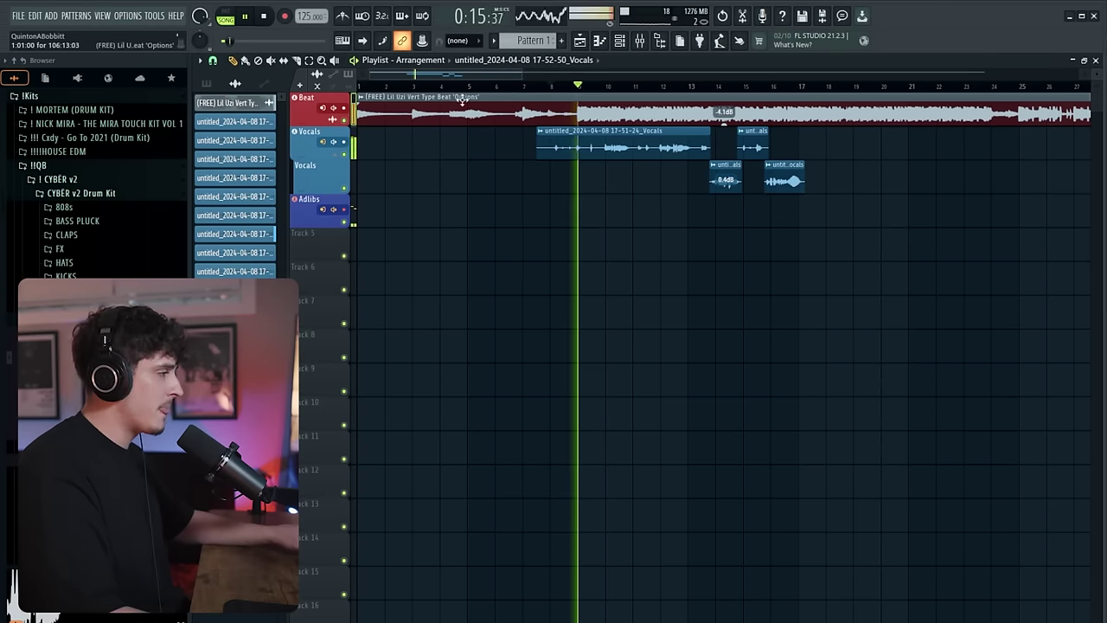
click(523, 86)
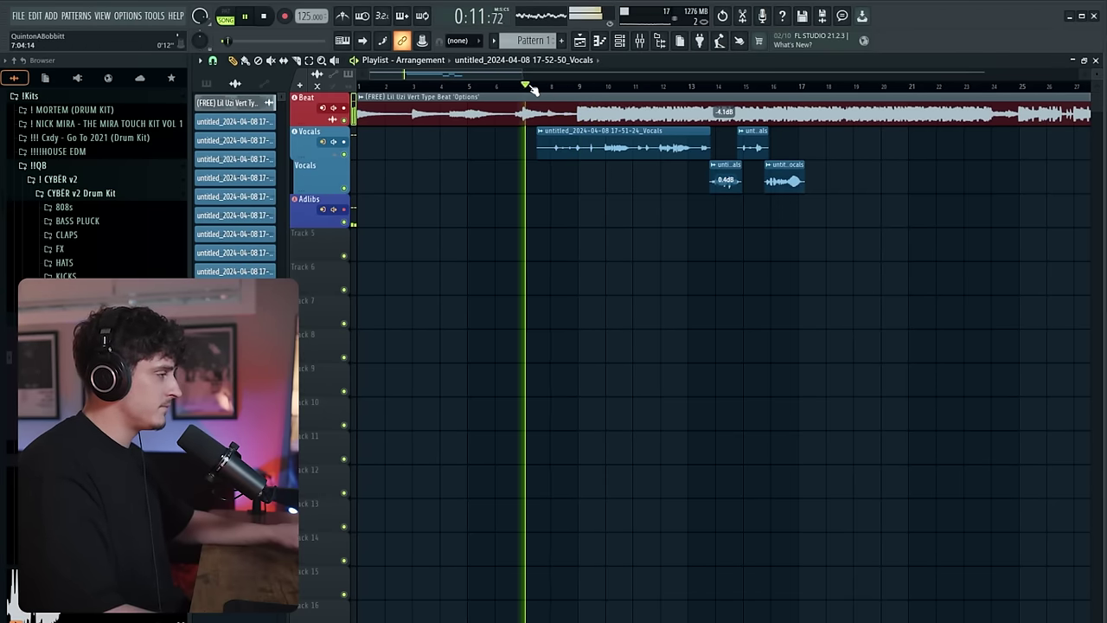
click(640, 40)
key(space)
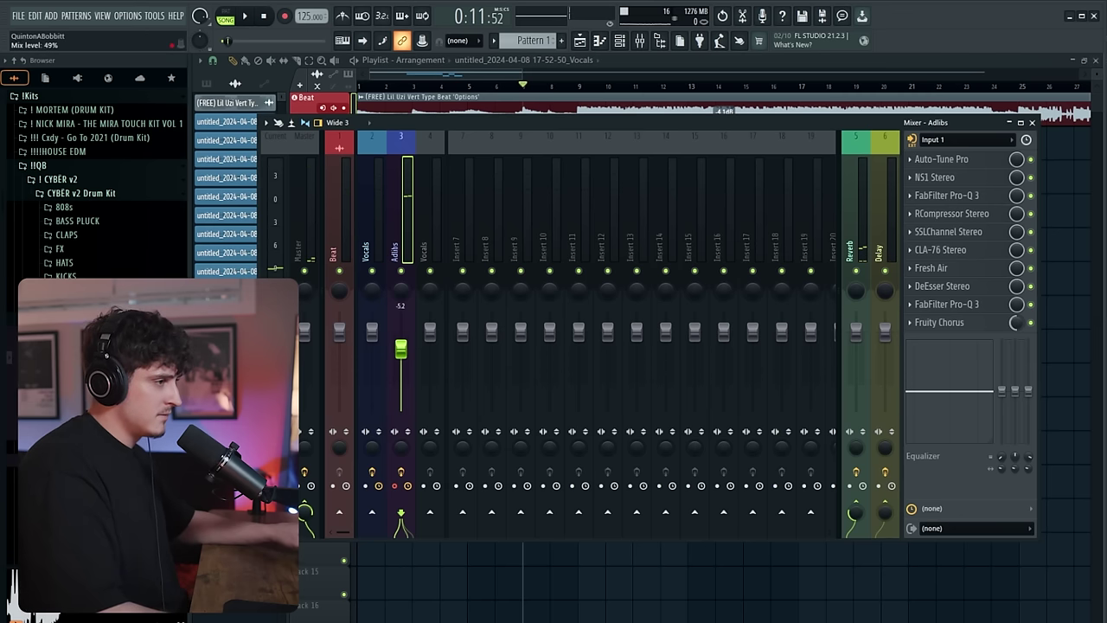
click(475, 75)
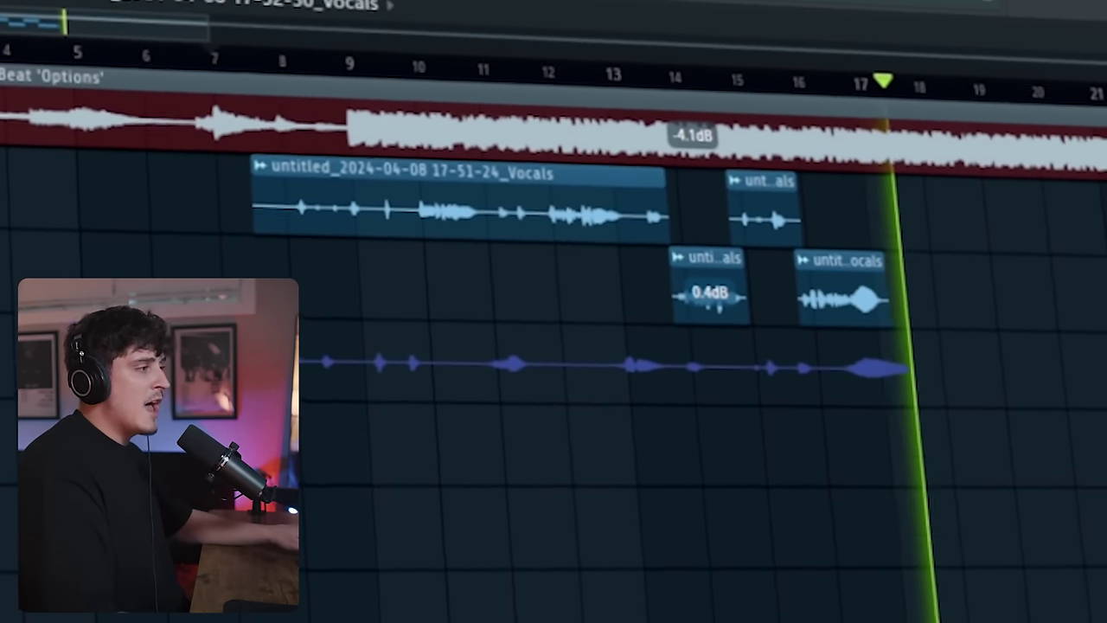
key(space)
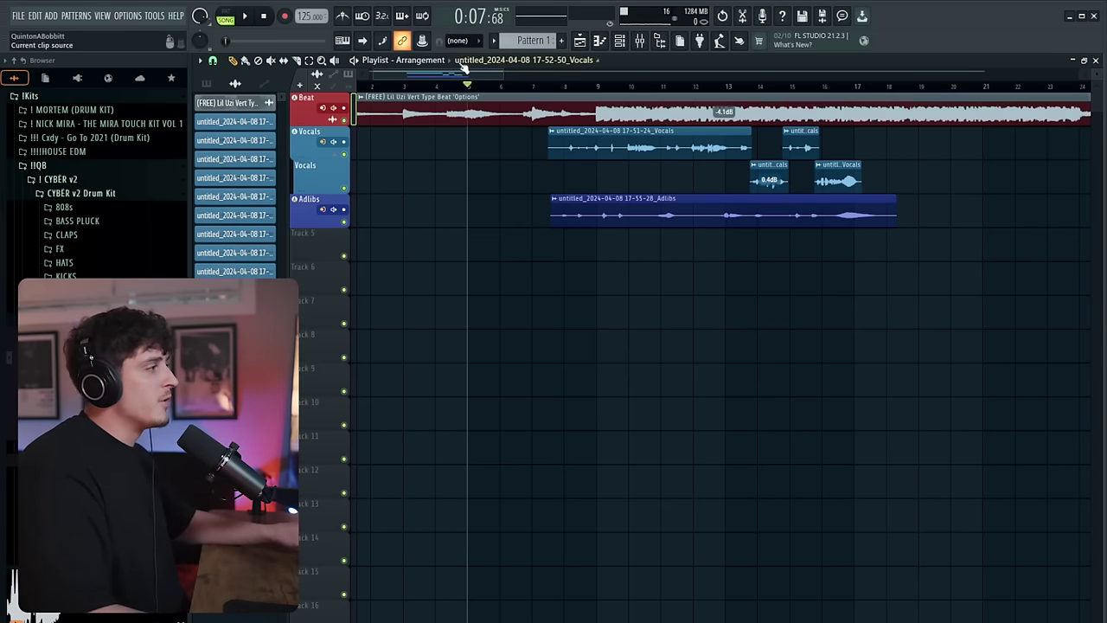
scroll(699, 92, up, 5)
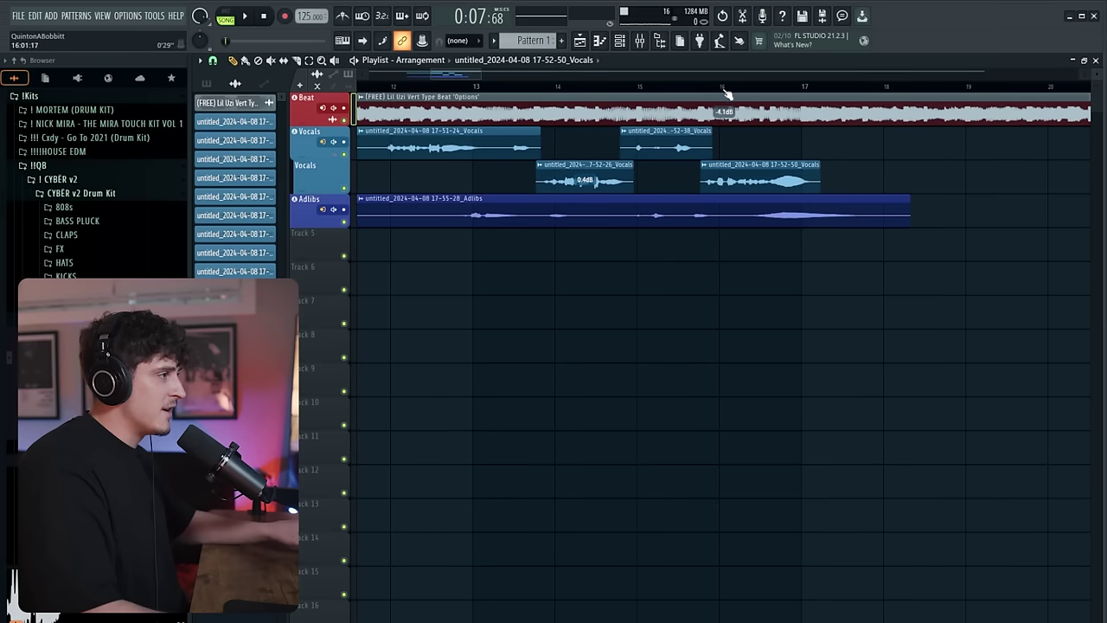
right_click(346, 188)
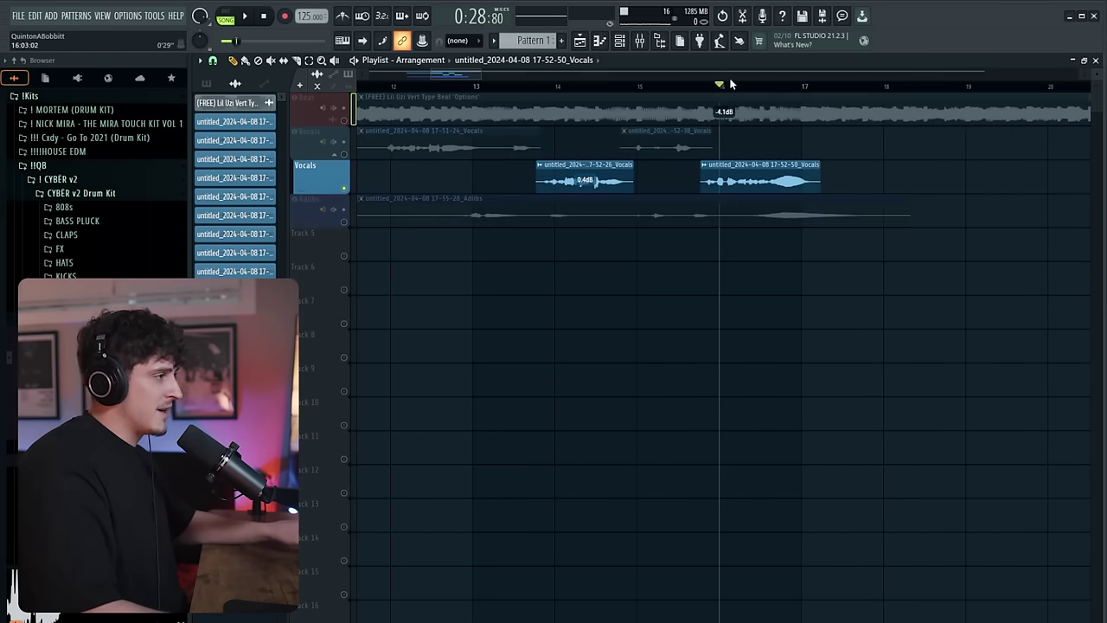
key(space)
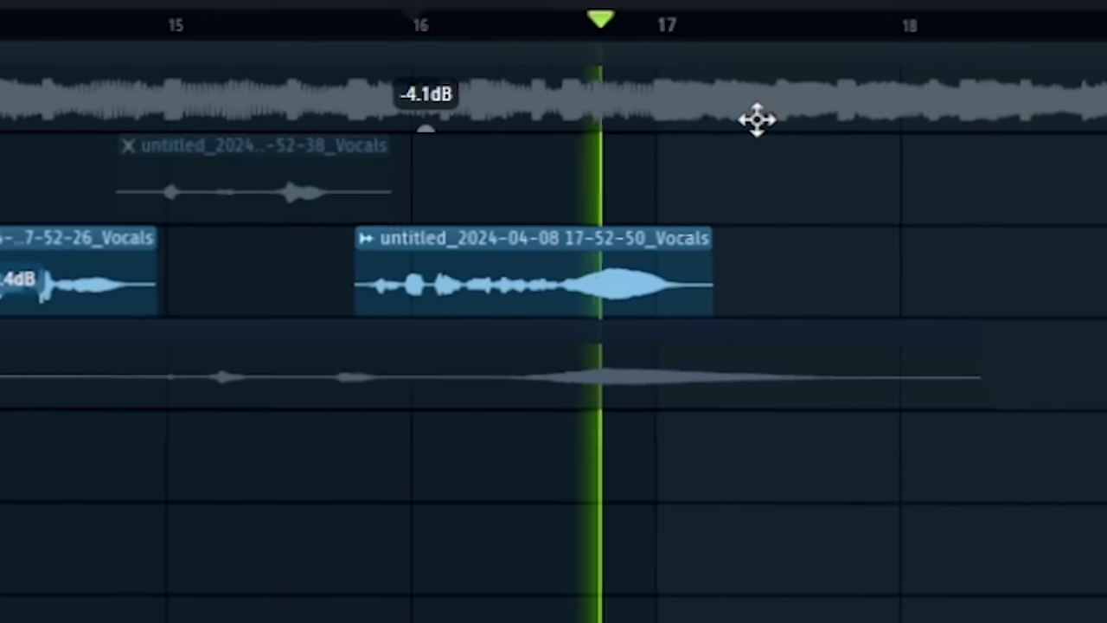
key(space)
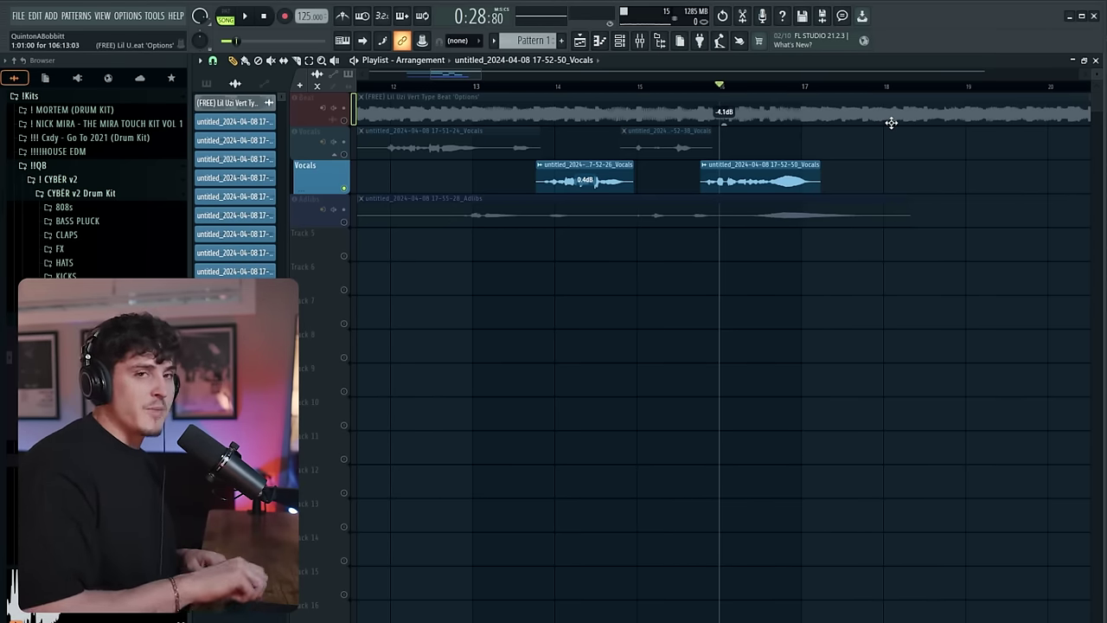
click(344, 223)
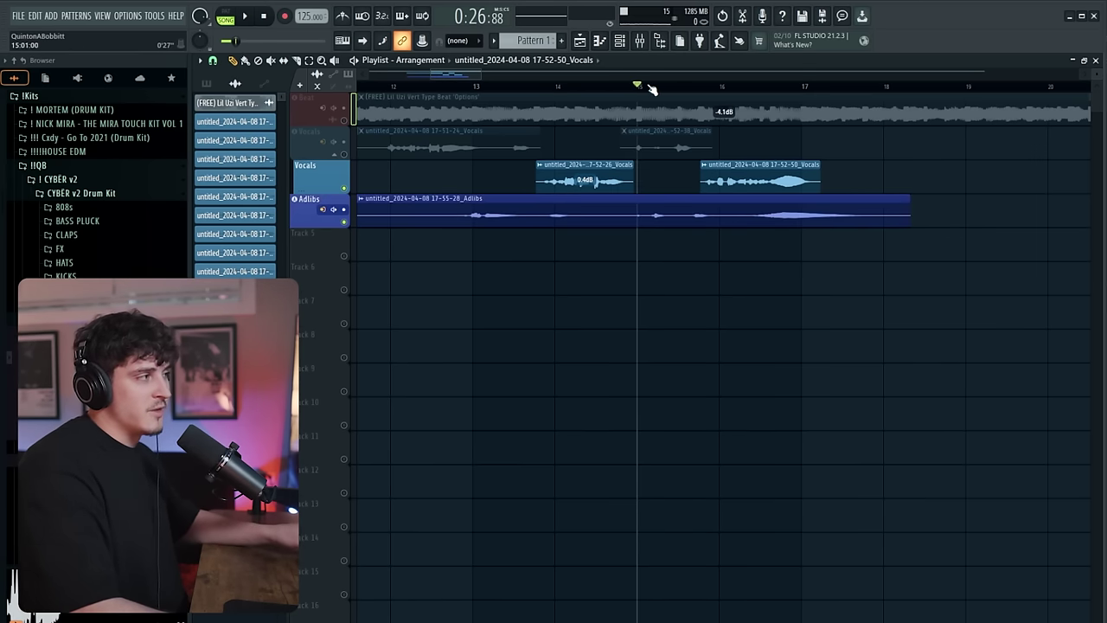
key(space)
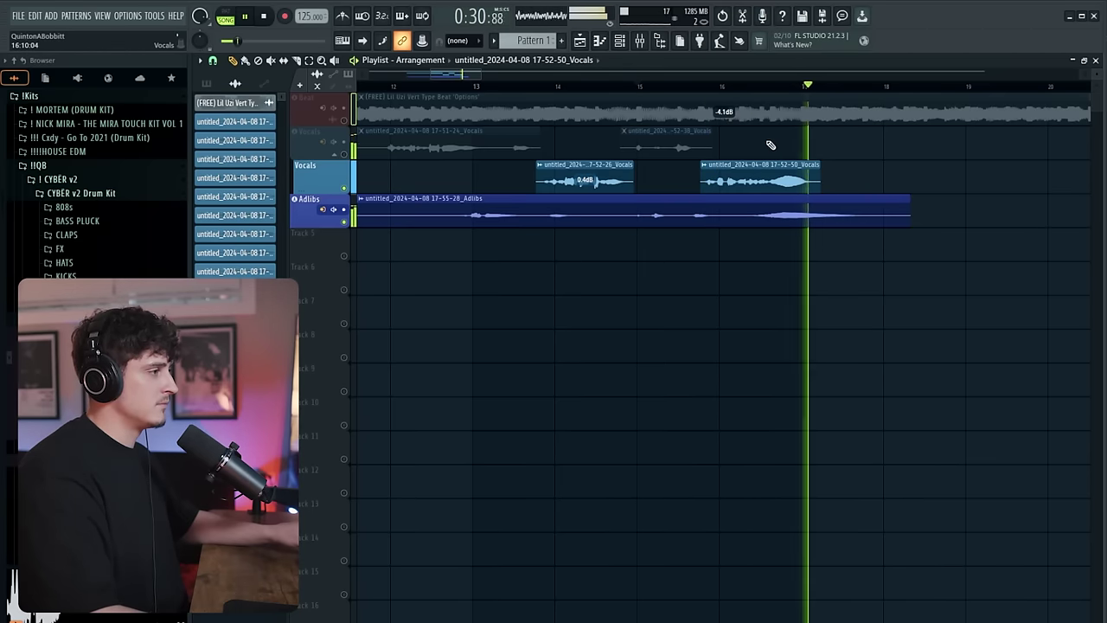
key(space)
scroll(631, 86, down, 3)
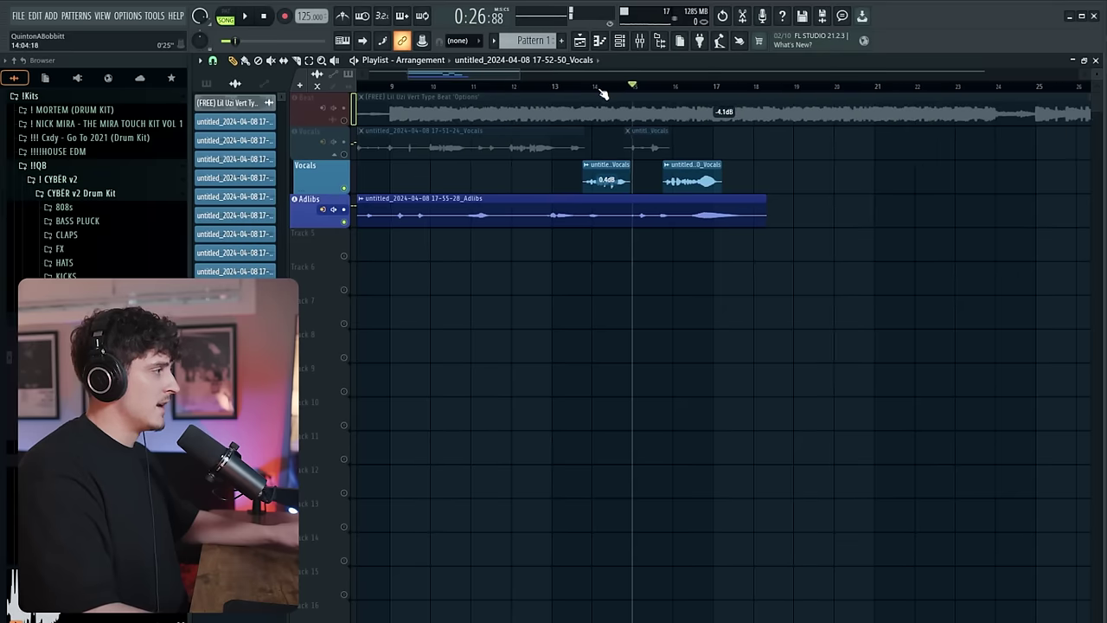
click(350, 119)
scroll(446, 77, left, 3)
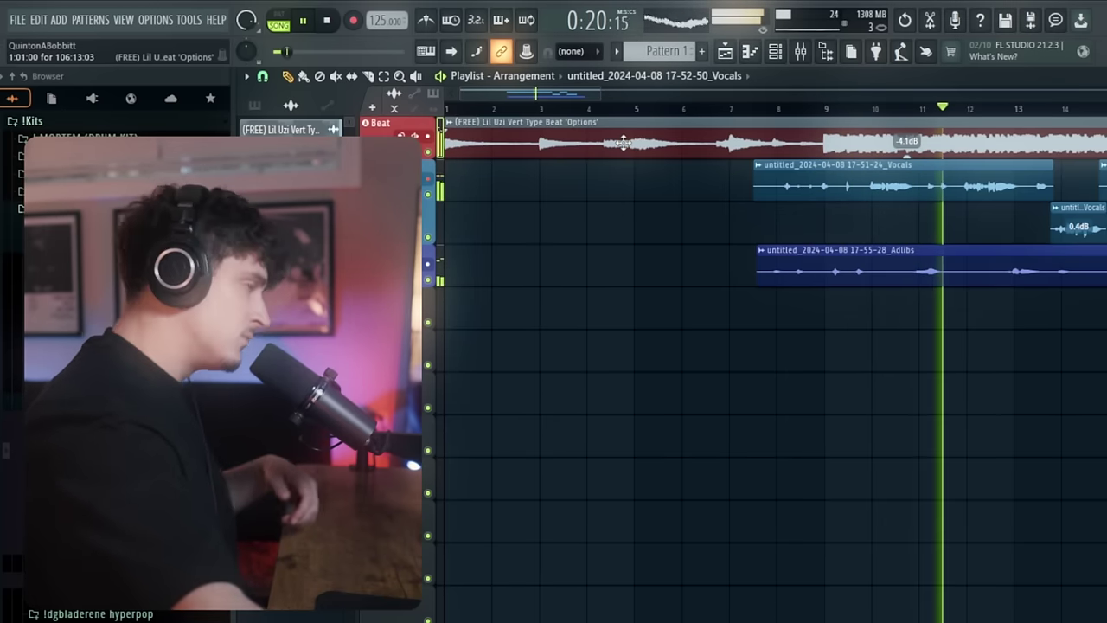
- Record the freestyle take while the playlist scrolls across bars 14–17
key(r)
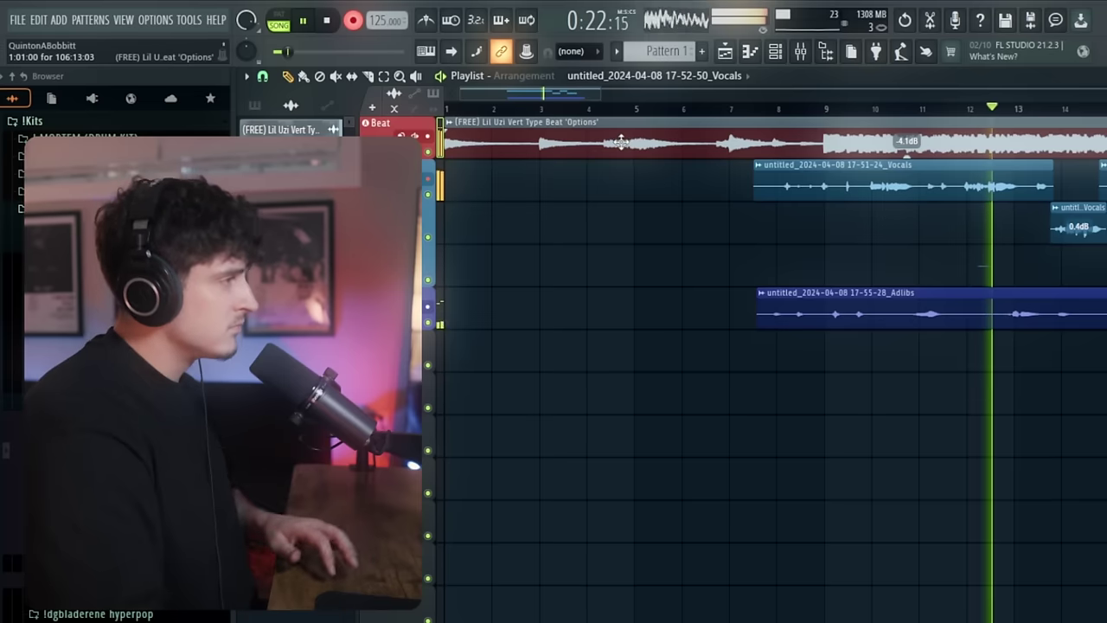
drag(562, 95, 636, 100)
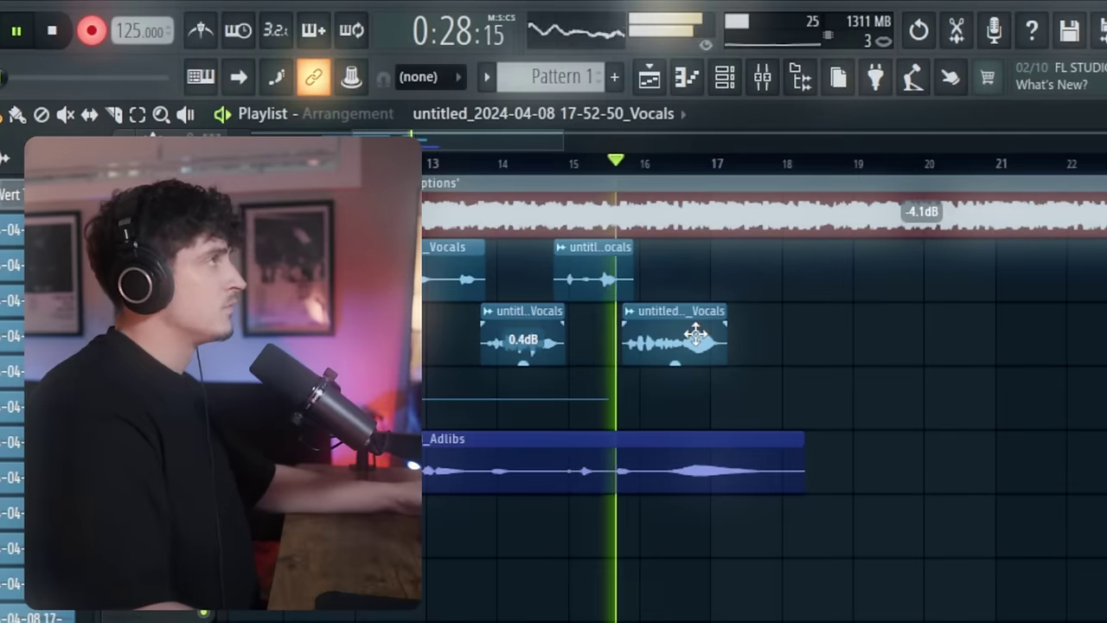